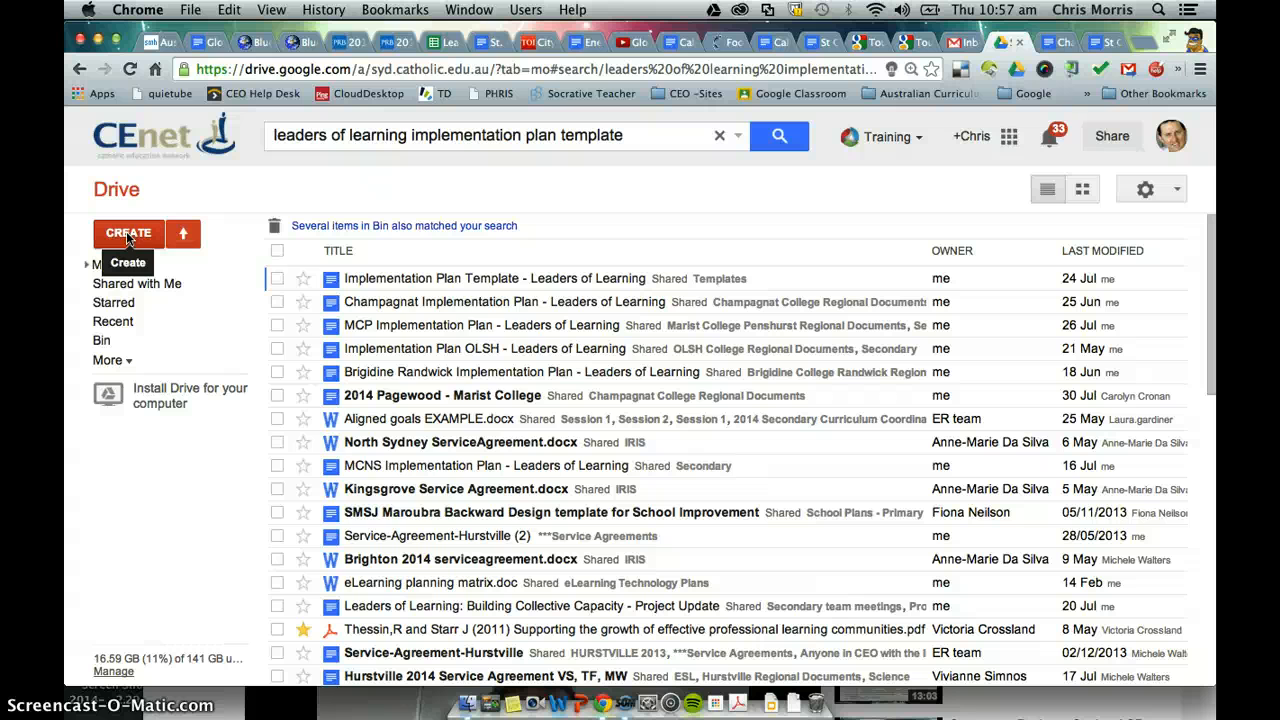
Create a new form in Drive and title it "St Clare's College - Science Student Evaluation"
click(128, 236)
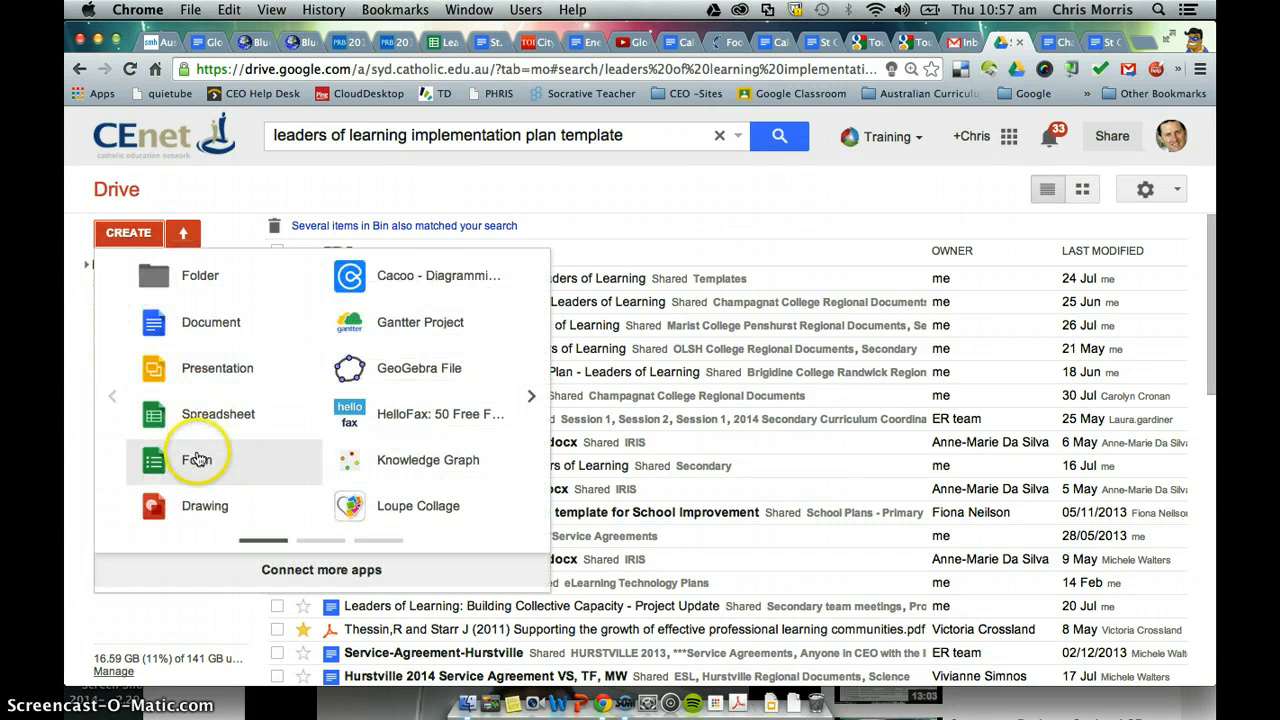
click(197, 460)
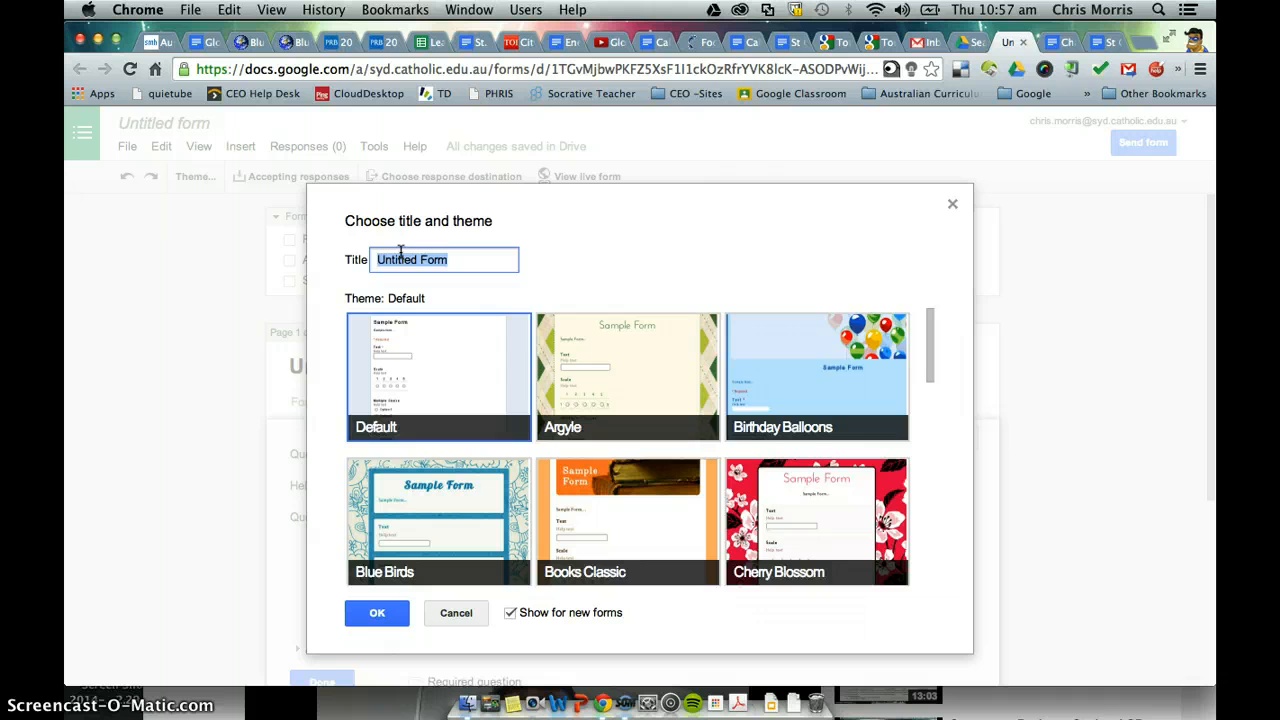
text(St C)
text(lare's )
text(College - )
text(Science S)
text(tudent Eva)
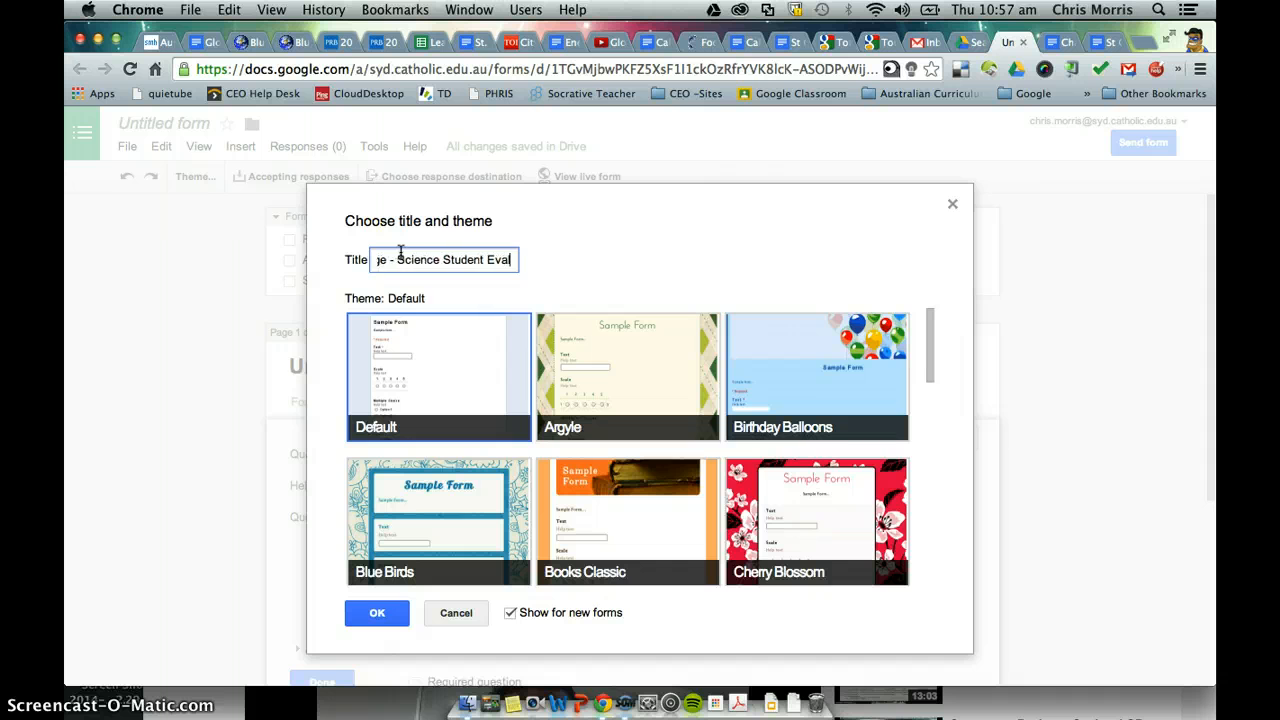
text(luation)
Choose the White Poppies theme for the new form and confirm the title and theme
scroll(560, 395, down, 3)
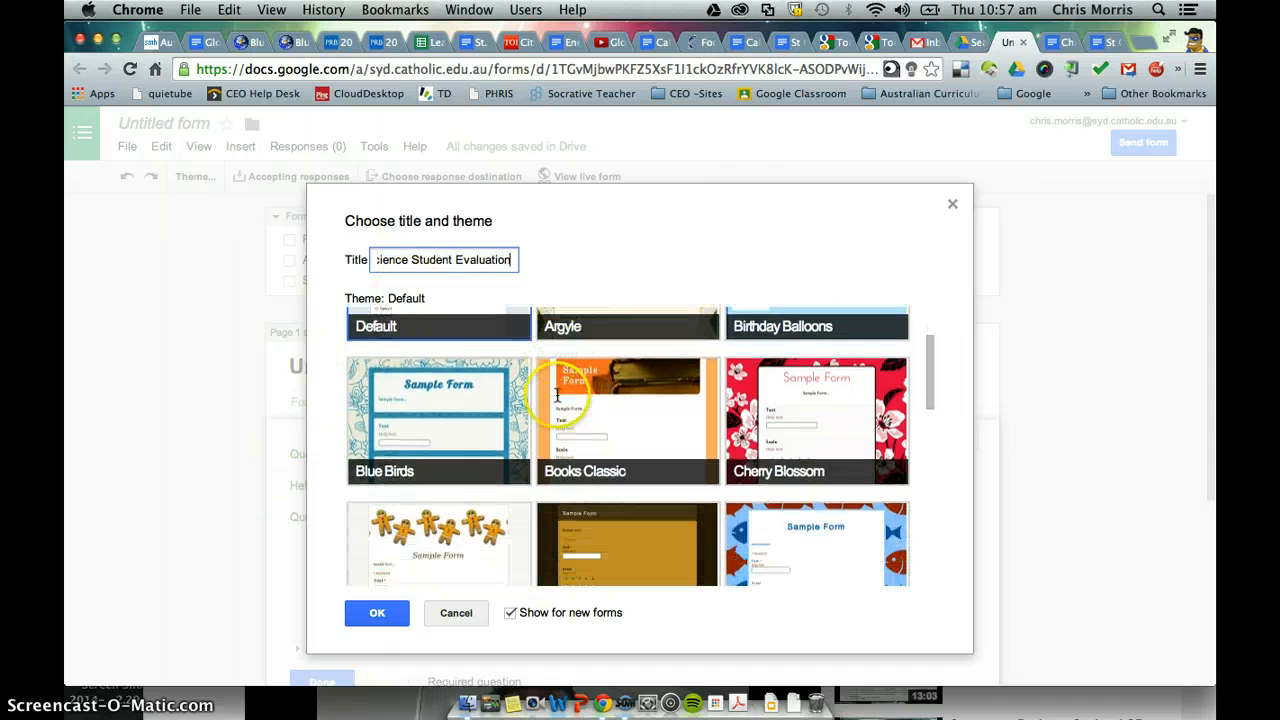
scroll(495, 425, down, 5)
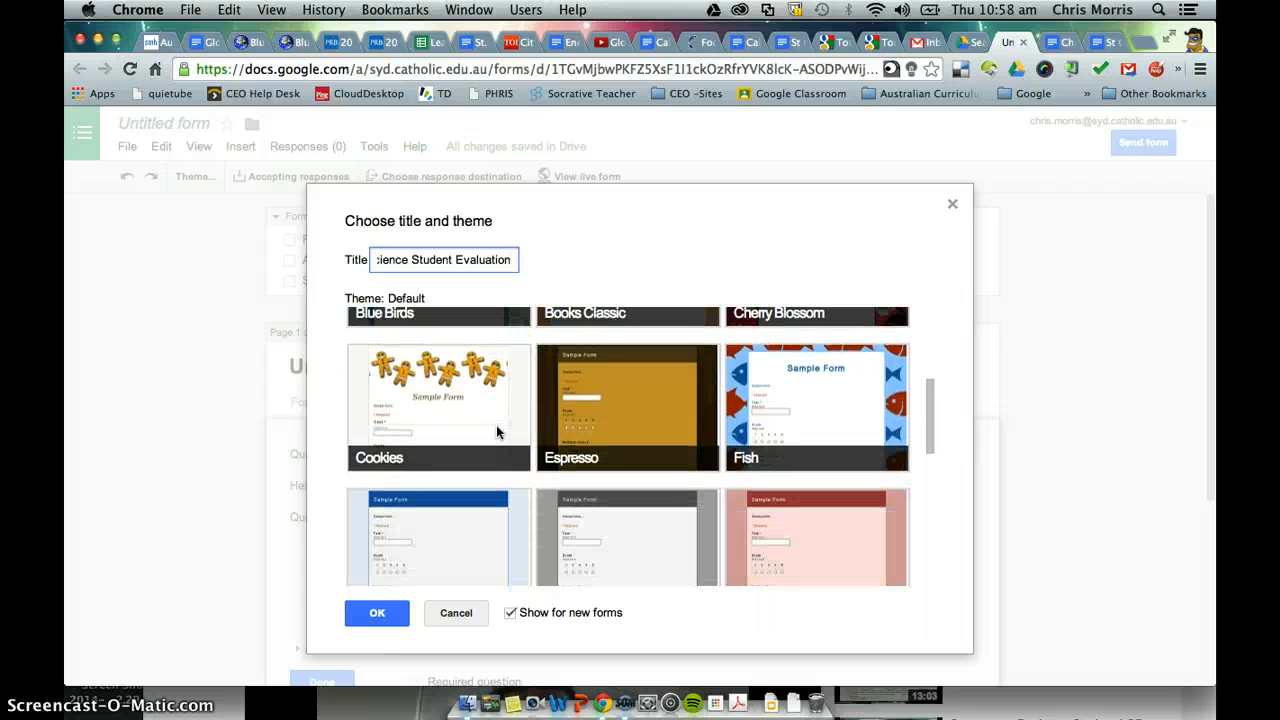
scroll(496, 425, down, 5)
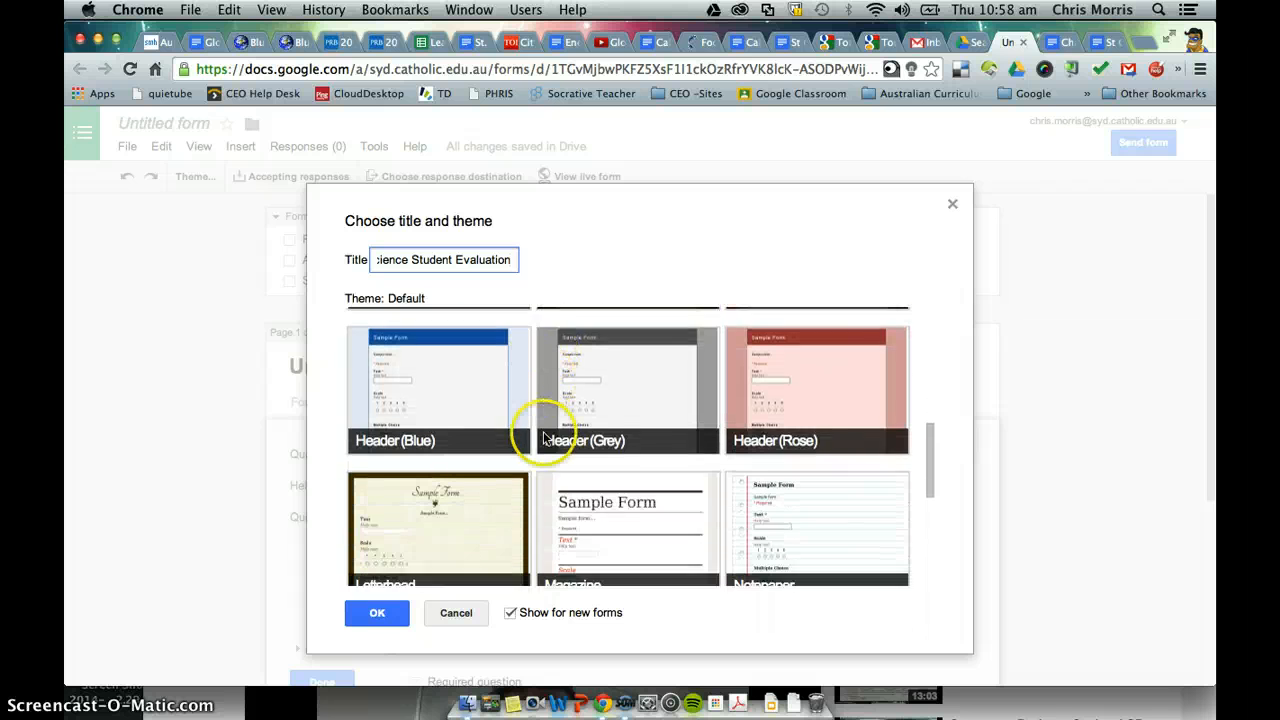
scroll(543, 437, down, 10)
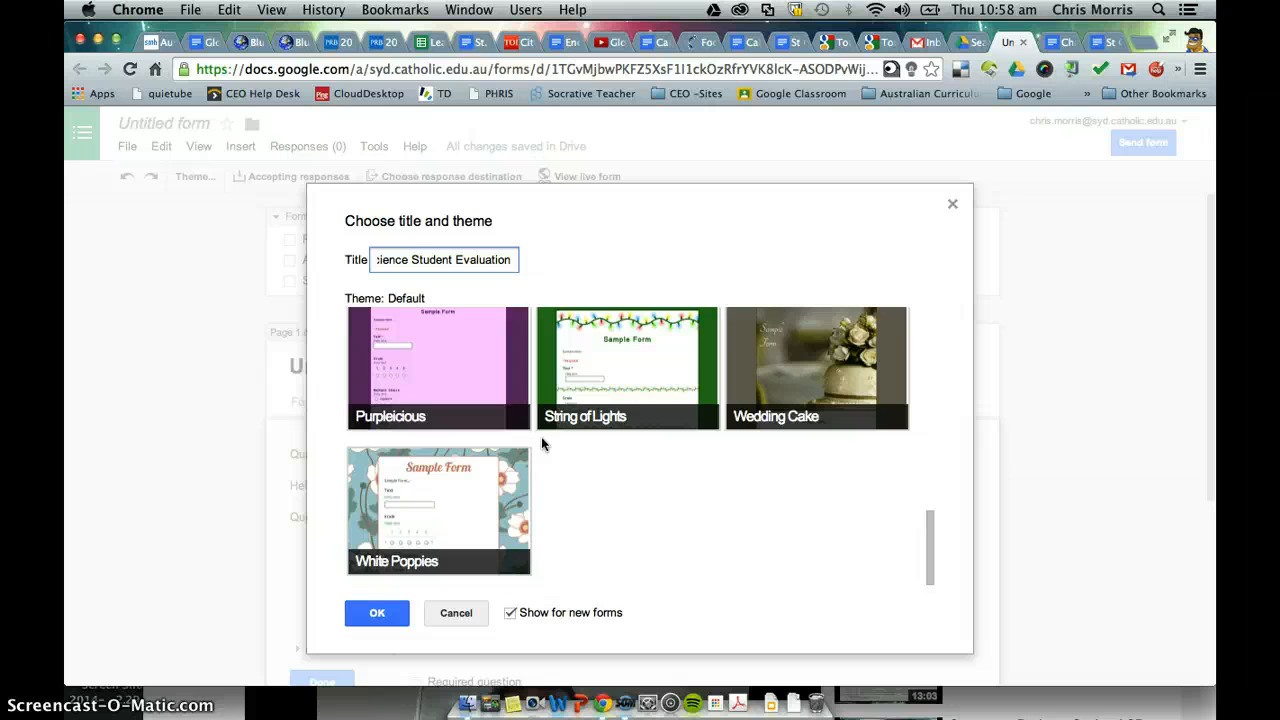
scroll(543, 440, up, 2)
scroll(543, 430, down, 2)
click(446, 568)
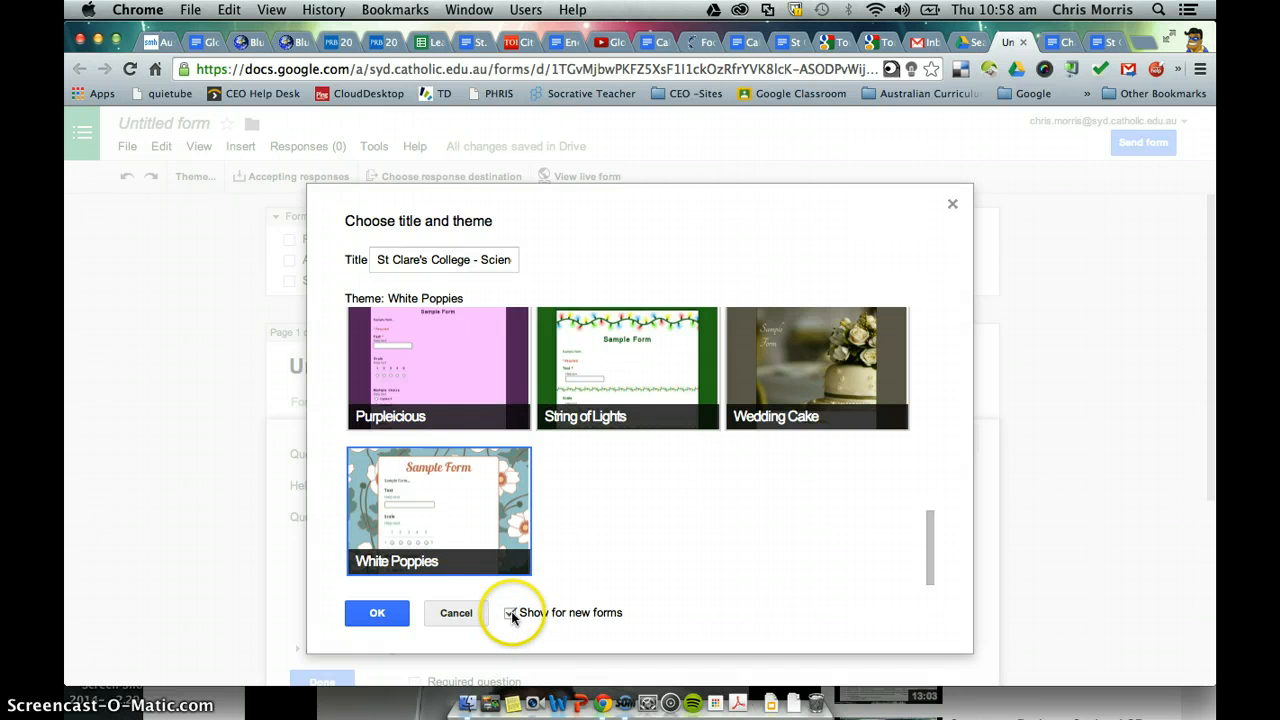
click(387, 615)
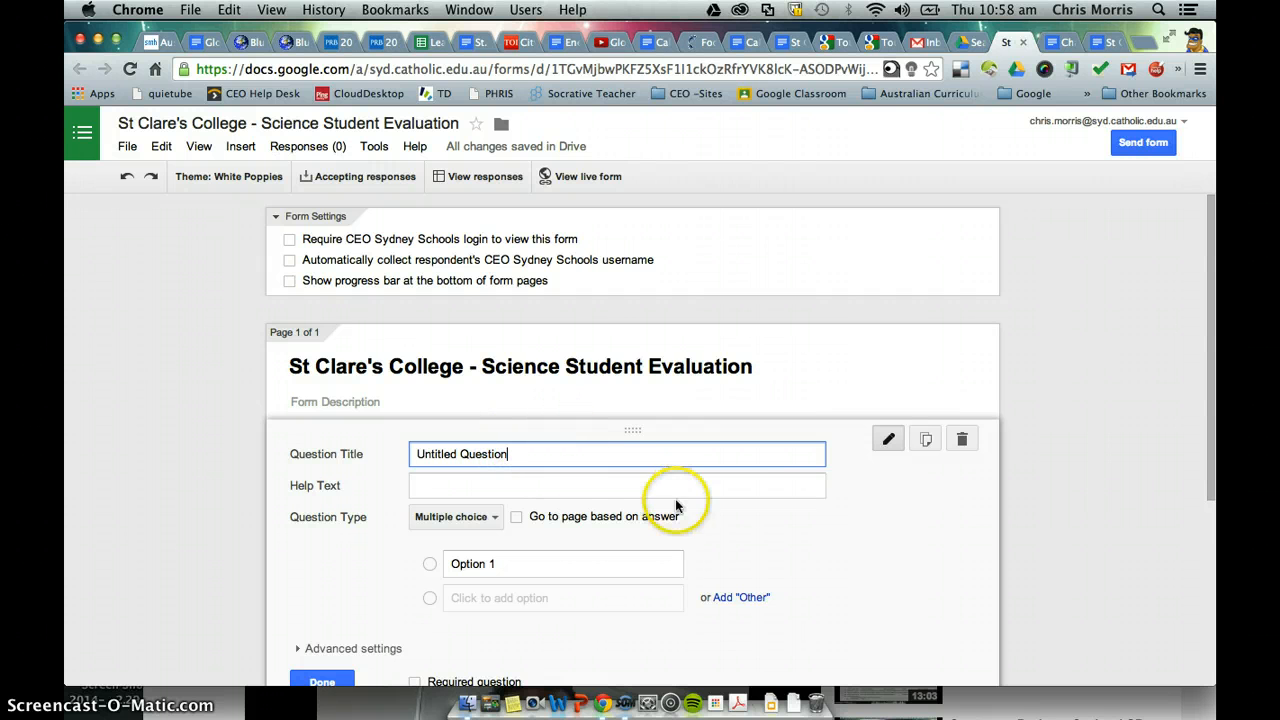
Delete the default question and describe the form as "Please complete this form to evaluate the unit of work you have recently completed in Yr 10 Science"
click(962, 440)
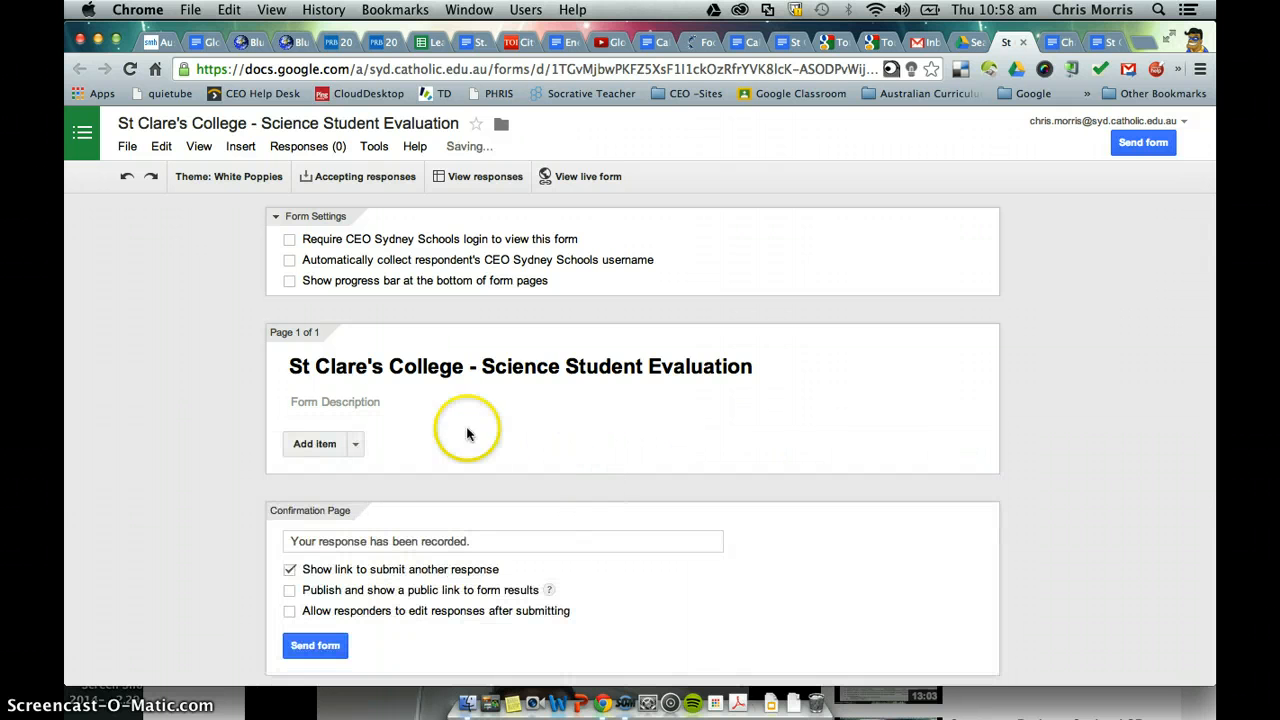
click(500, 408)
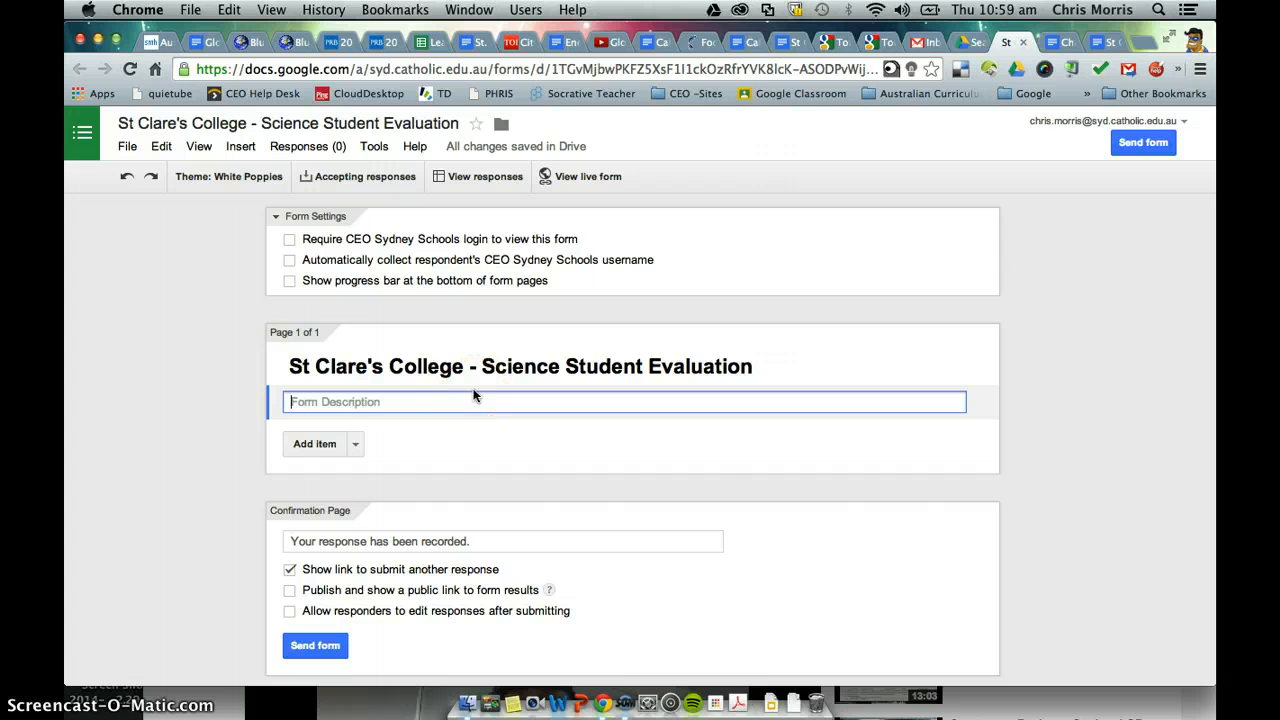
text(Please complete this for)
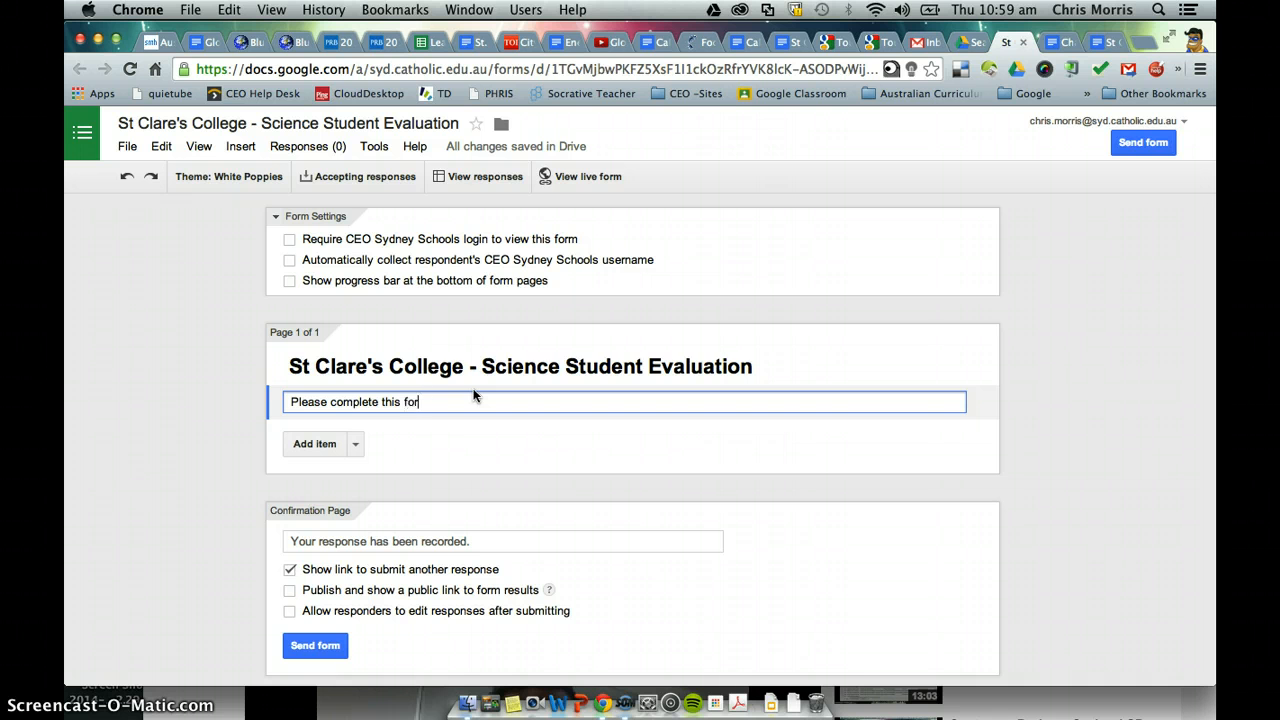
text(m to evaluate the unit of work you have recentl)
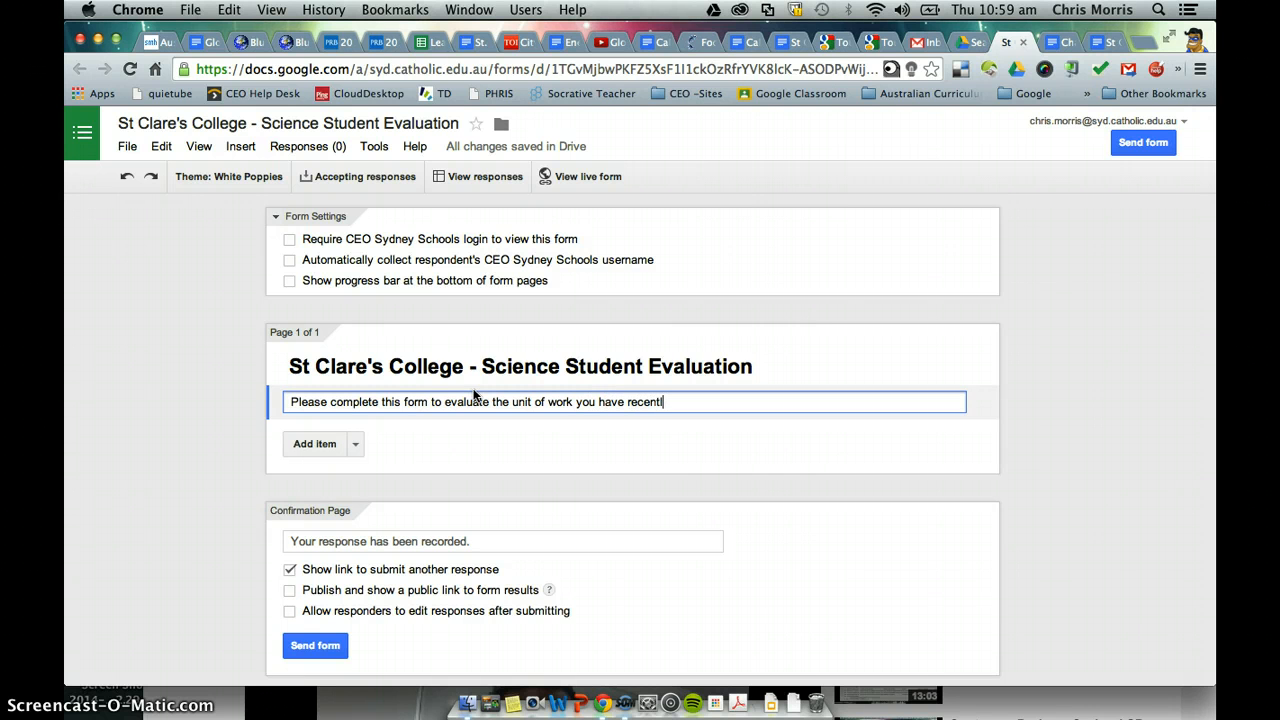
text(y completed in Yr X Science)
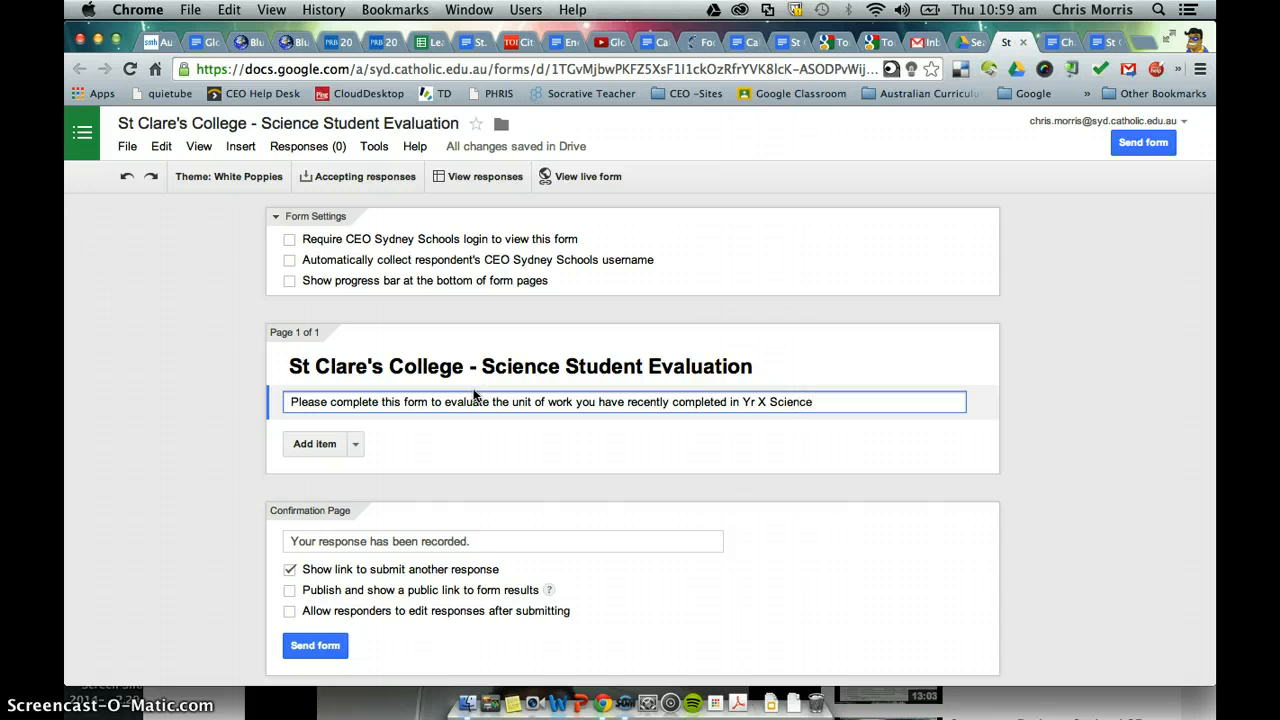
double_click(757, 402)
text(10)
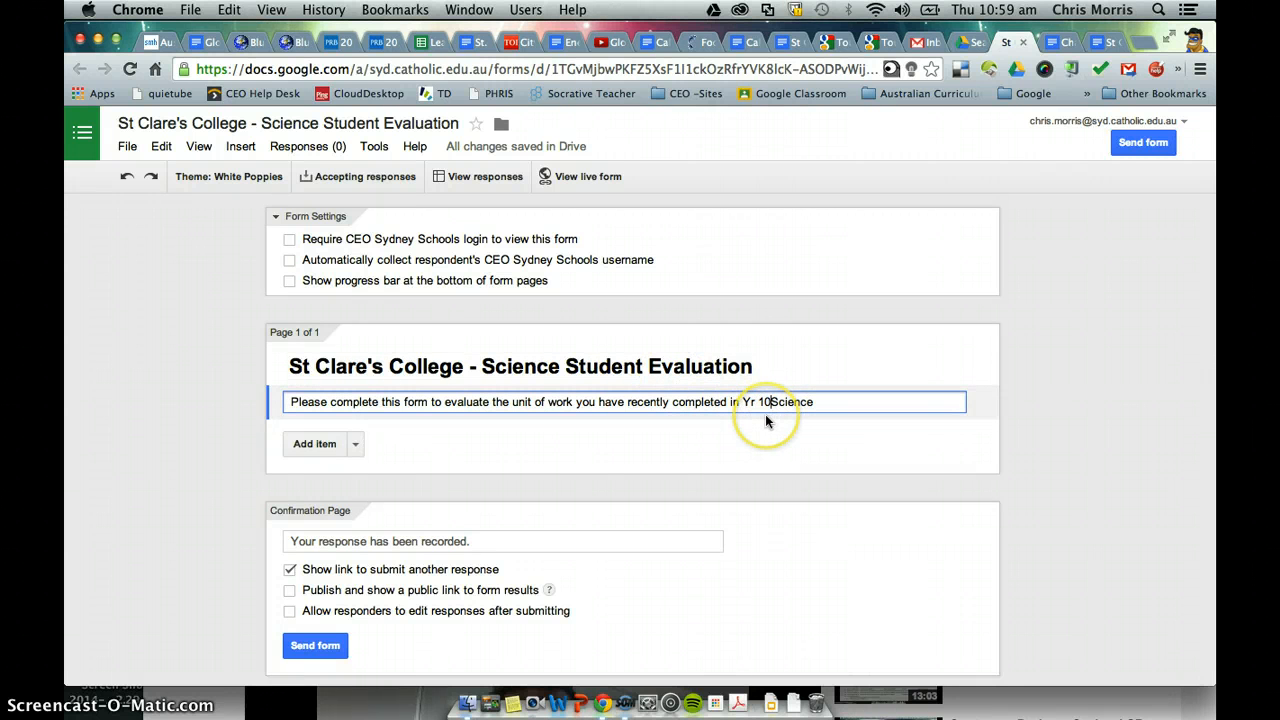
Add a Text question below the form description and title it "Student name:"
click(356, 447)
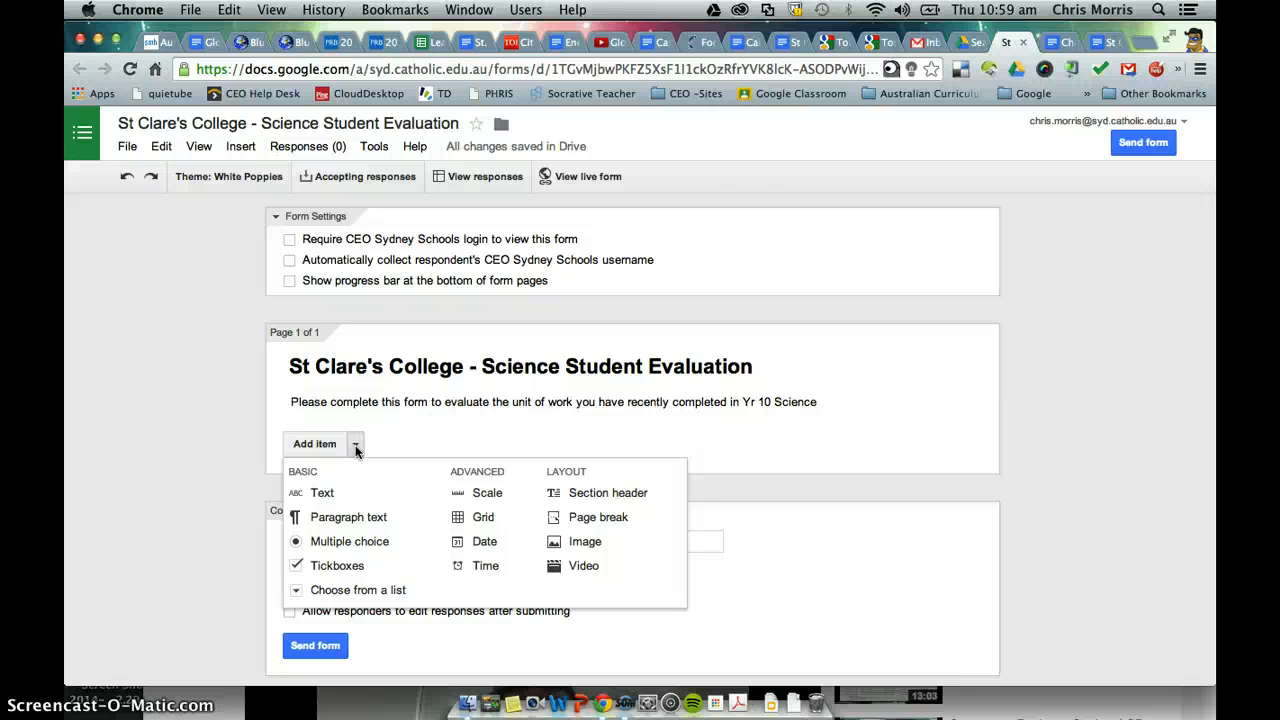
click(358, 552)
click(358, 556)
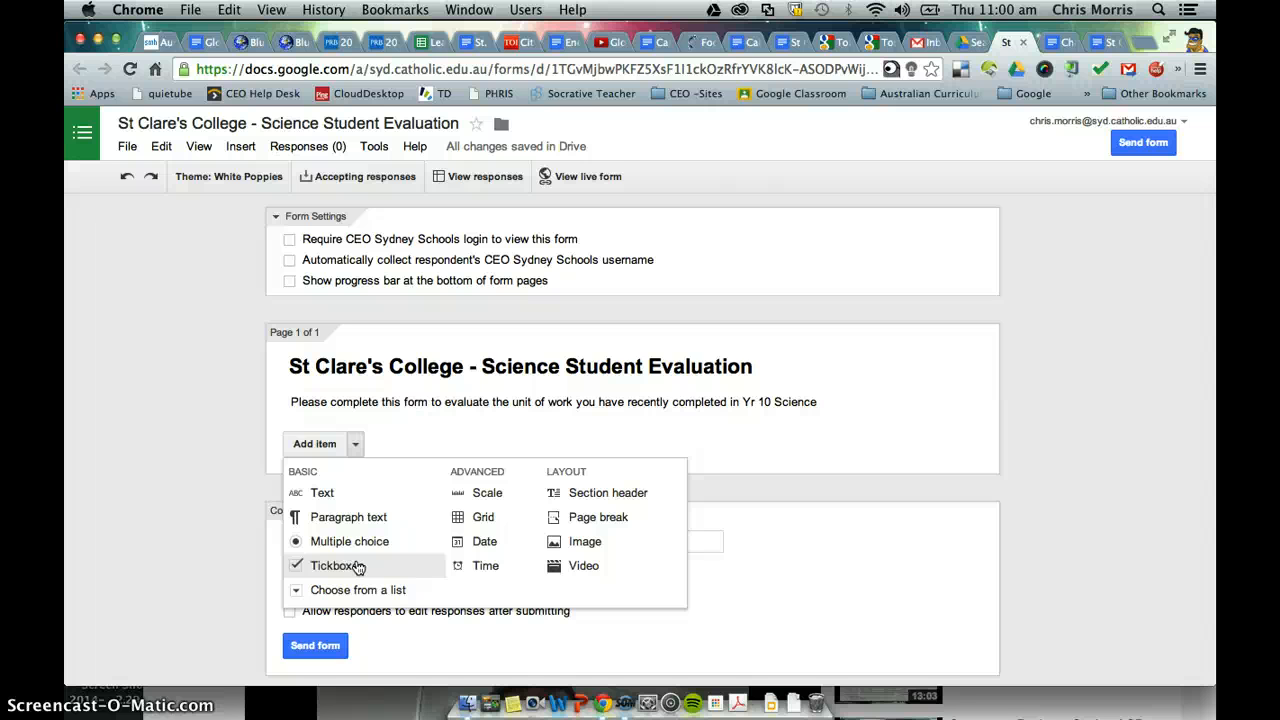
click(364, 594)
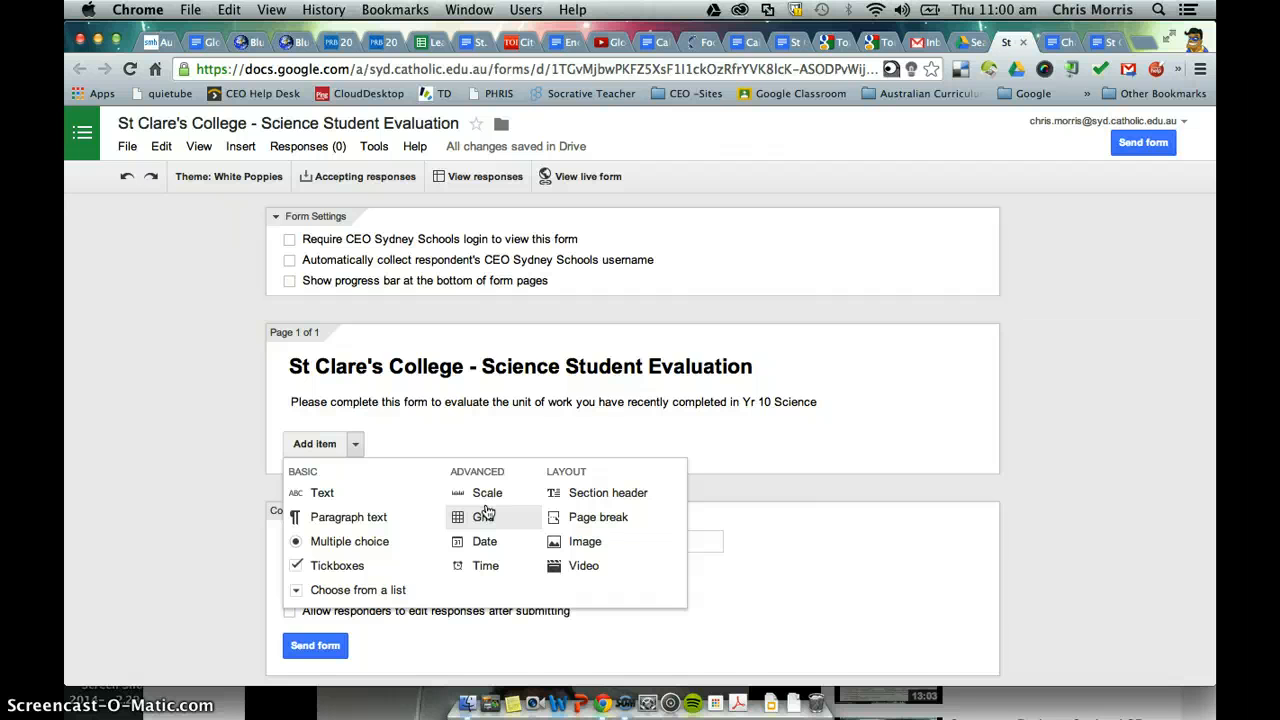
click(492, 612)
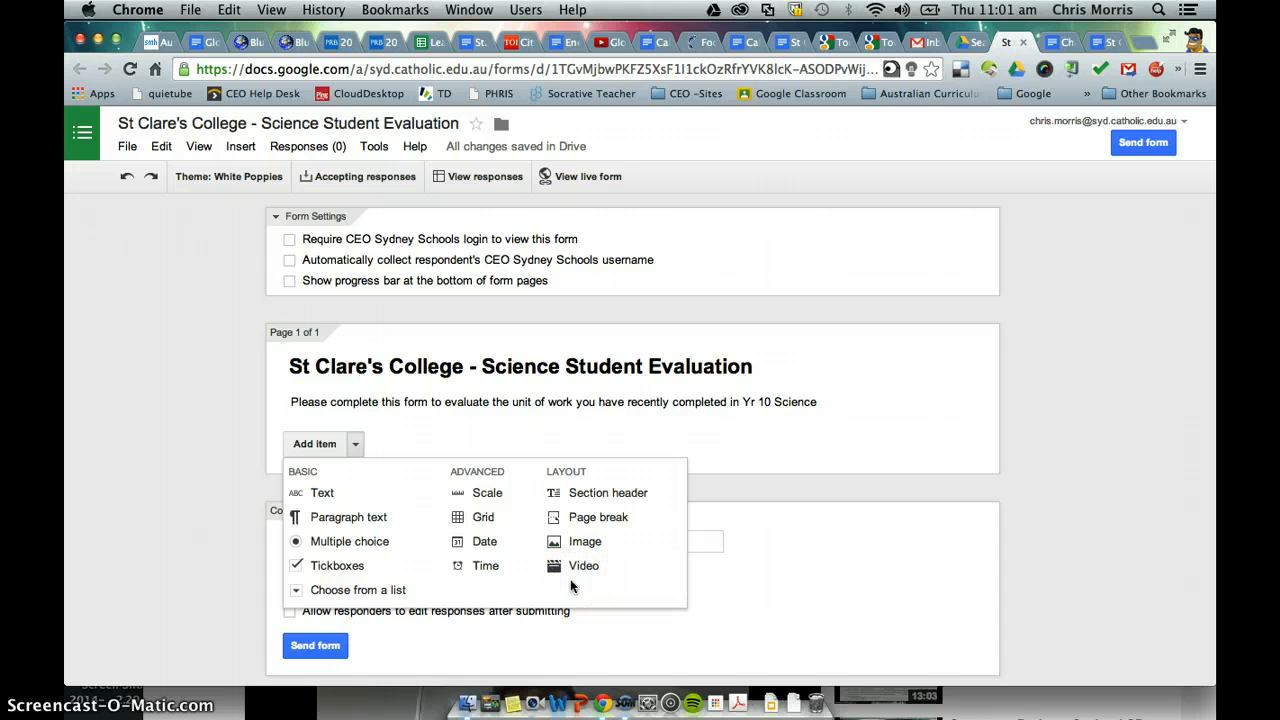
click(362, 498)
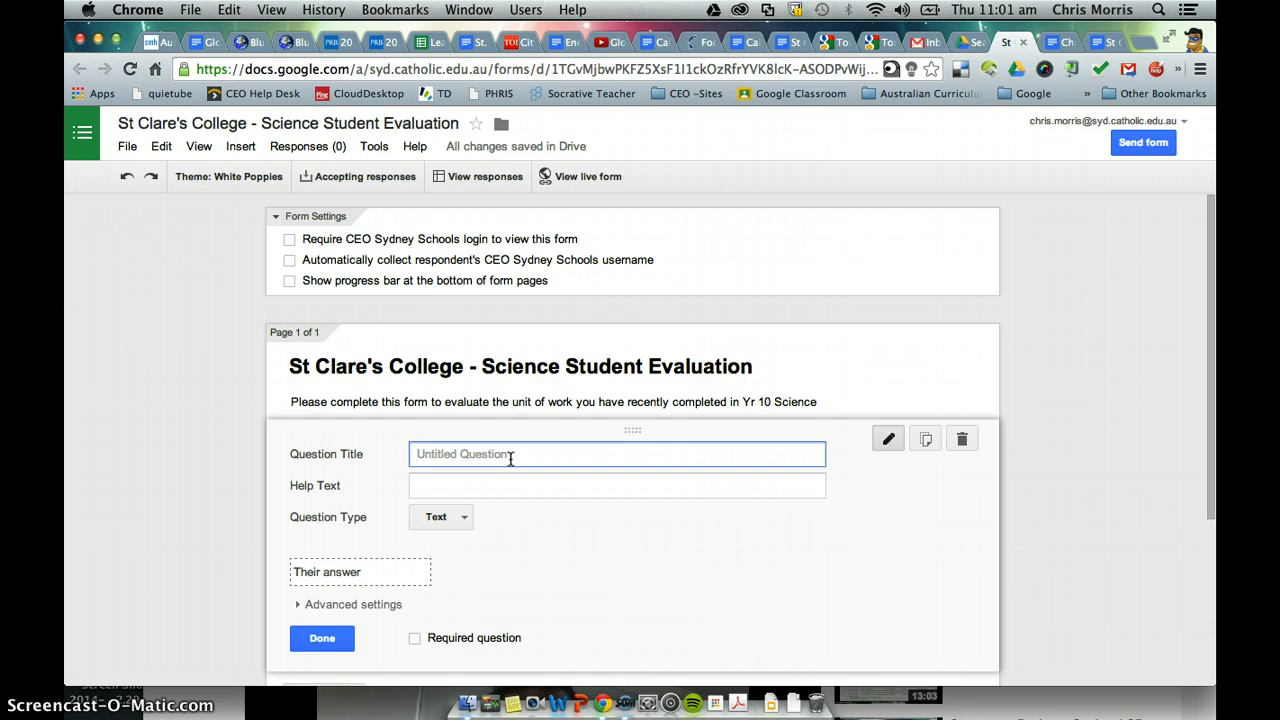
text(Student name:)
Set the question's help text to "Please provide your First name and Surname eg." followed by an example full name
key(Tab)
text(Plea)
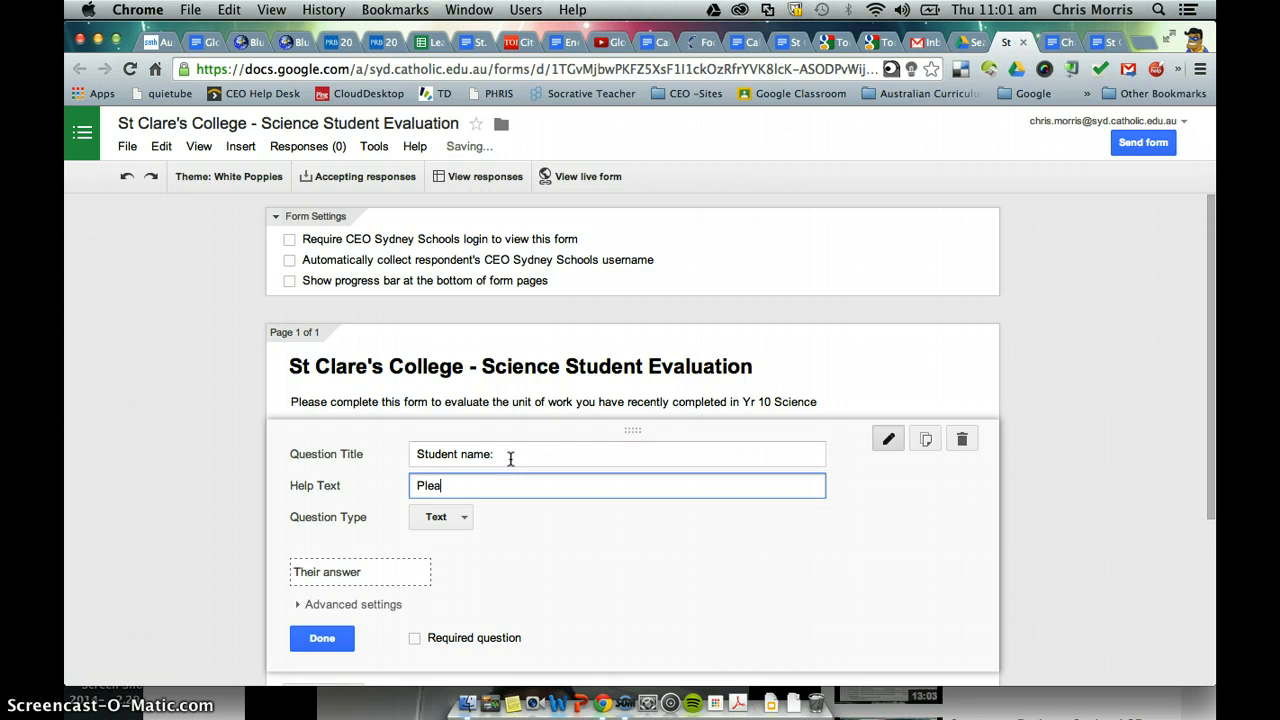
text(se provid)
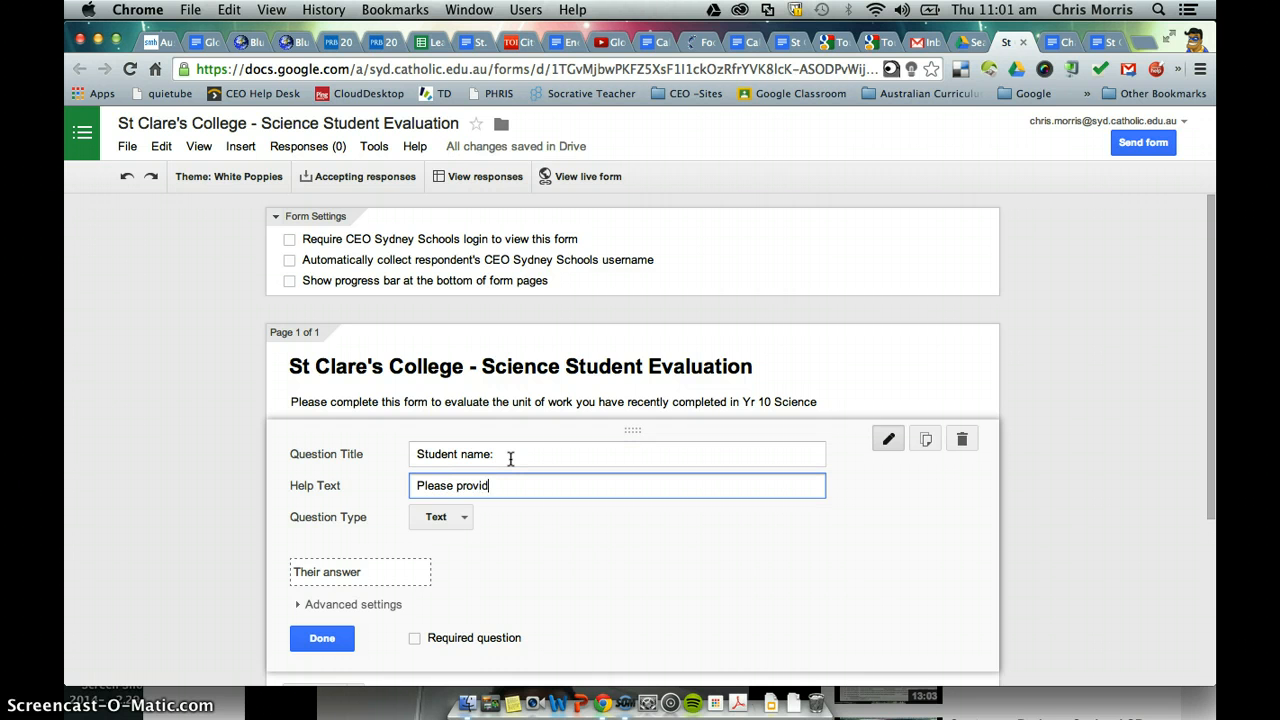
text(e you r First name and Surname eg.)
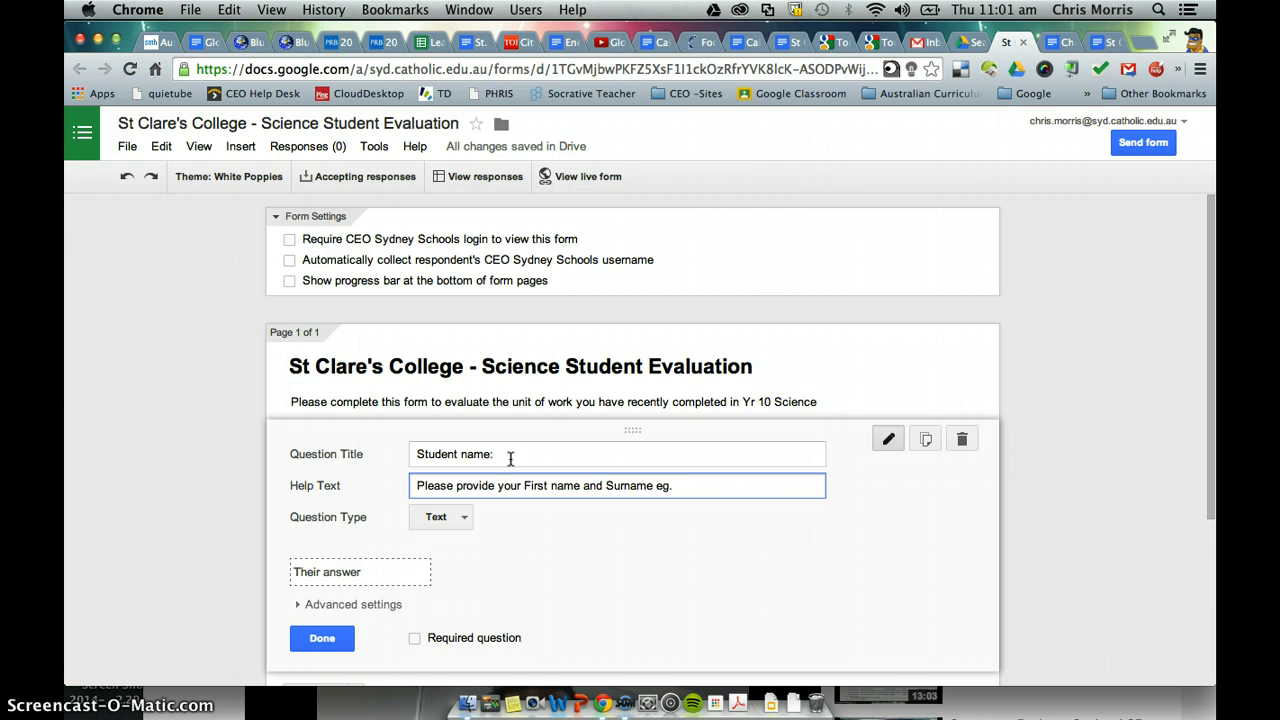
text(MMichele Smithe)
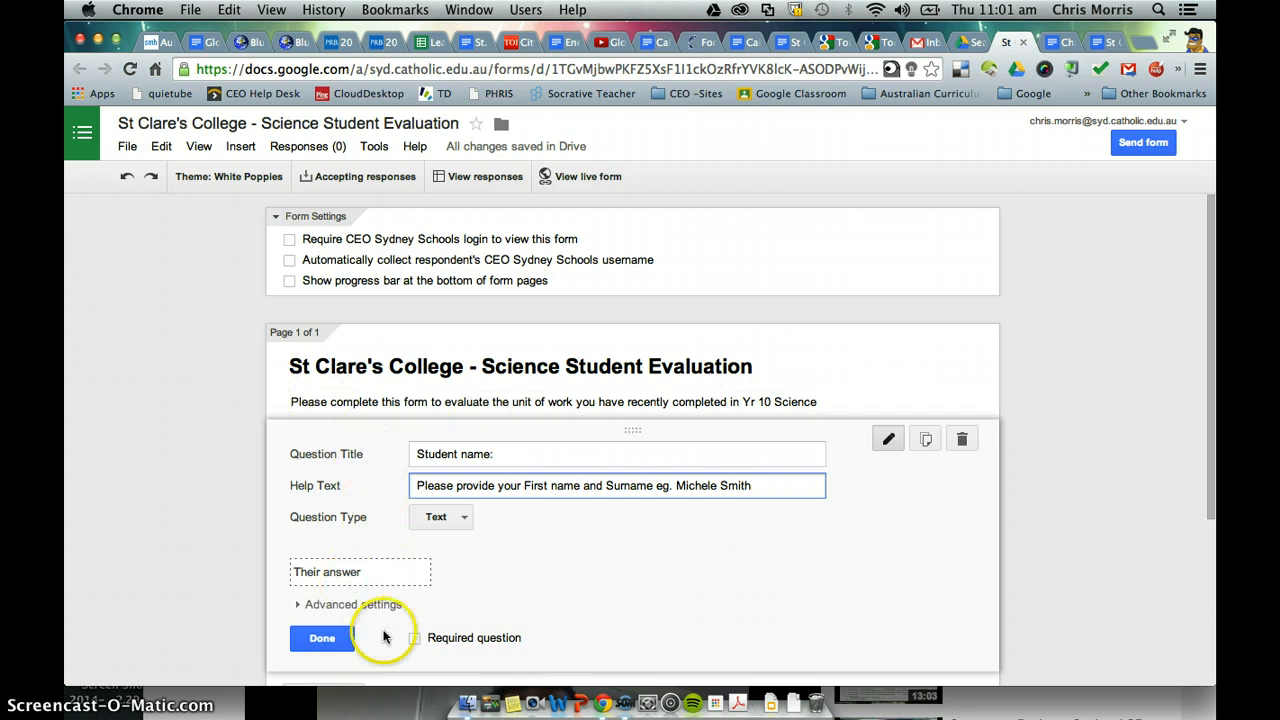
Make the student name question required and finish editing it
scroll(435, 560, down, 1)
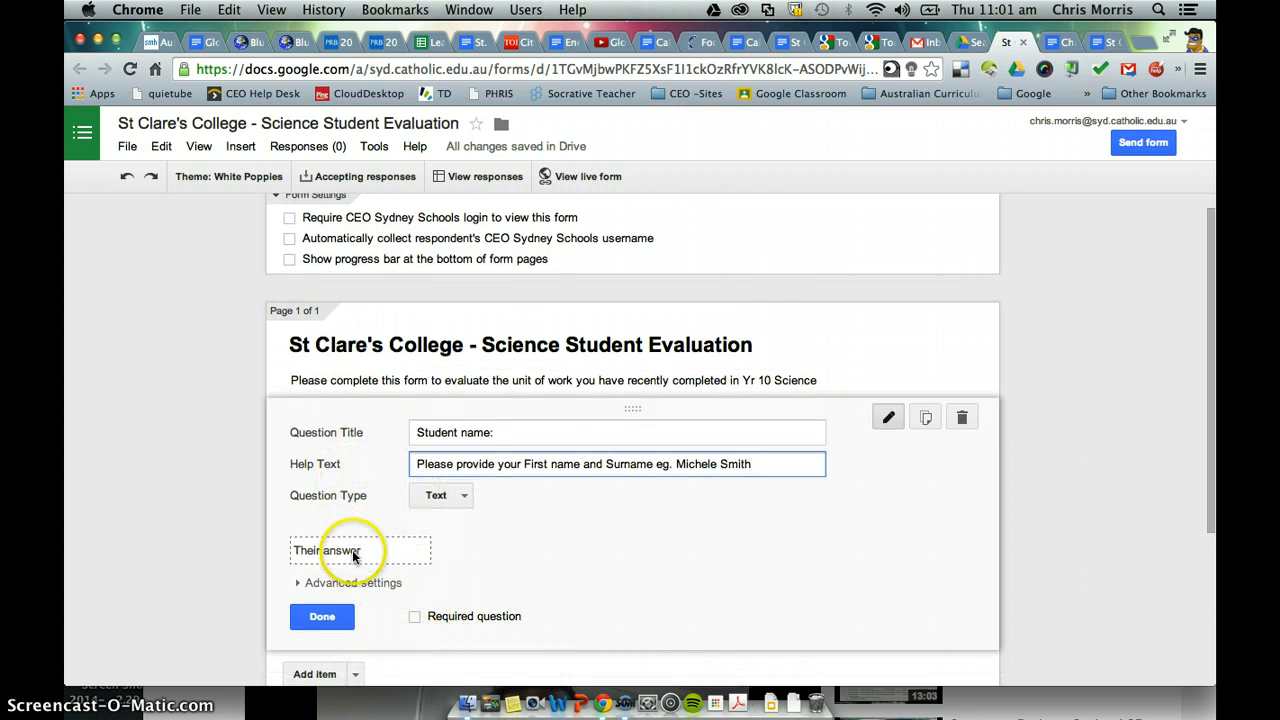
click(417, 620)
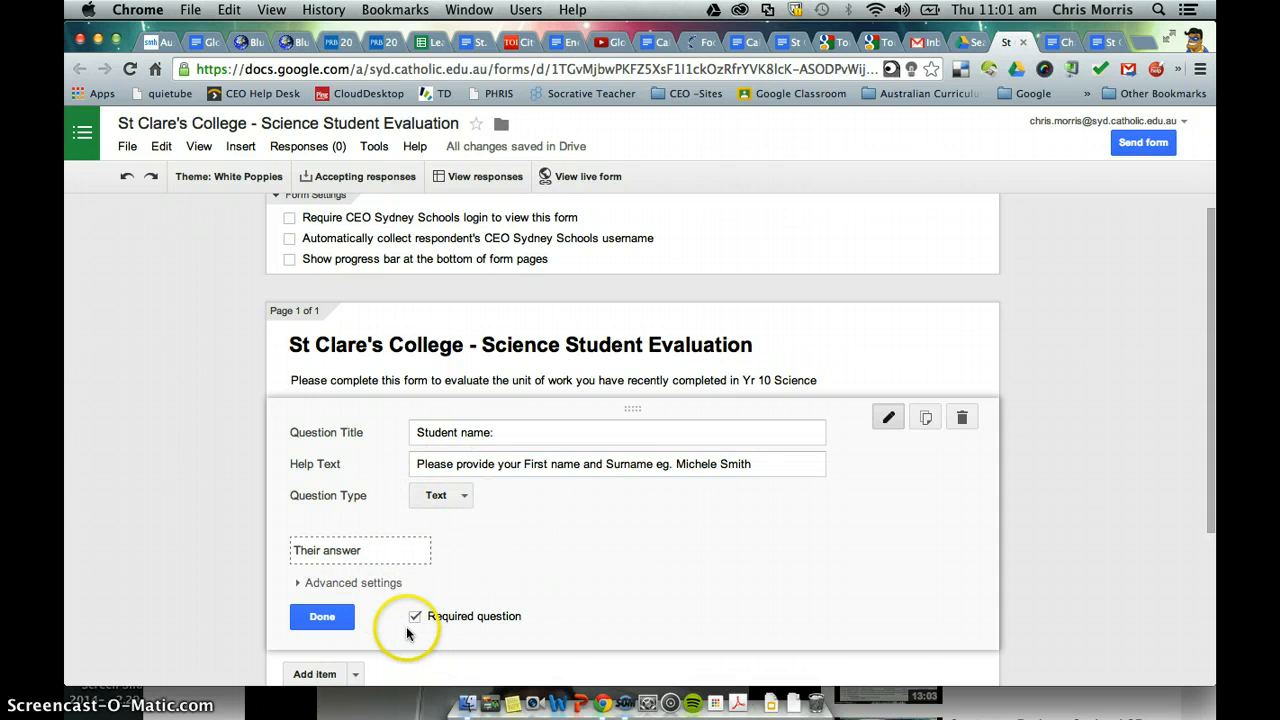
click(322, 617)
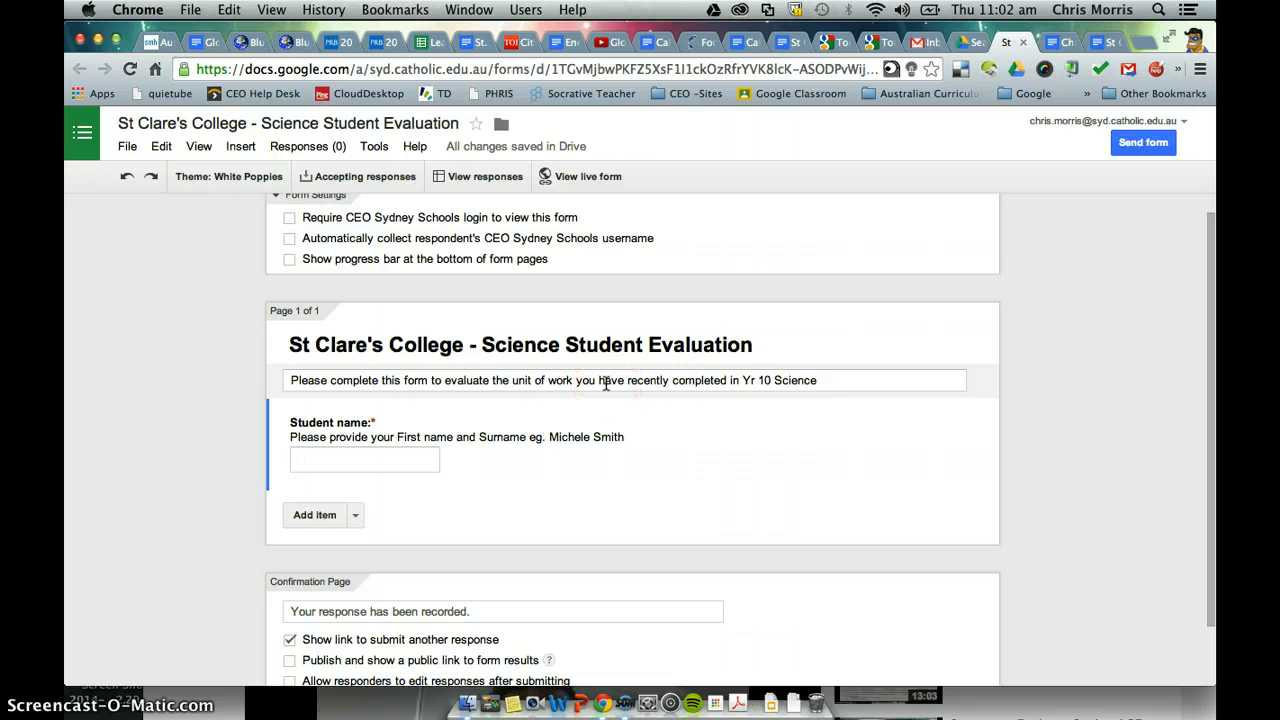
Add a "Choose from a list" question below the student name and title it "Year Group"
click(357, 517)
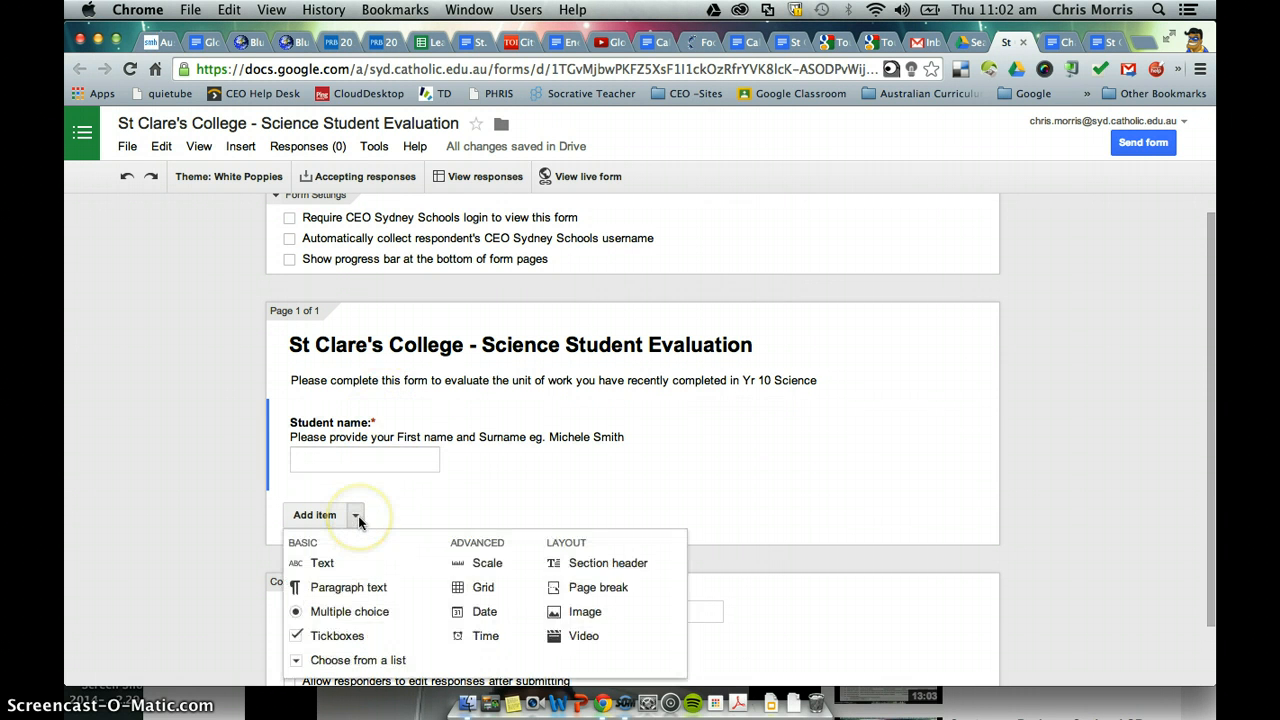
scroll(360, 515, down, 2)
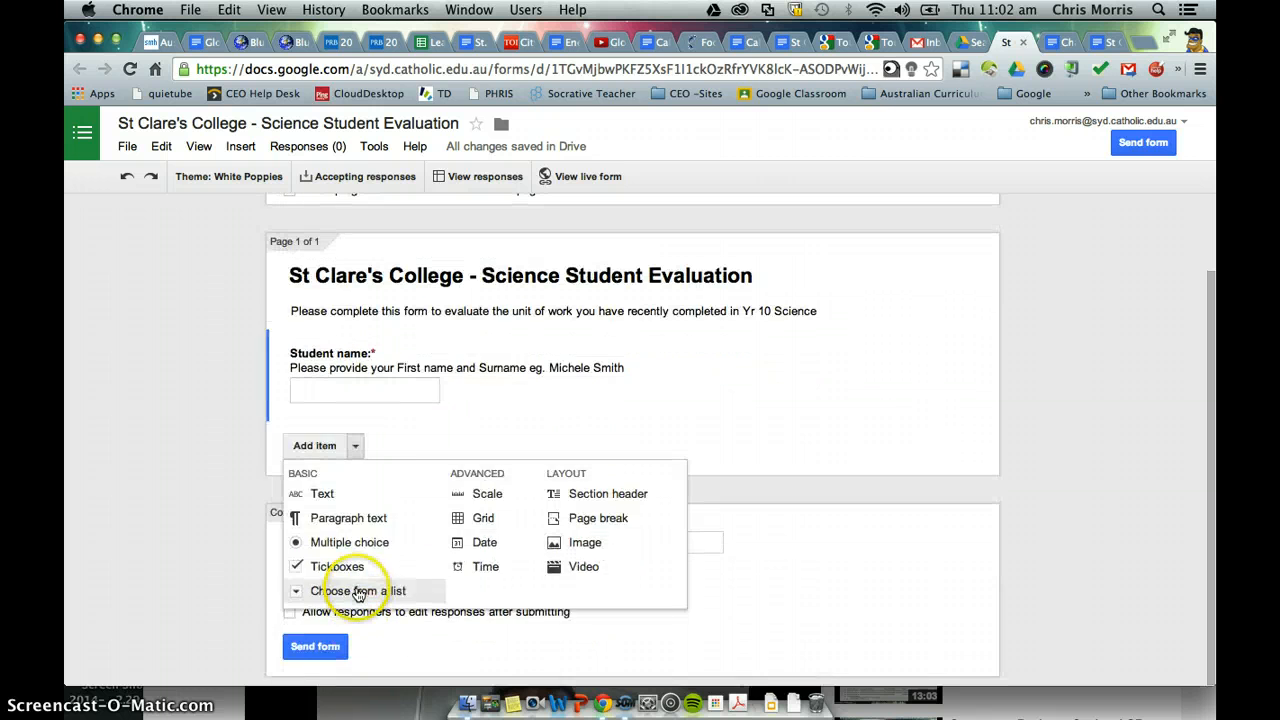
click(330, 661)
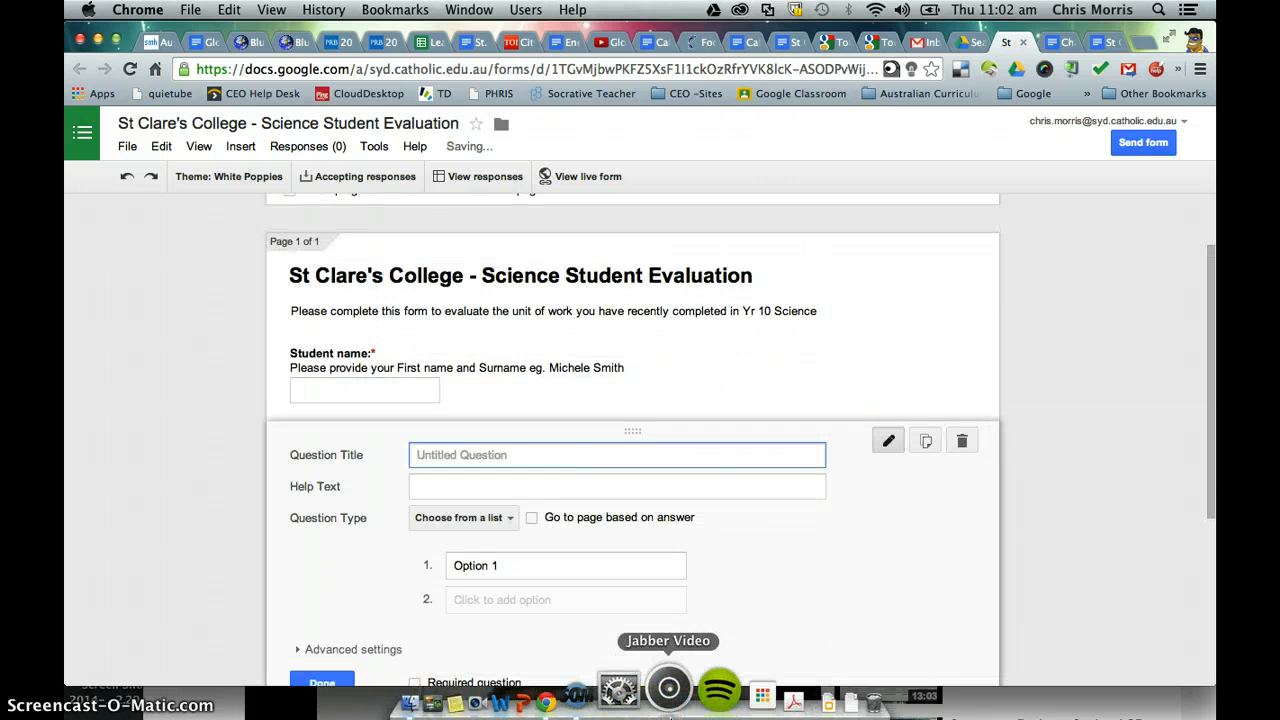
text(Year Group)
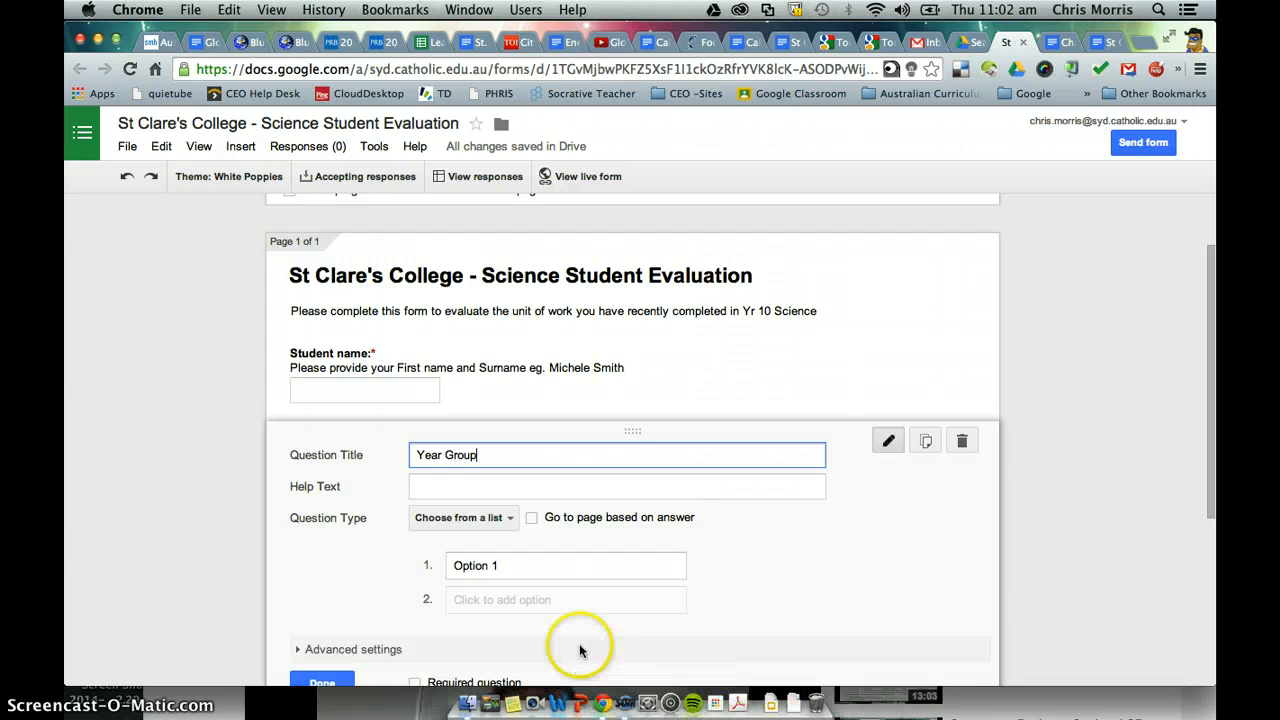
Enter "Year 7" and "Year 8" as the first two options of the Year Group list
click(398, 557)
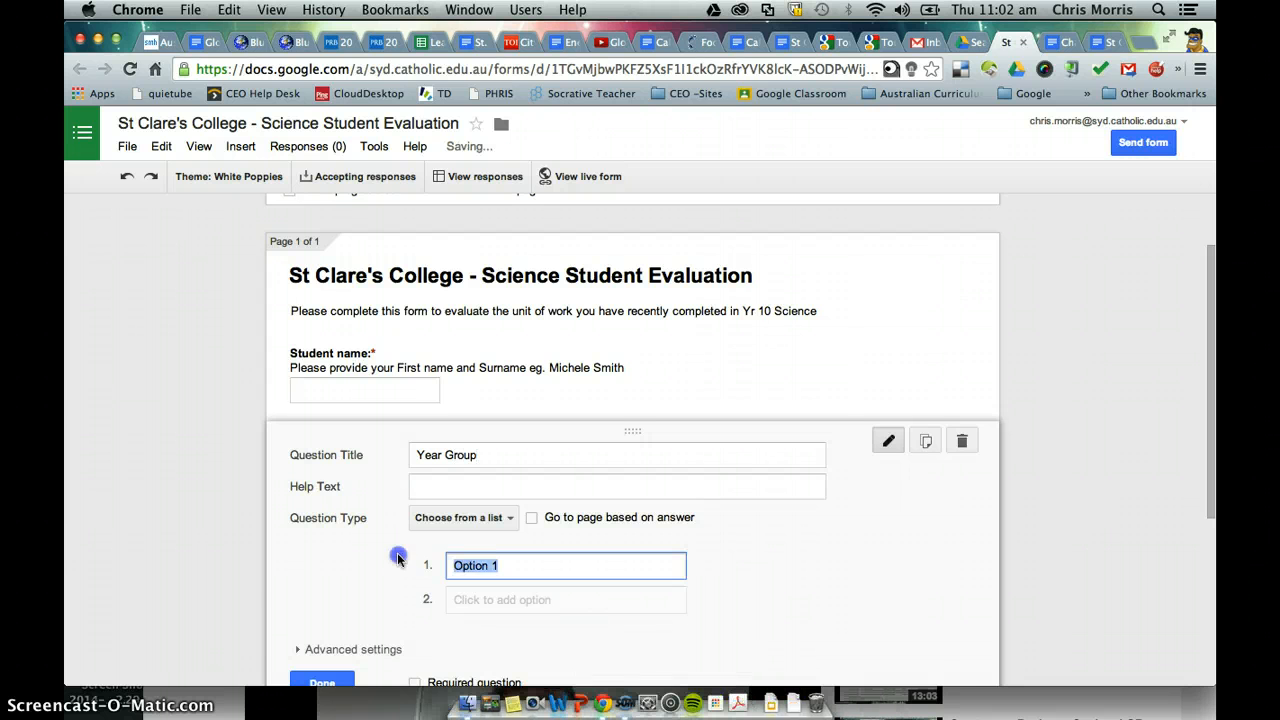
text(Year 7)
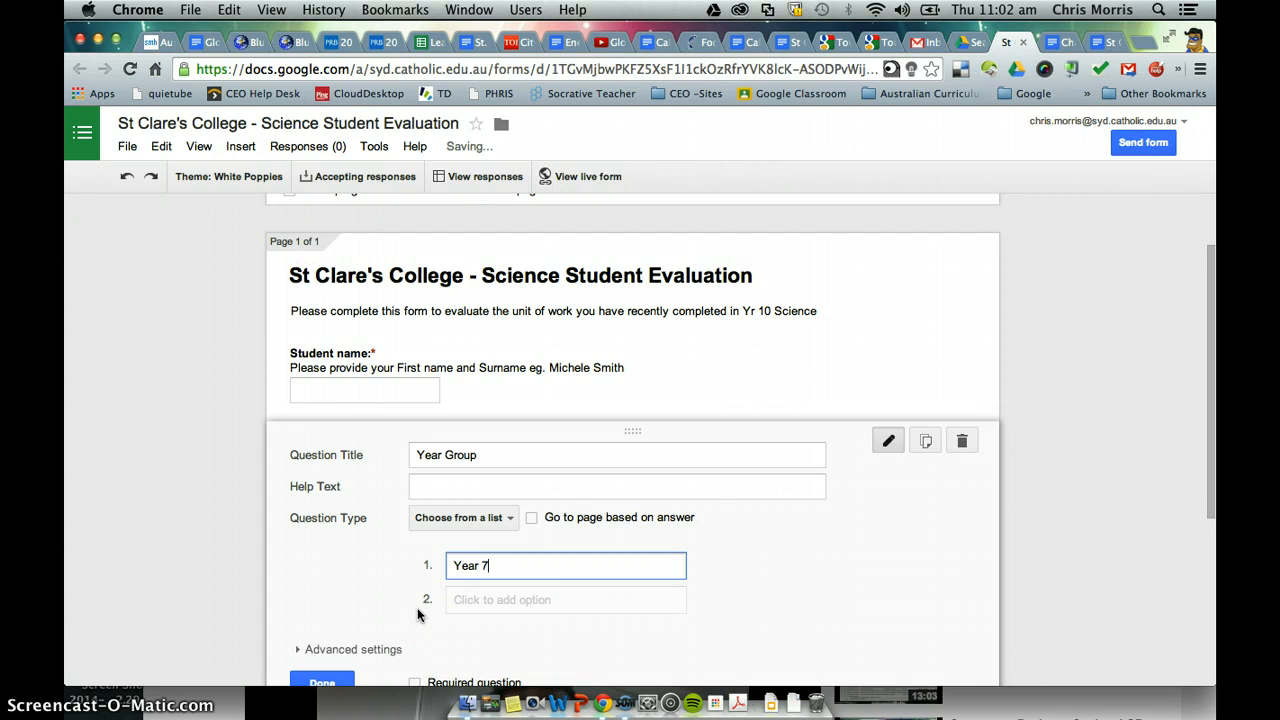
key(Return)
text(Yeatr)
key(BackSpace)
key(BackSpace)
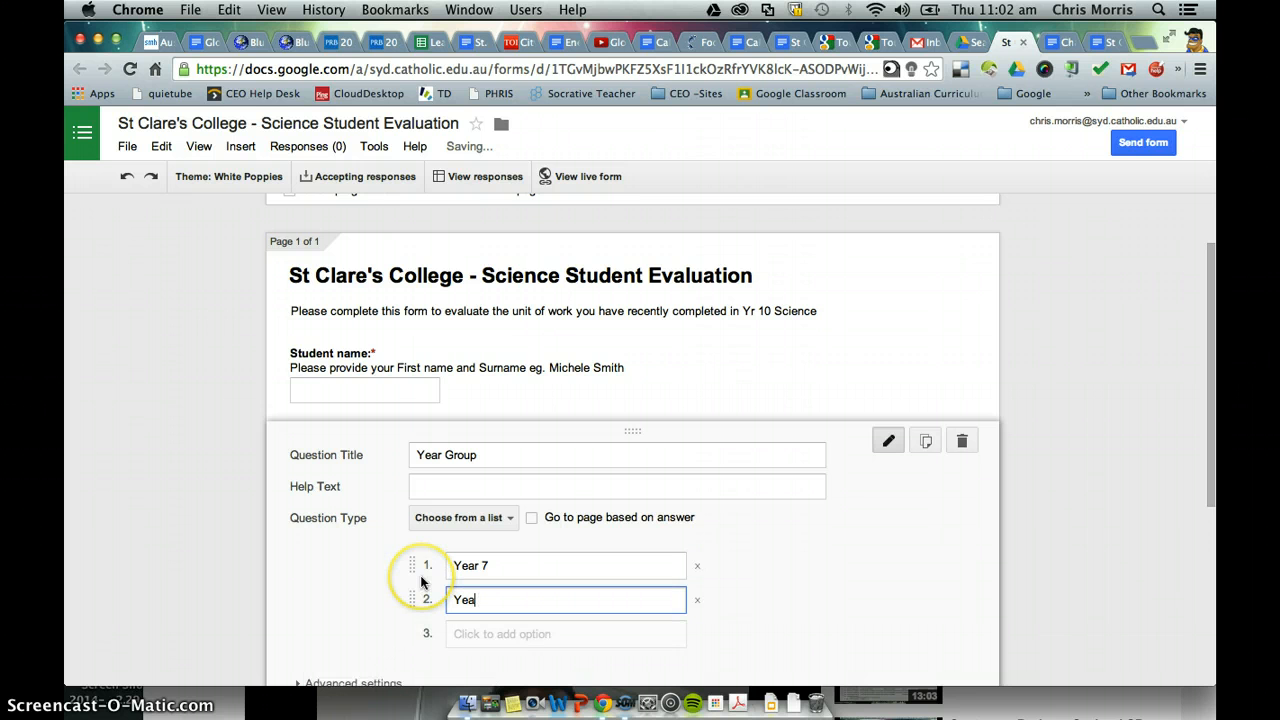
text(r 8)
key(Tab)
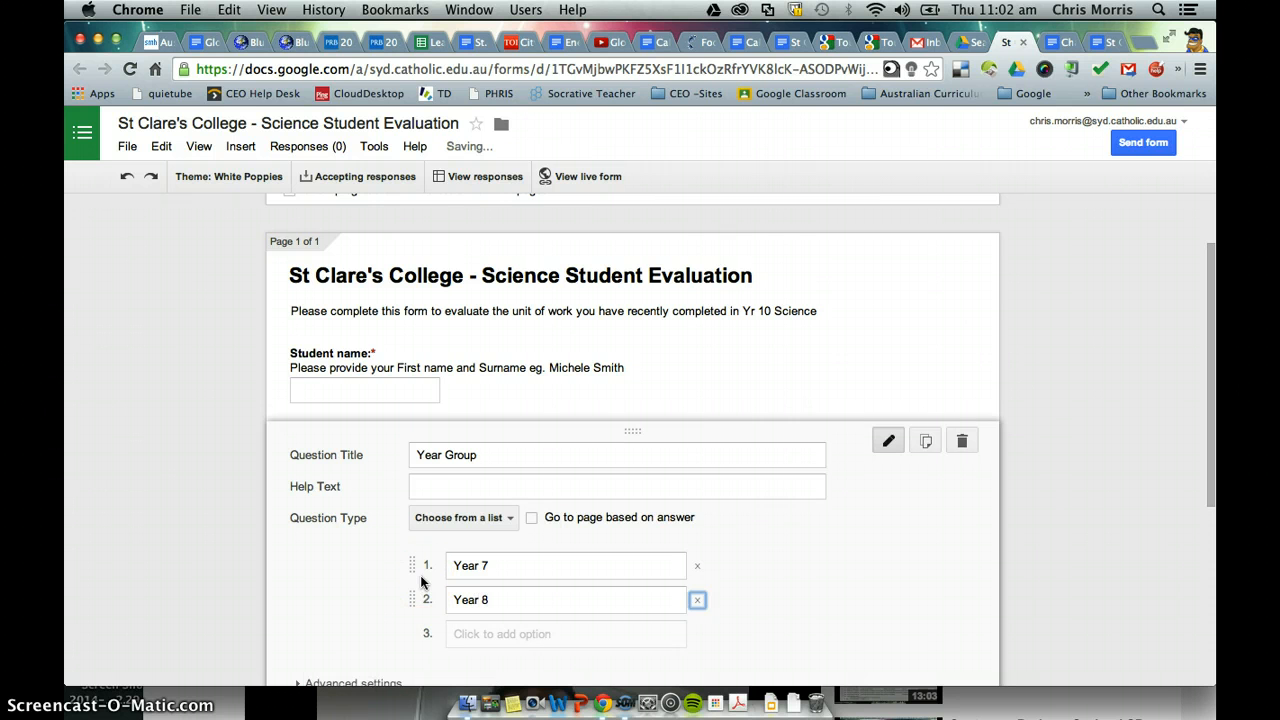
Enter "Year 9" and "Year 10" as the third and fourth options of the Year Group list
key(Tab)
text(Year )
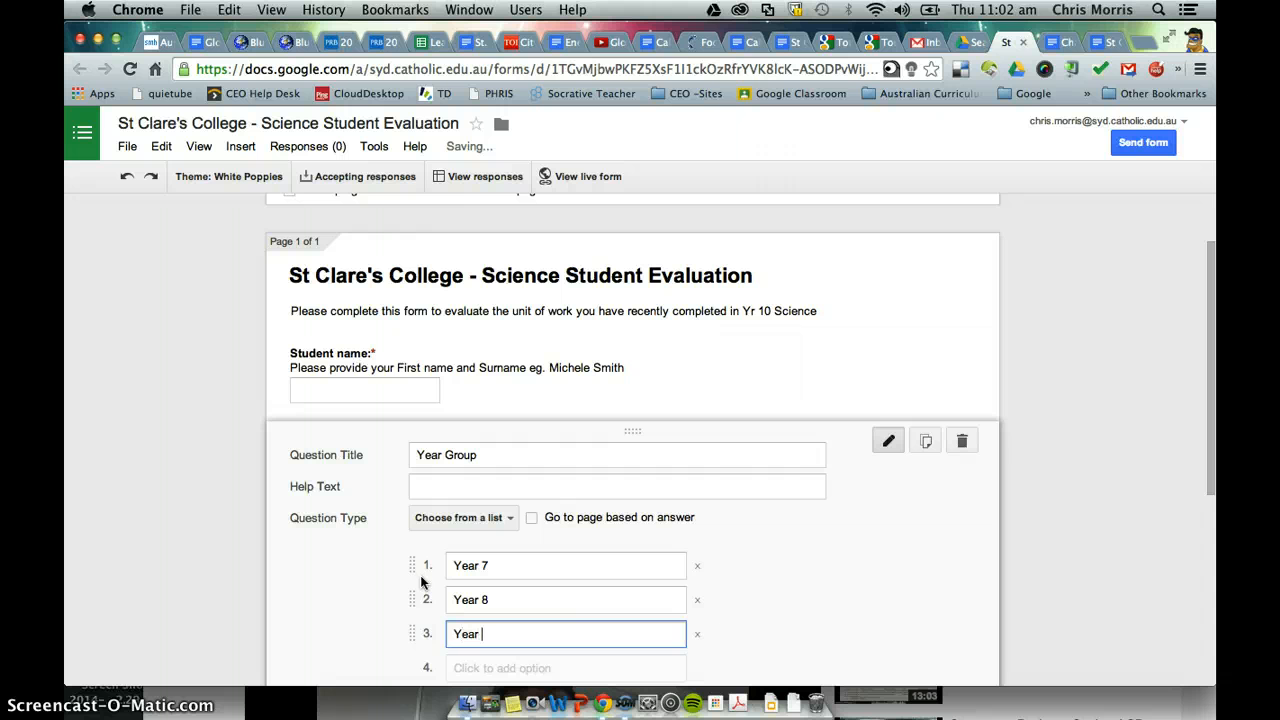
text(9)
key(Tab)
key(Tab)
text(Y)
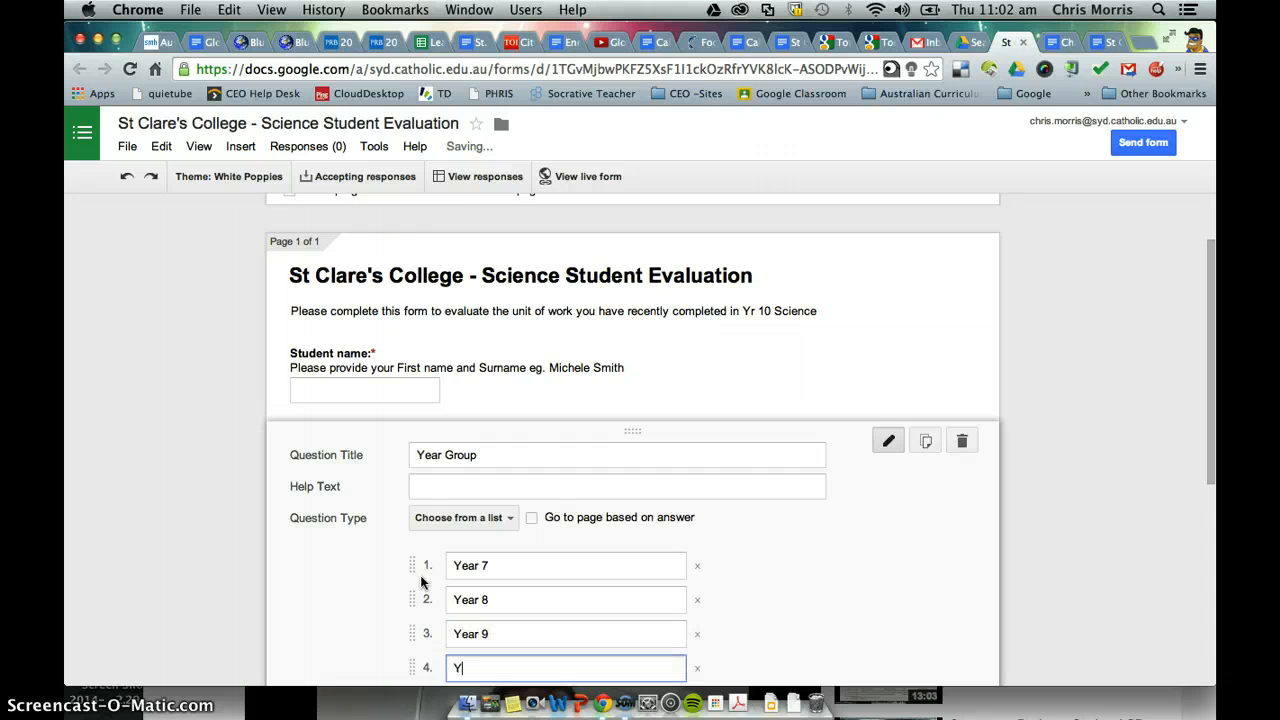
text(ear 10)
key(Tab)
key(Tab)
Add "Year 11" and "Year 12" to the Year Group list and finish it as a required question
text(Y)
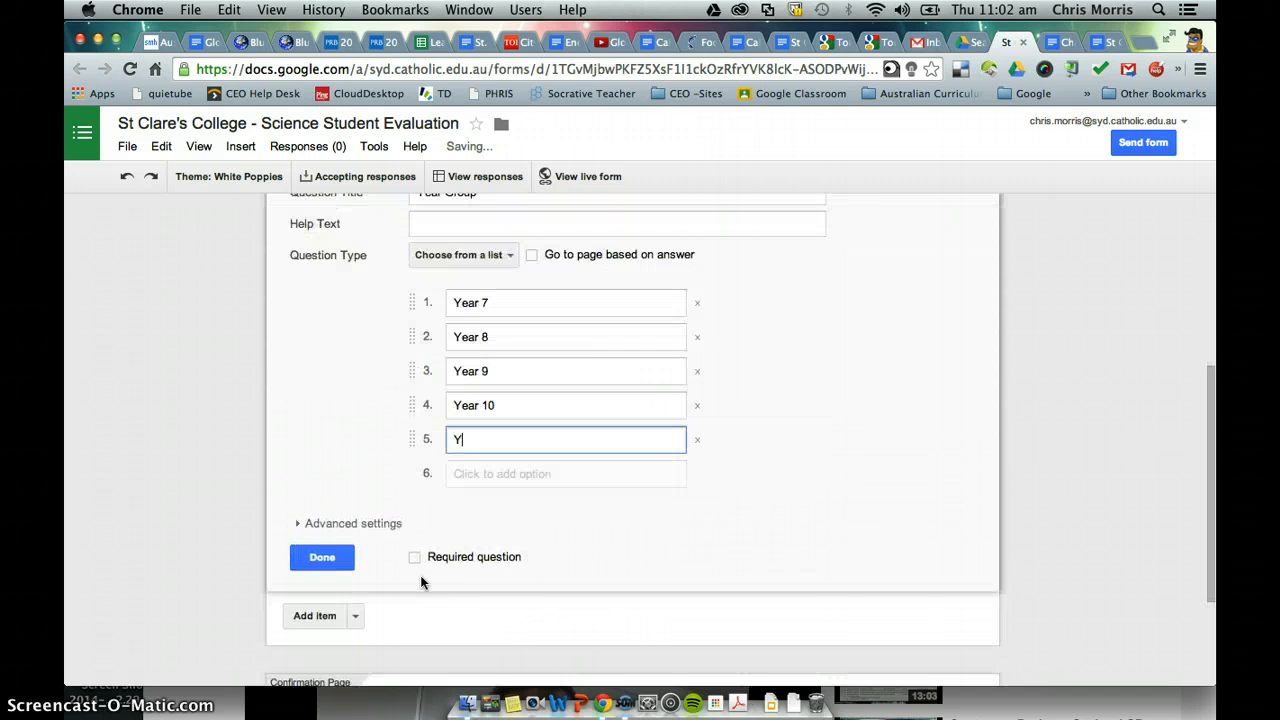
text(ear 11)
key(Tab)
key(Tab)
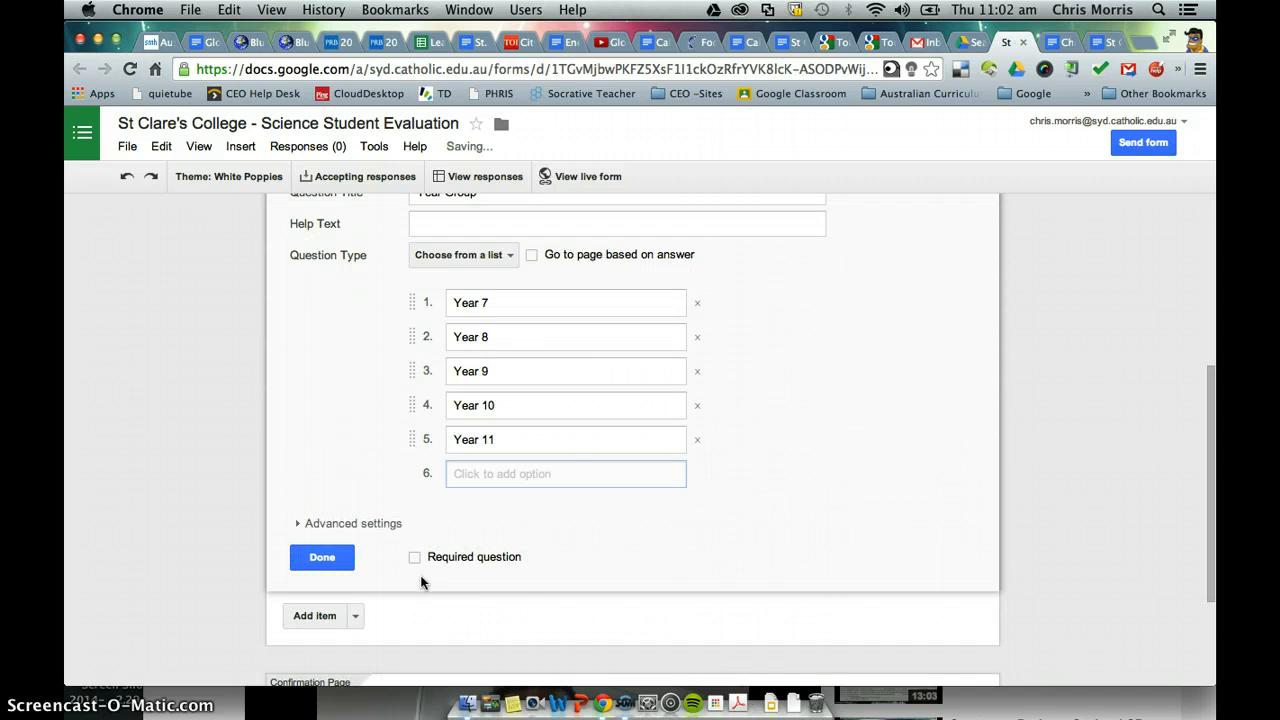
text(Year 12)
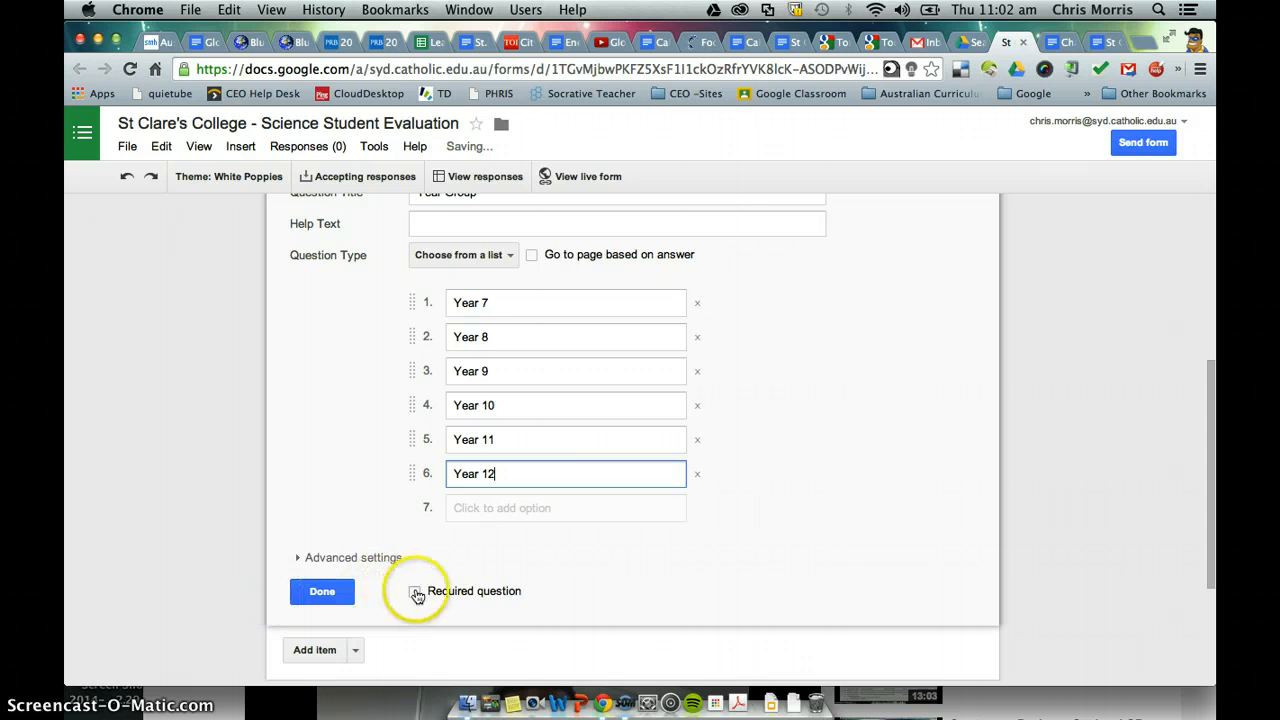
click(417, 595)
click(322, 591)
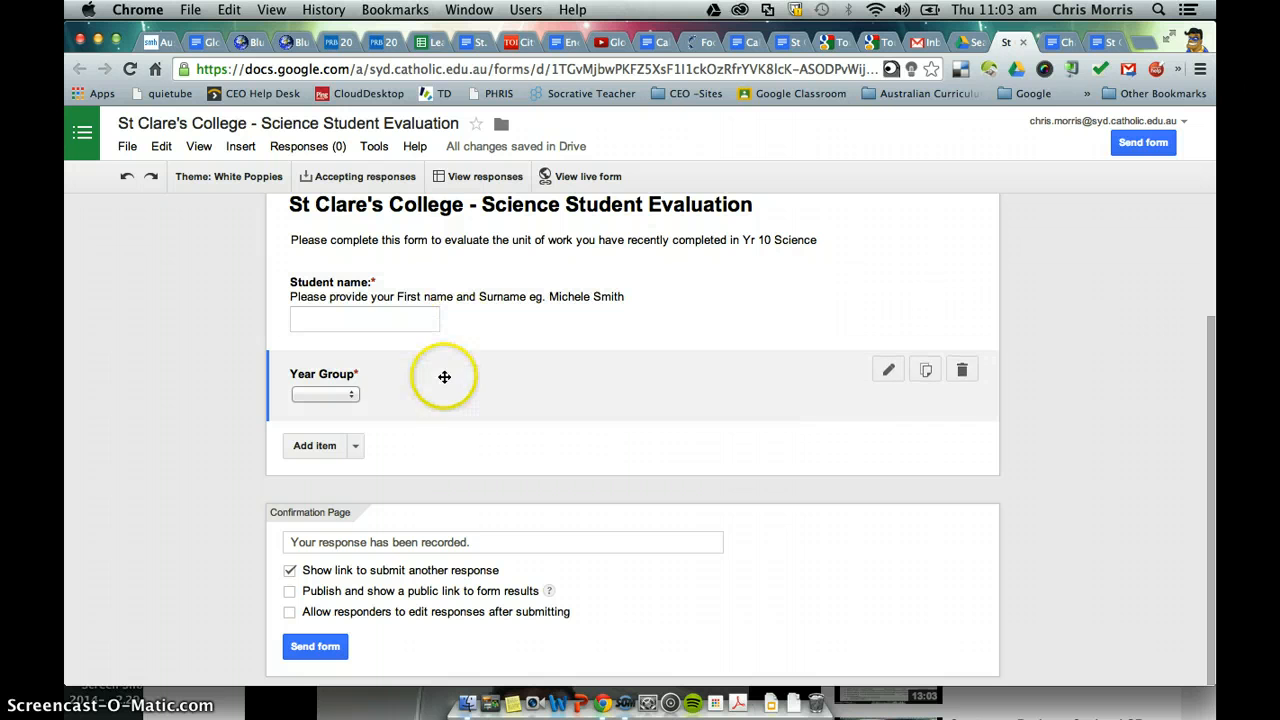
Add a "Choose from a list" question below Year Group and title it "Subject"
click(355, 446)
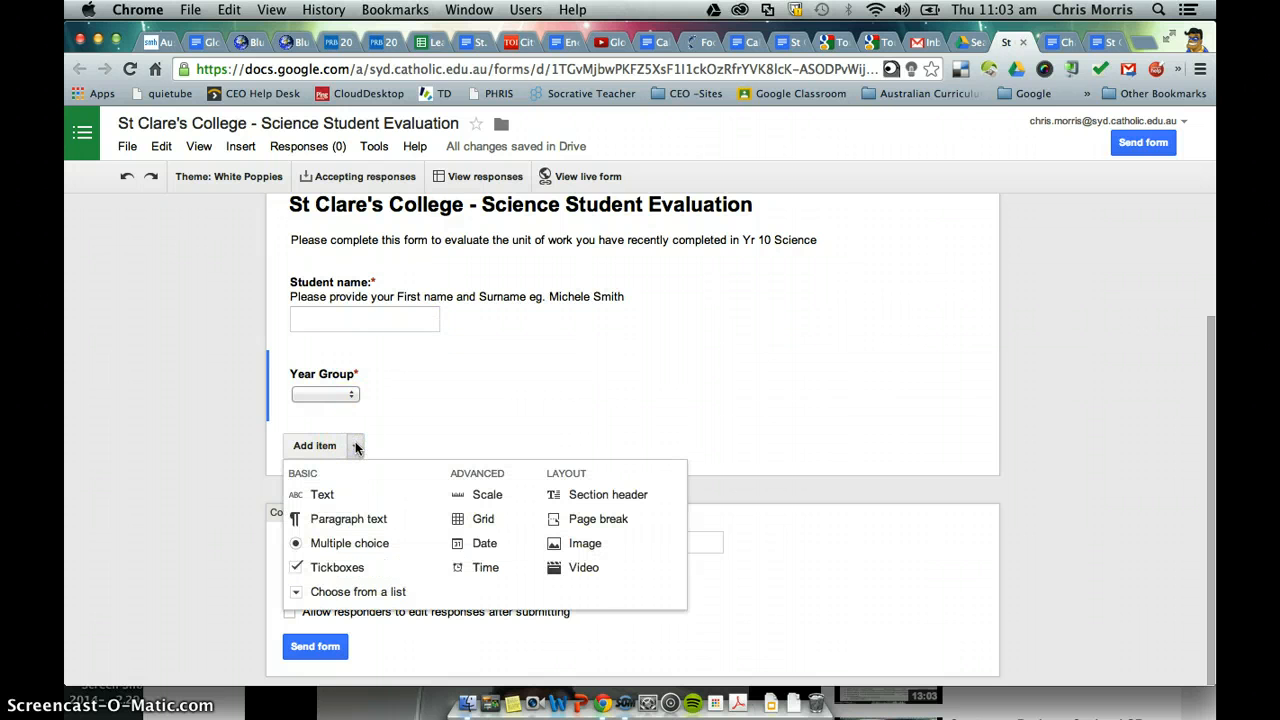
click(362, 591)
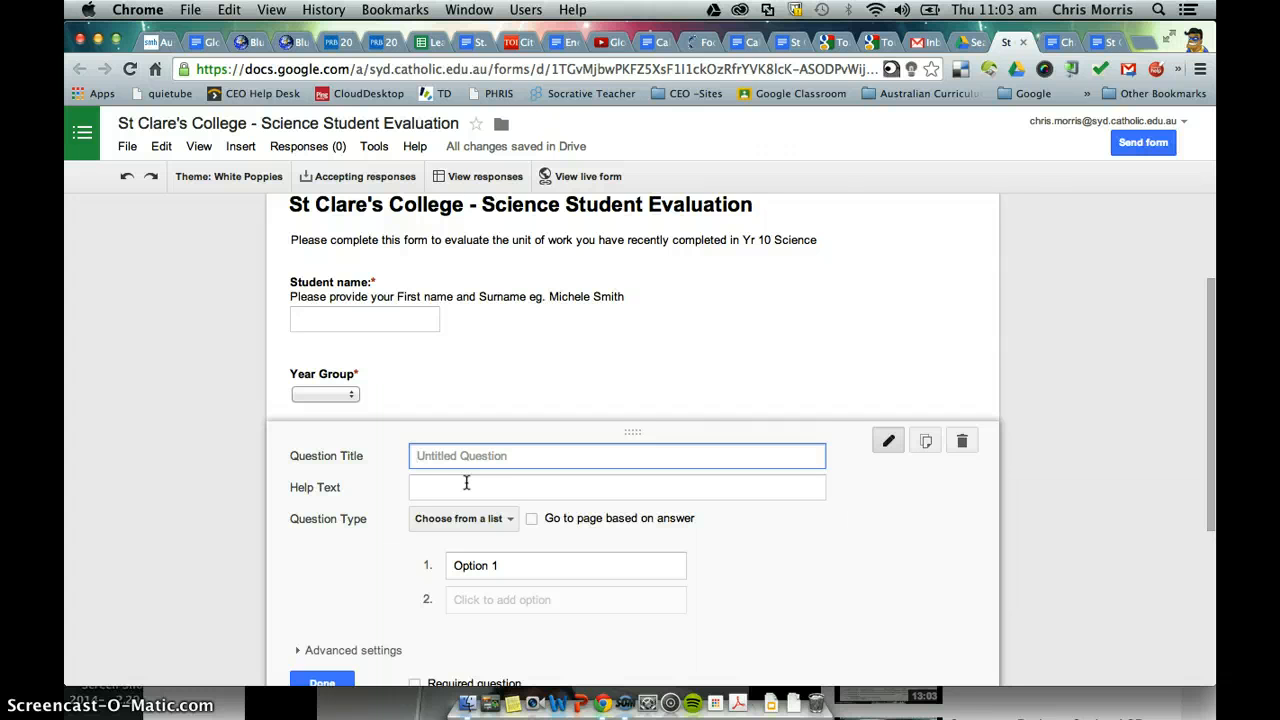
text(Subje)
Enter "Year 7 Science" and "Year 8 Science" as the first two options of the Subject list
key(Tab)
key(Tab)
key(Tab)
key(Tab)
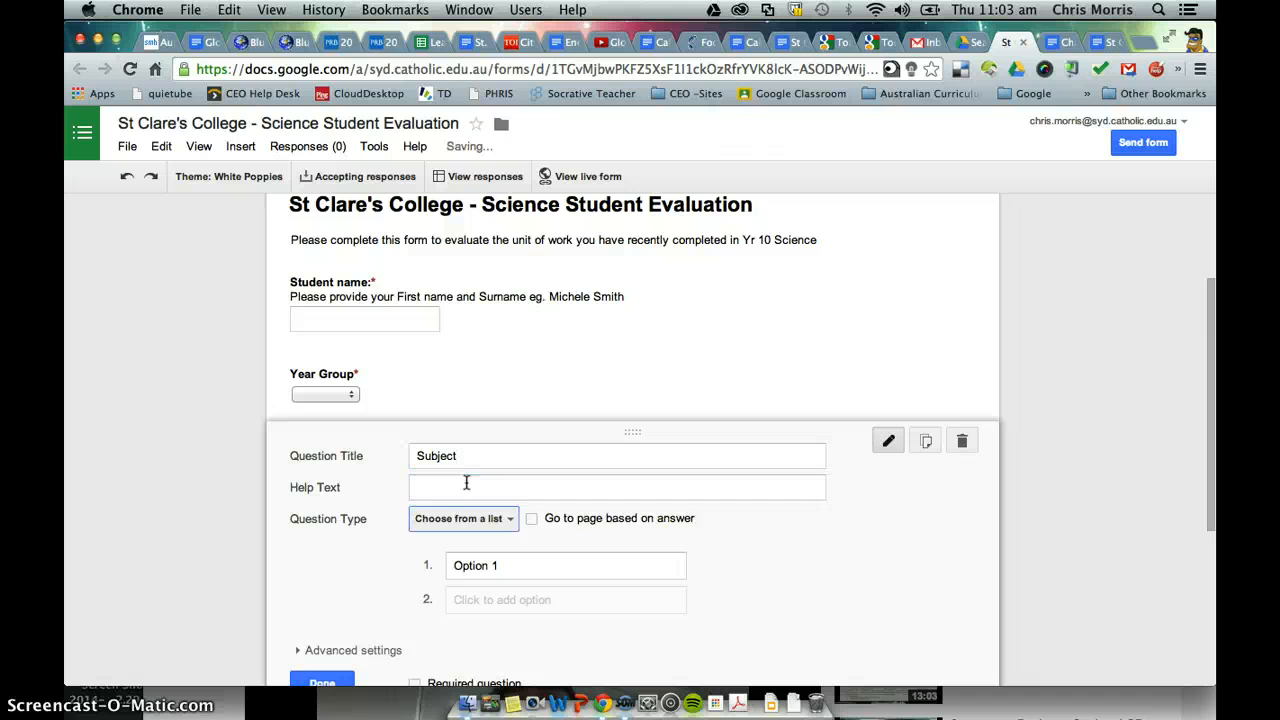
text(Year)
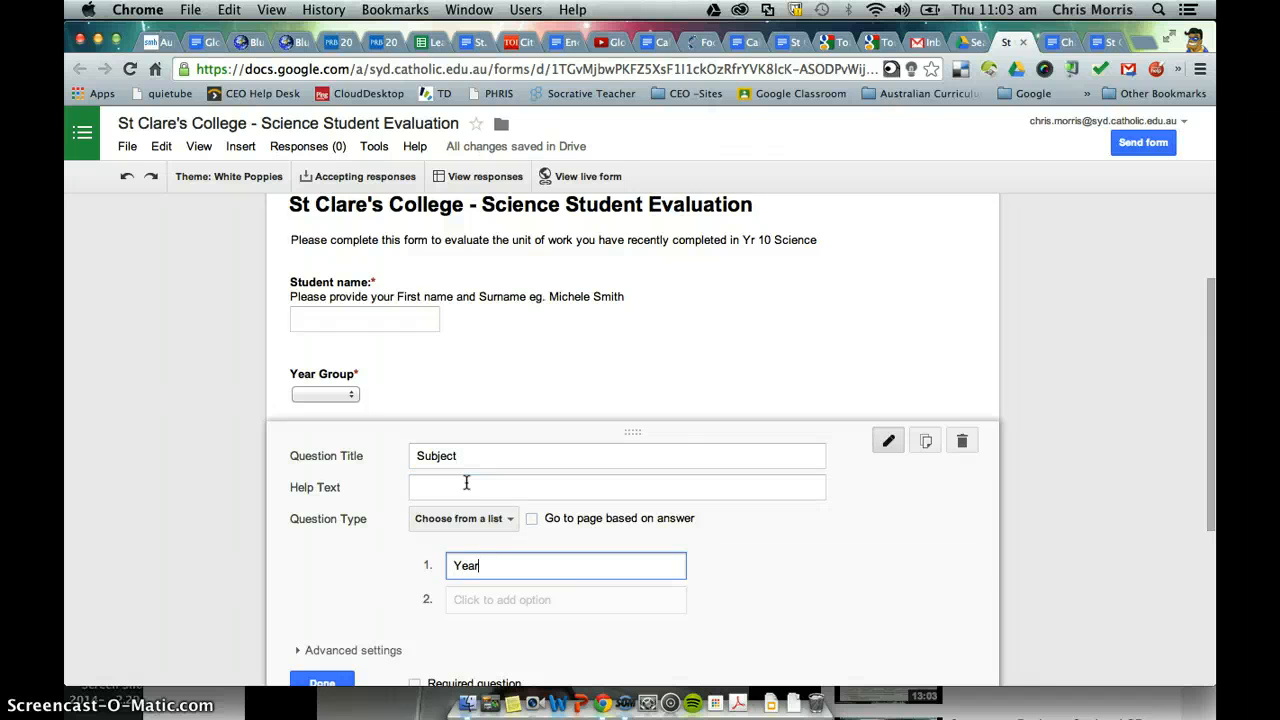
text( 7 Science)
key(Return)
text(Year 8)
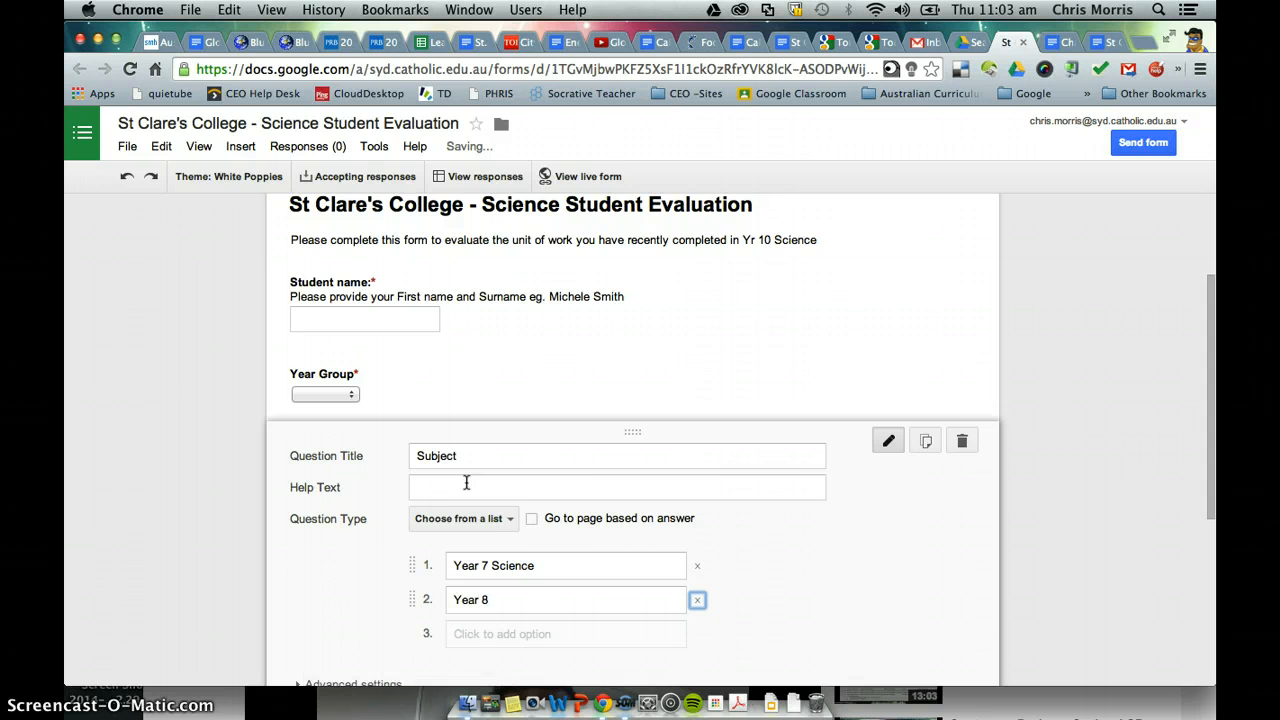
click(505, 603)
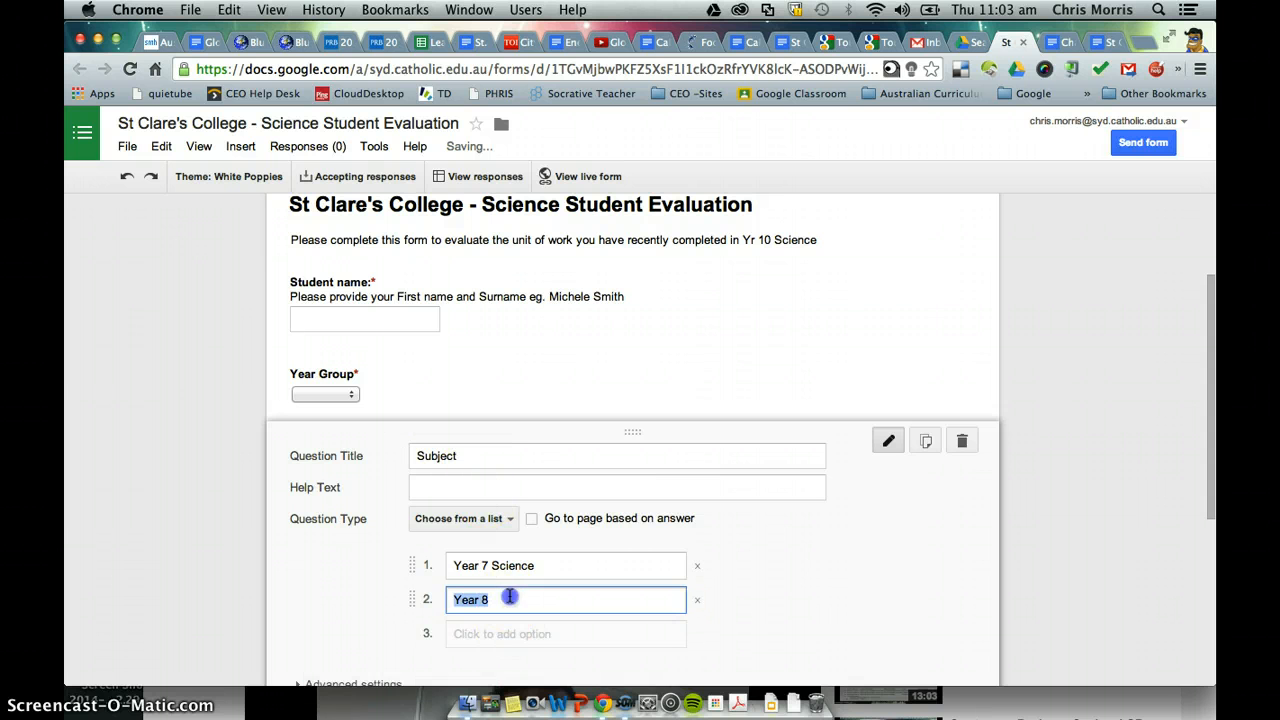
click(515, 598)
text(Science)
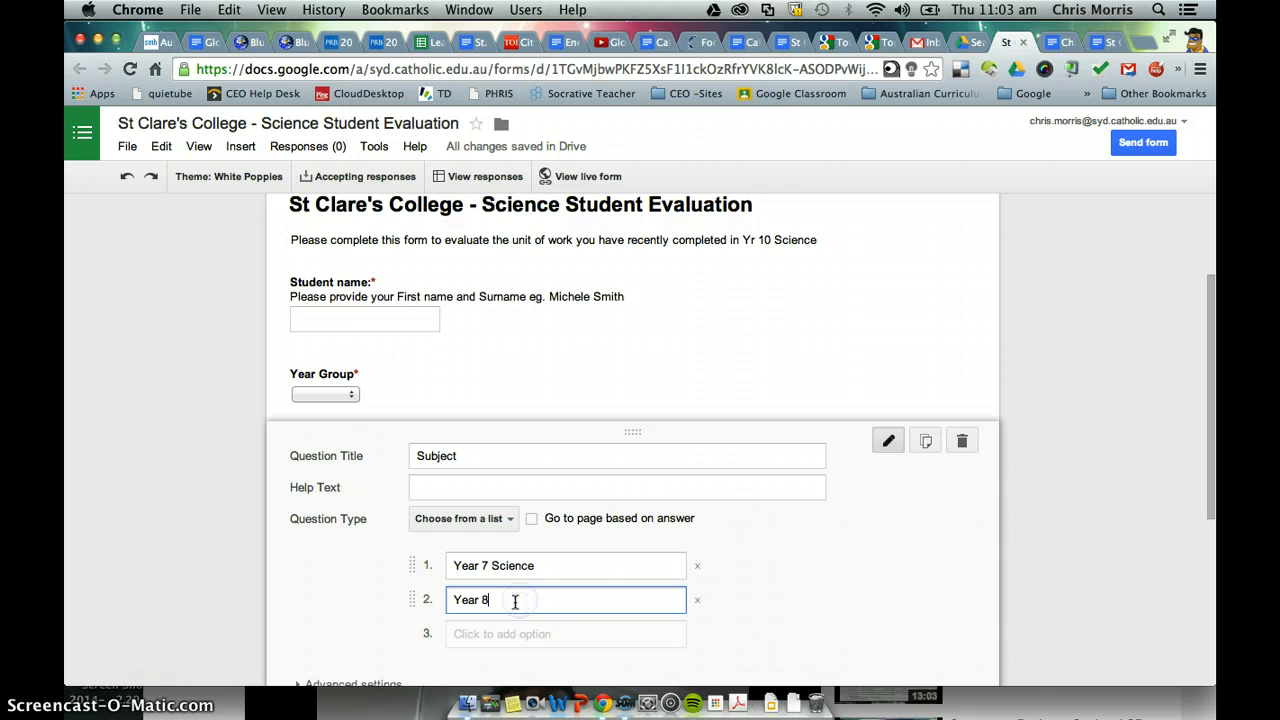
key(Return)
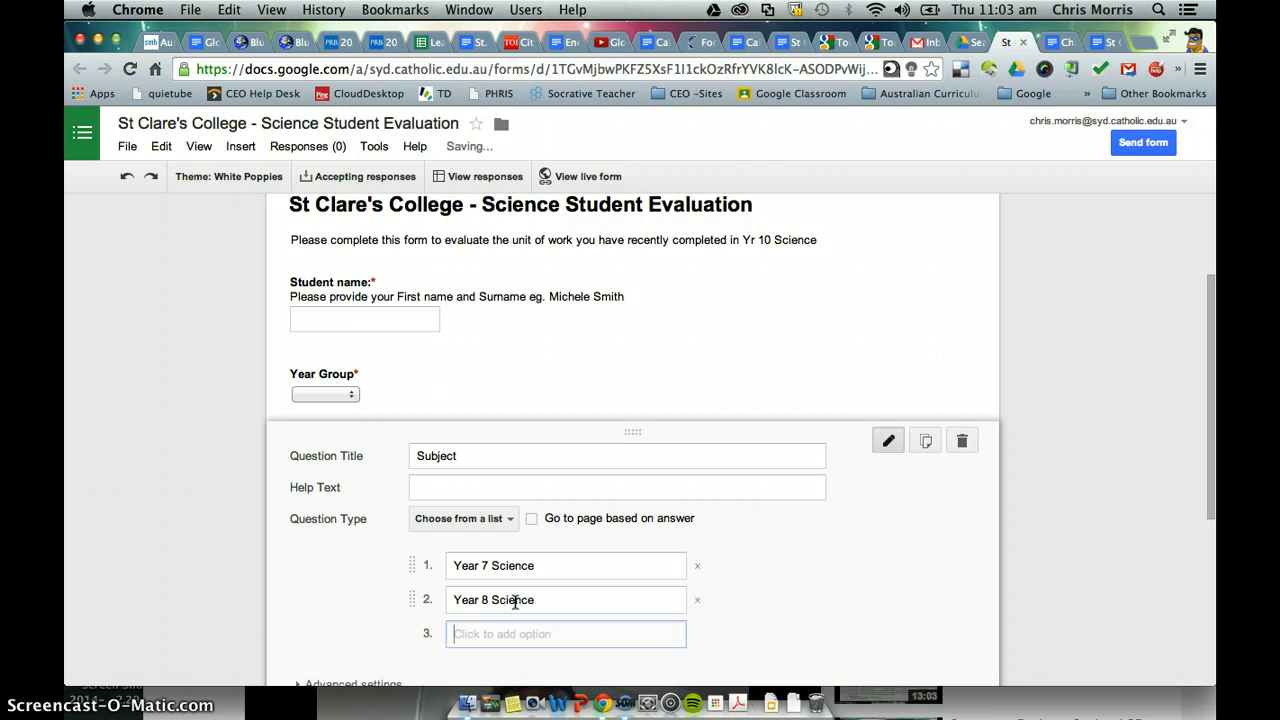
Enter "Year 9 Science" and "Year 10 Science" as the third and fourth options of the Subject list
text(Year 9)
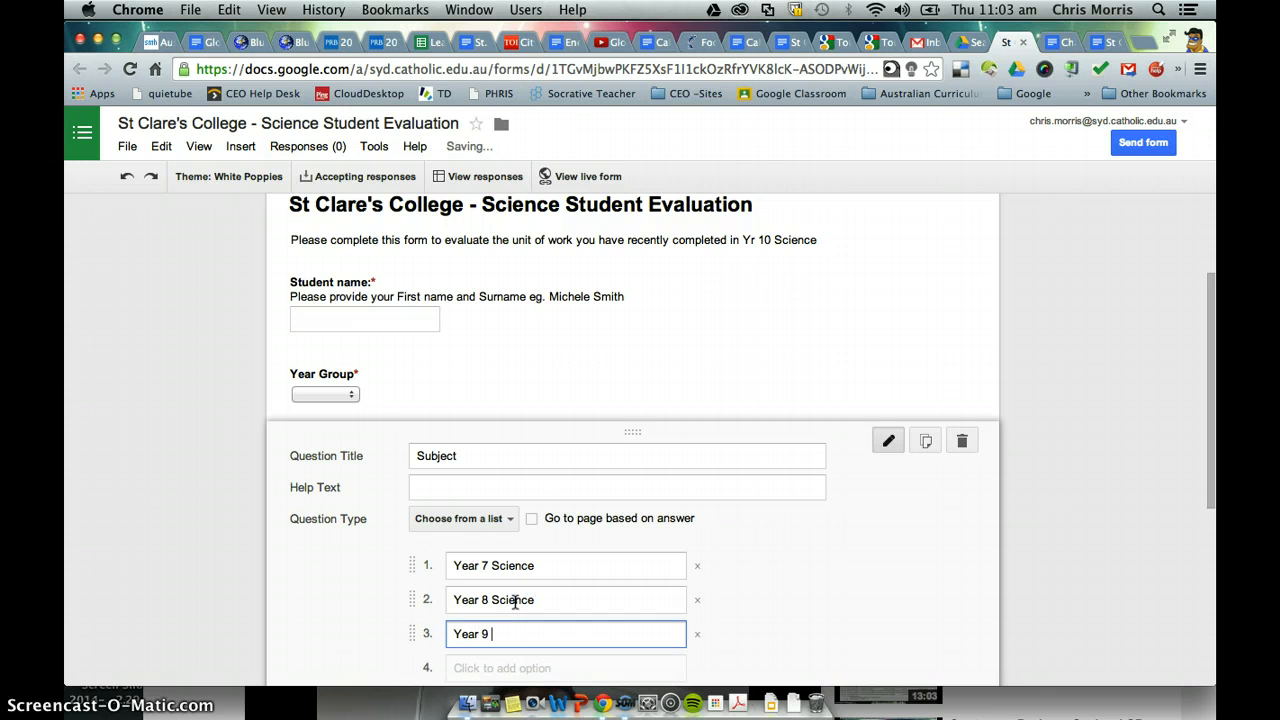
text( Sciewnce)
key(BackSpace)
key(BackSpace)
key(BackSpace)
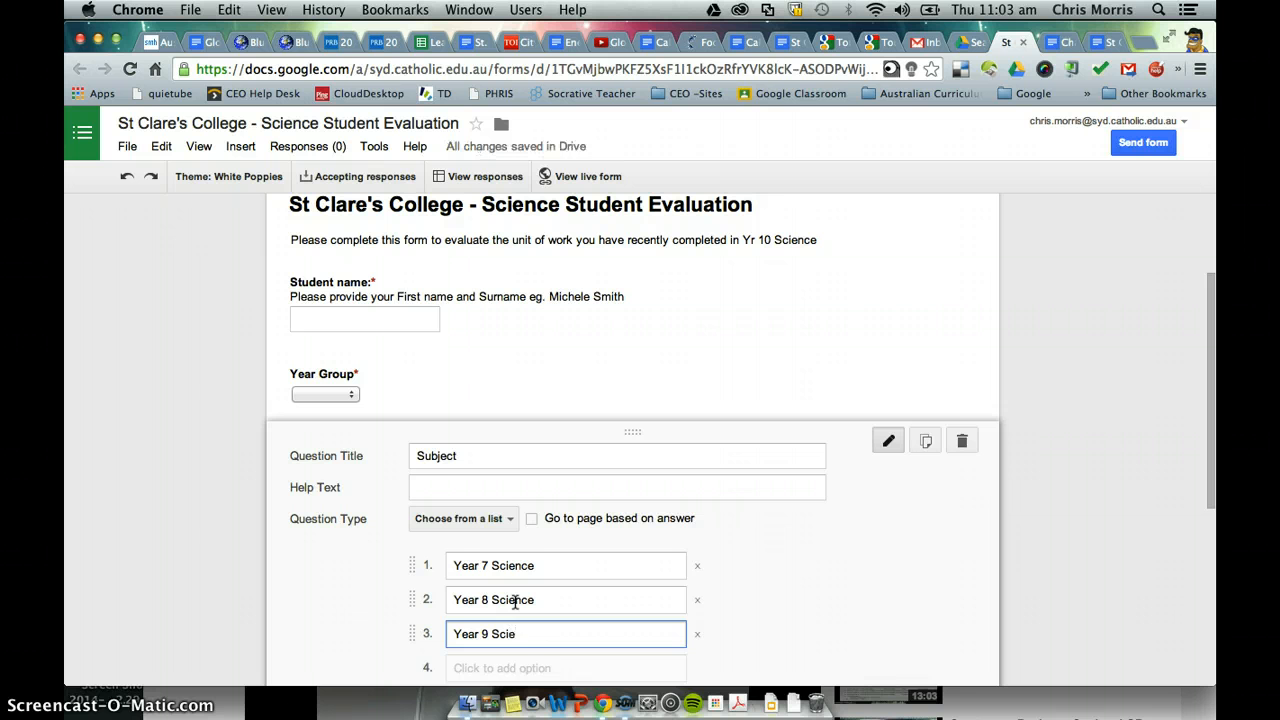
text(nce)
key(Tab)
key(Tab)
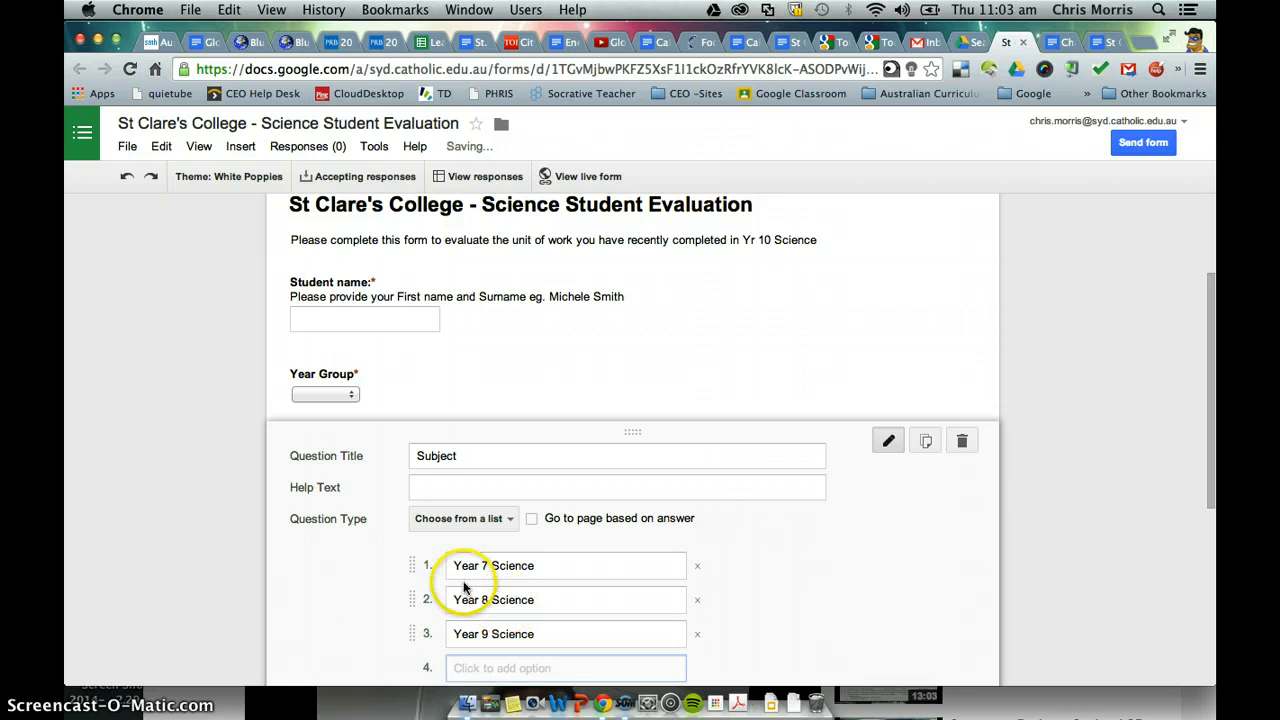
scroll(464, 588, down, 1)
text(Year)
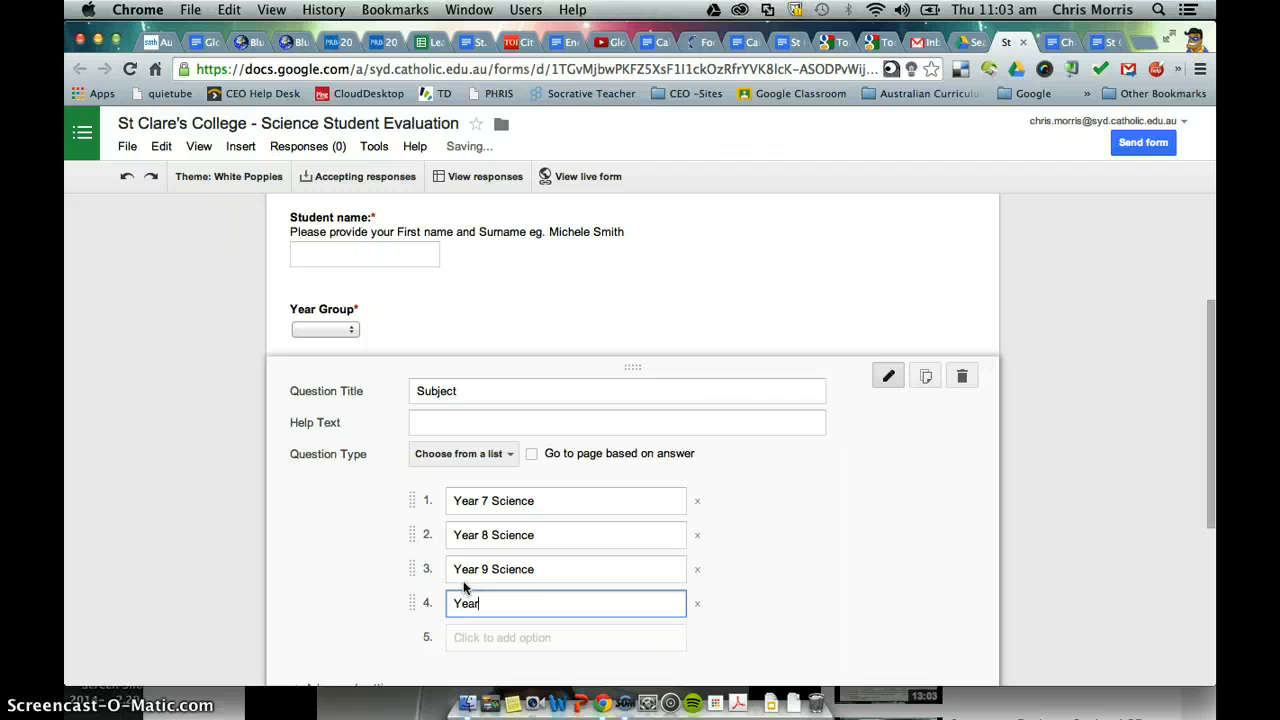
text( 10 Science)
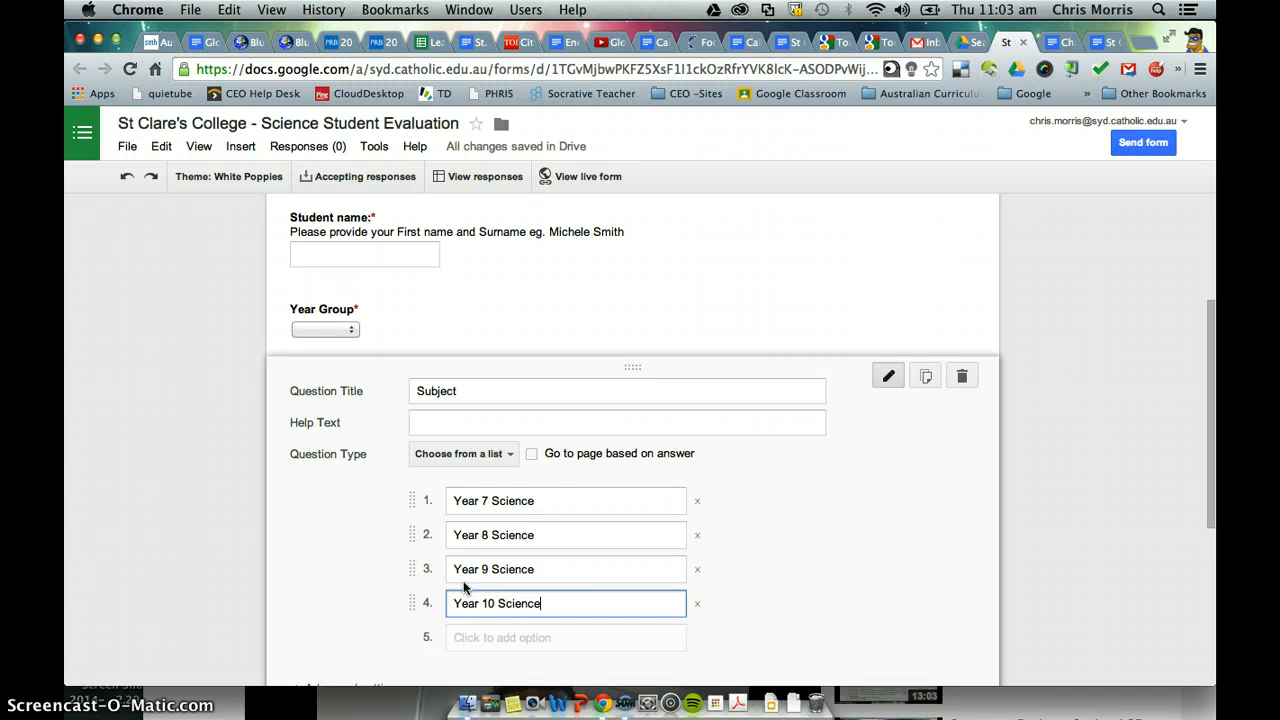
Make the Subject question required and finish editing it
scroll(540, 510, up, 1)
scroll(528, 507, down, 4)
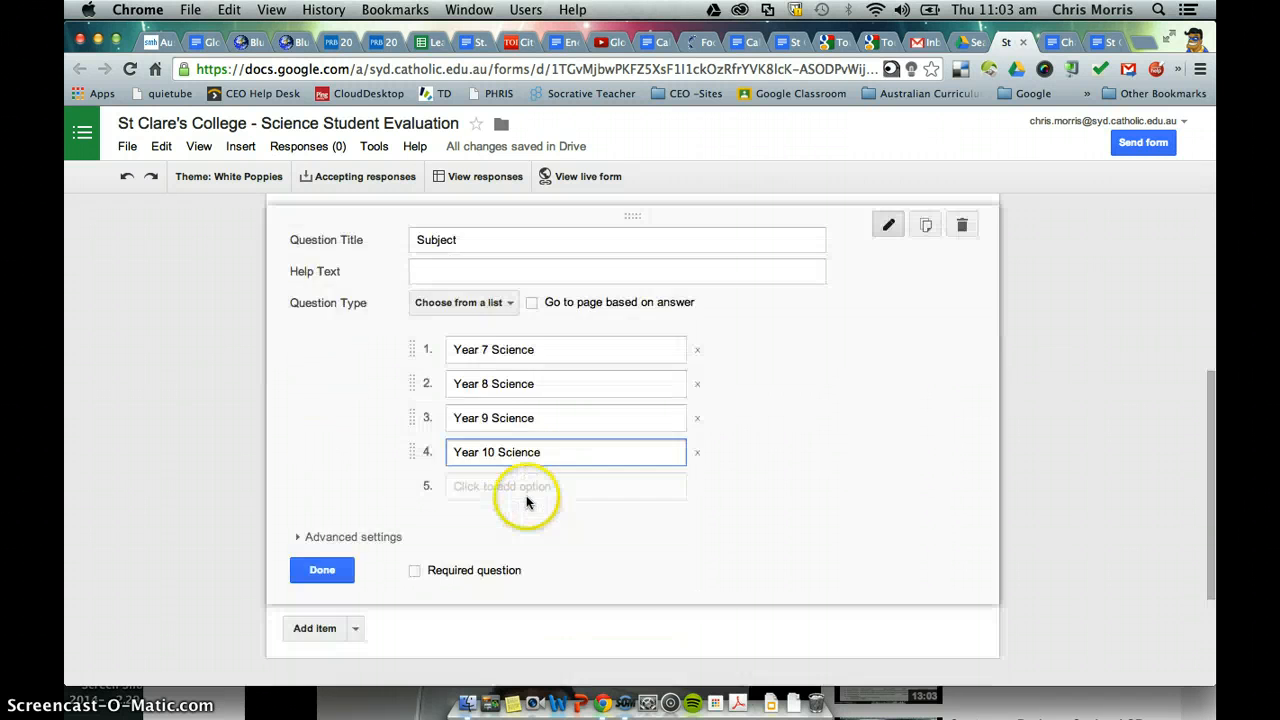
click(414, 566)
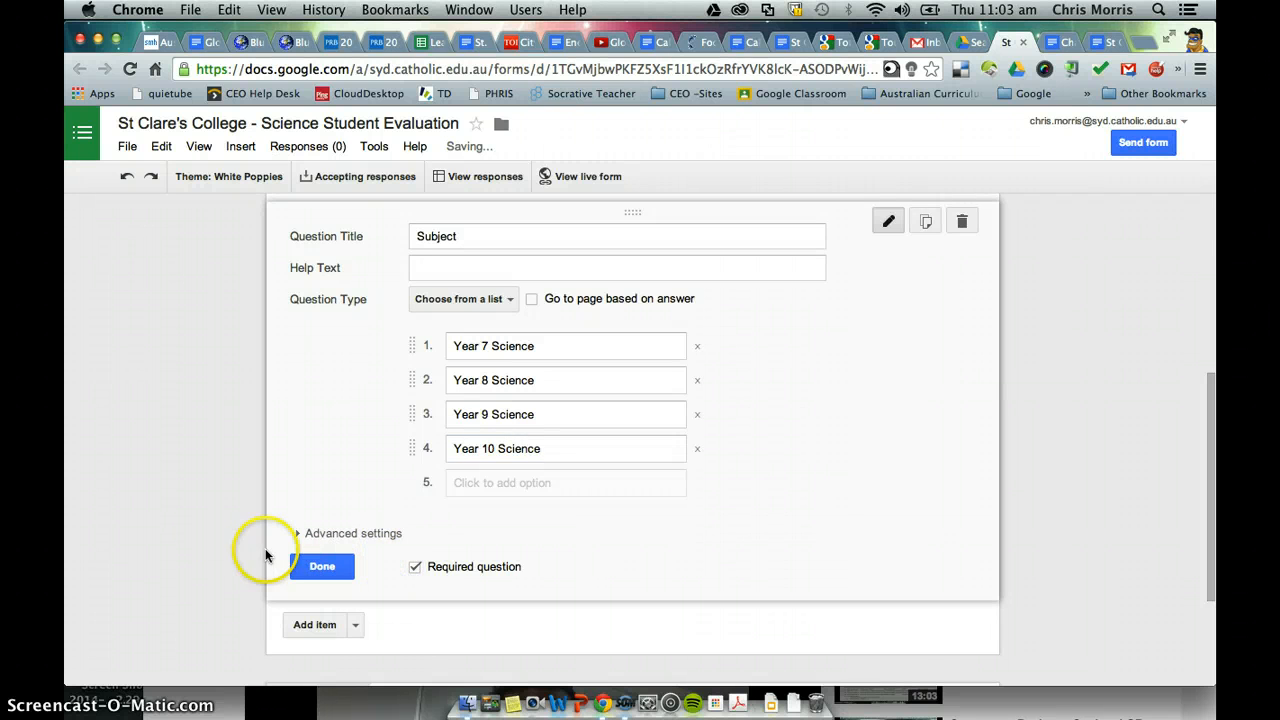
click(325, 565)
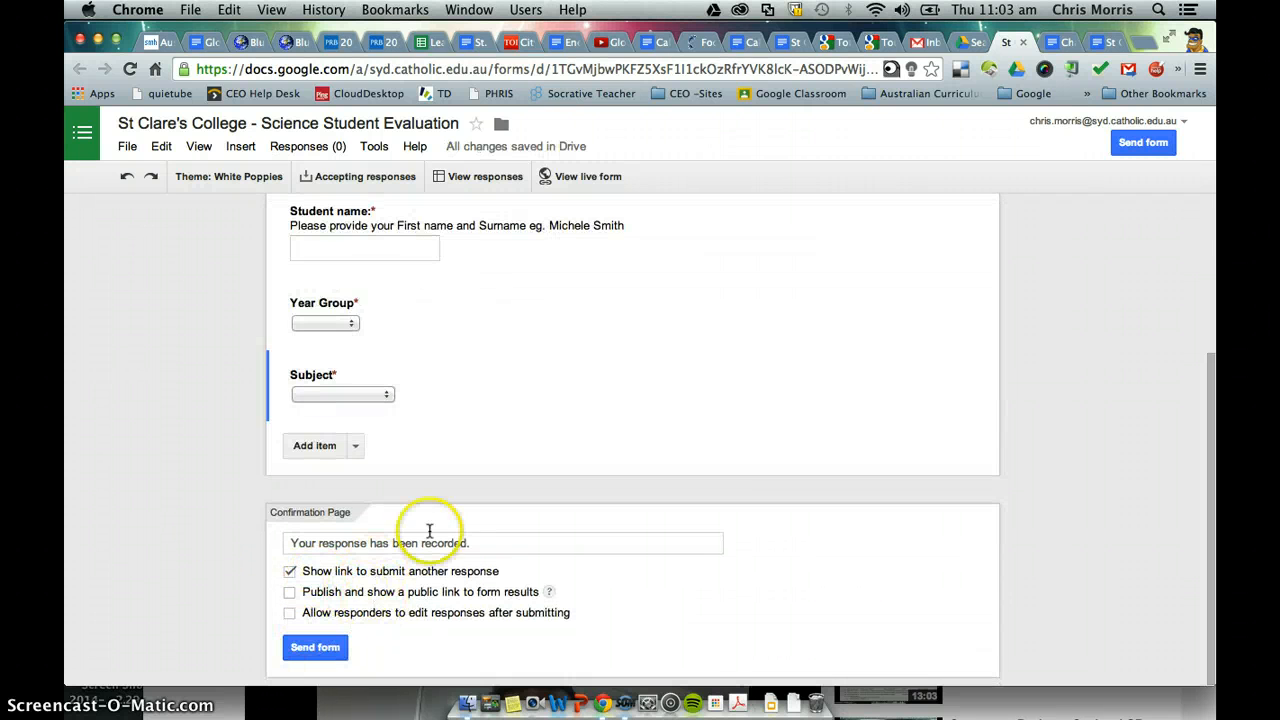
Add a "Choose from a list" question below Subject and title it "Please select the Unit of Work"
scroll(469, 343, up, 1)
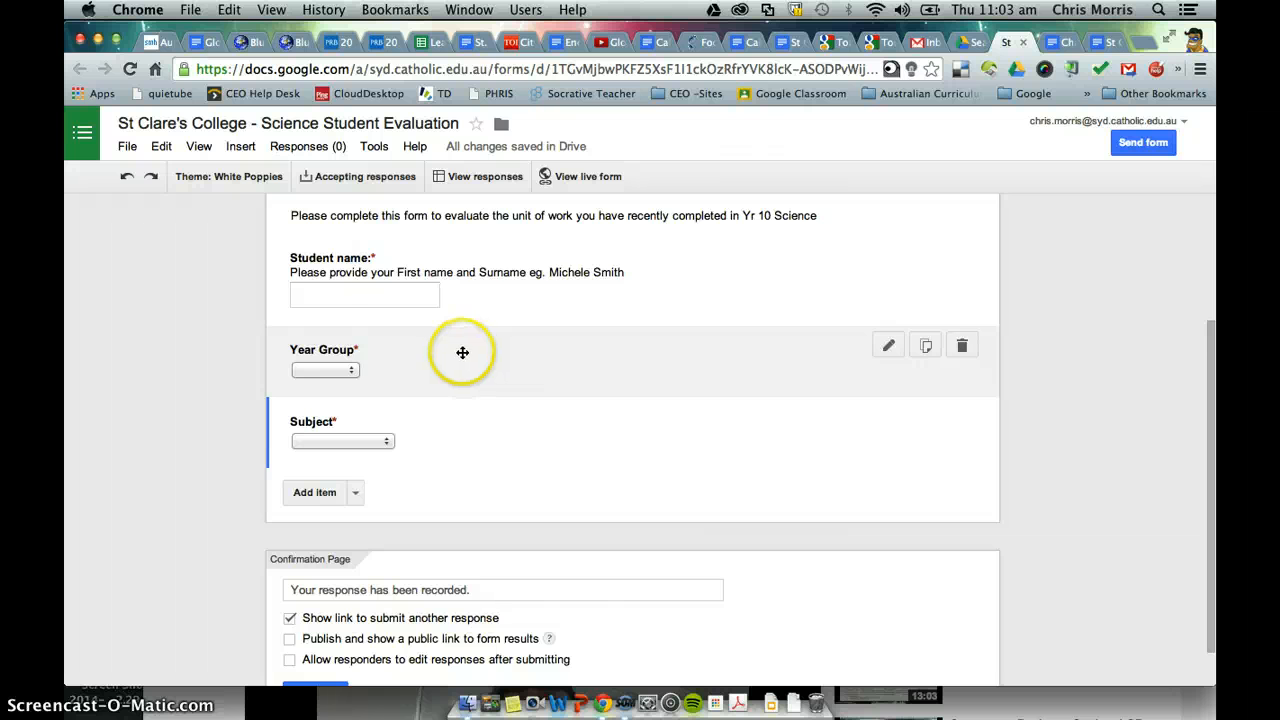
scroll(458, 360, down, 1)
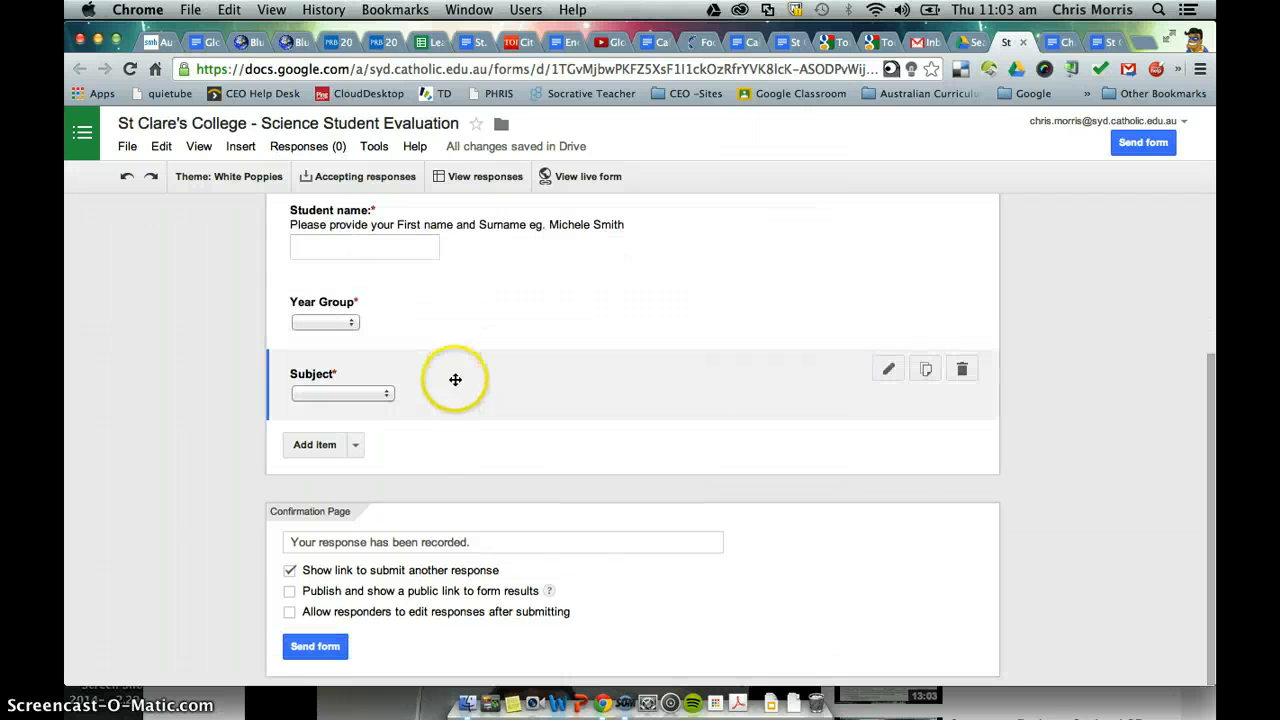
click(355, 444)
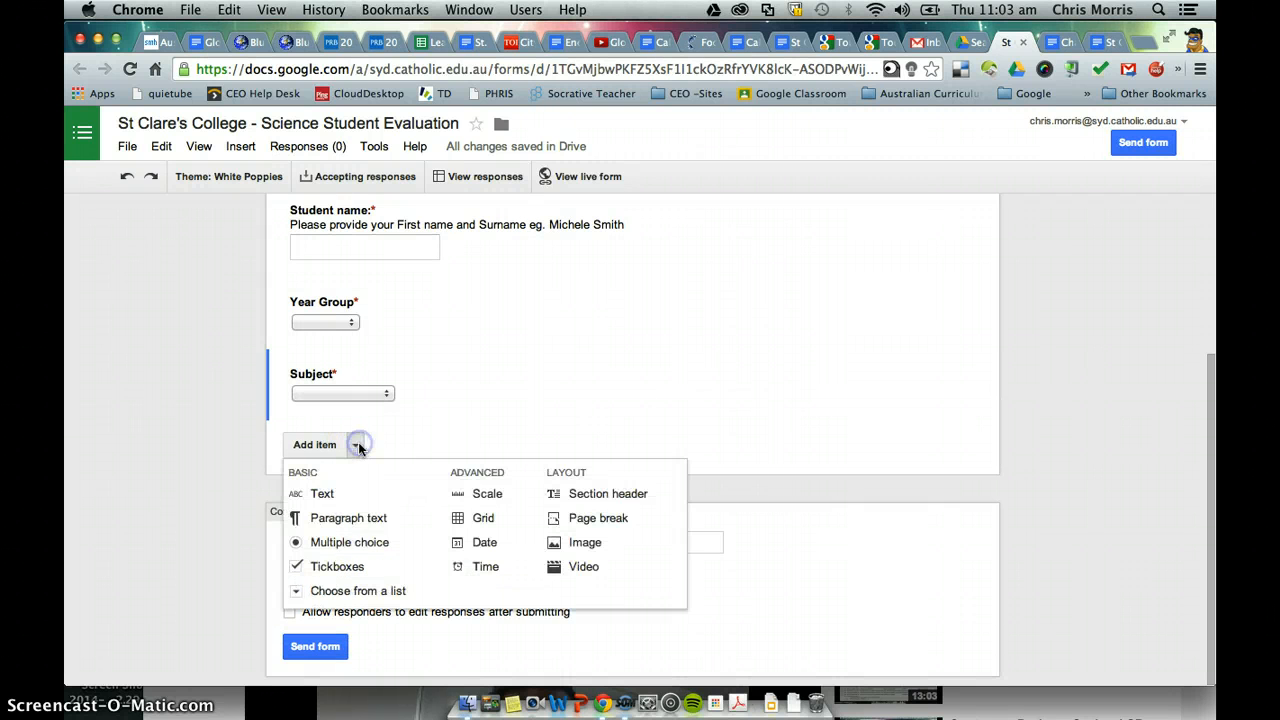
click(358, 590)
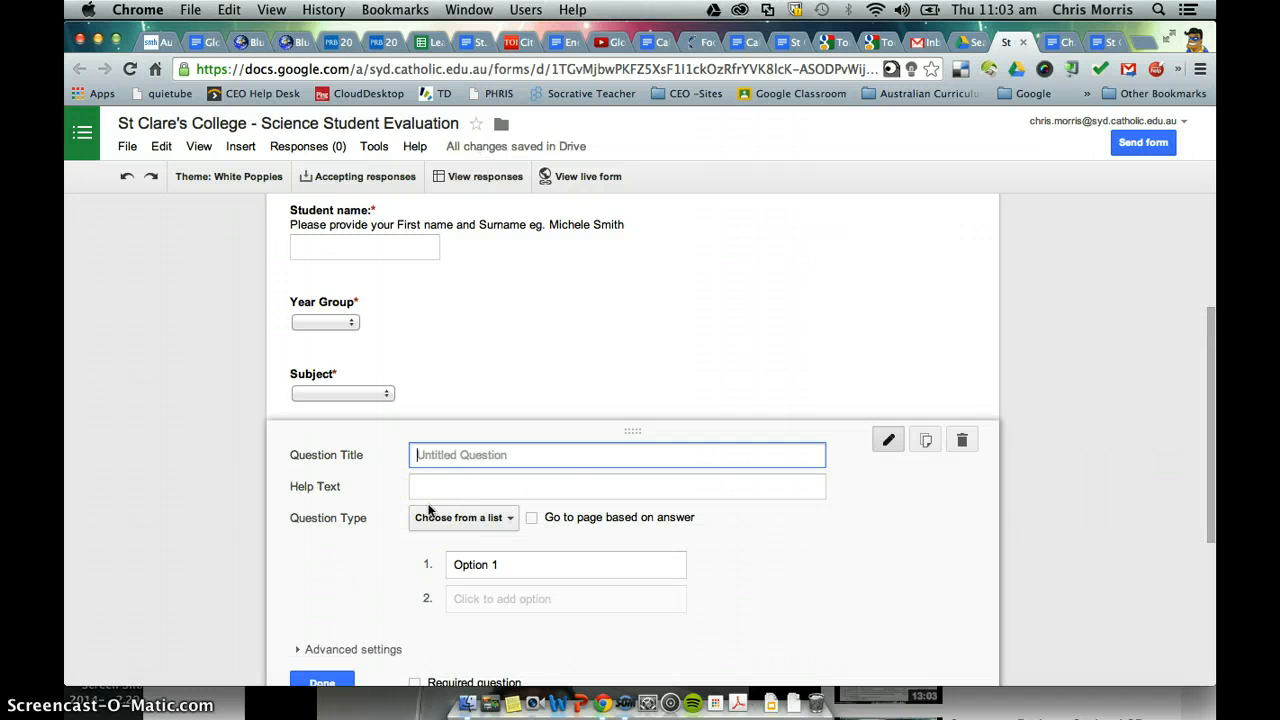
text(Pkea)
key(BackSpace)
key(BackSpace)
key(BackSpace)
text(lease sekle)
key(BackSpace)
key(BackSpace)
key(BackSpace)
text(lect the)
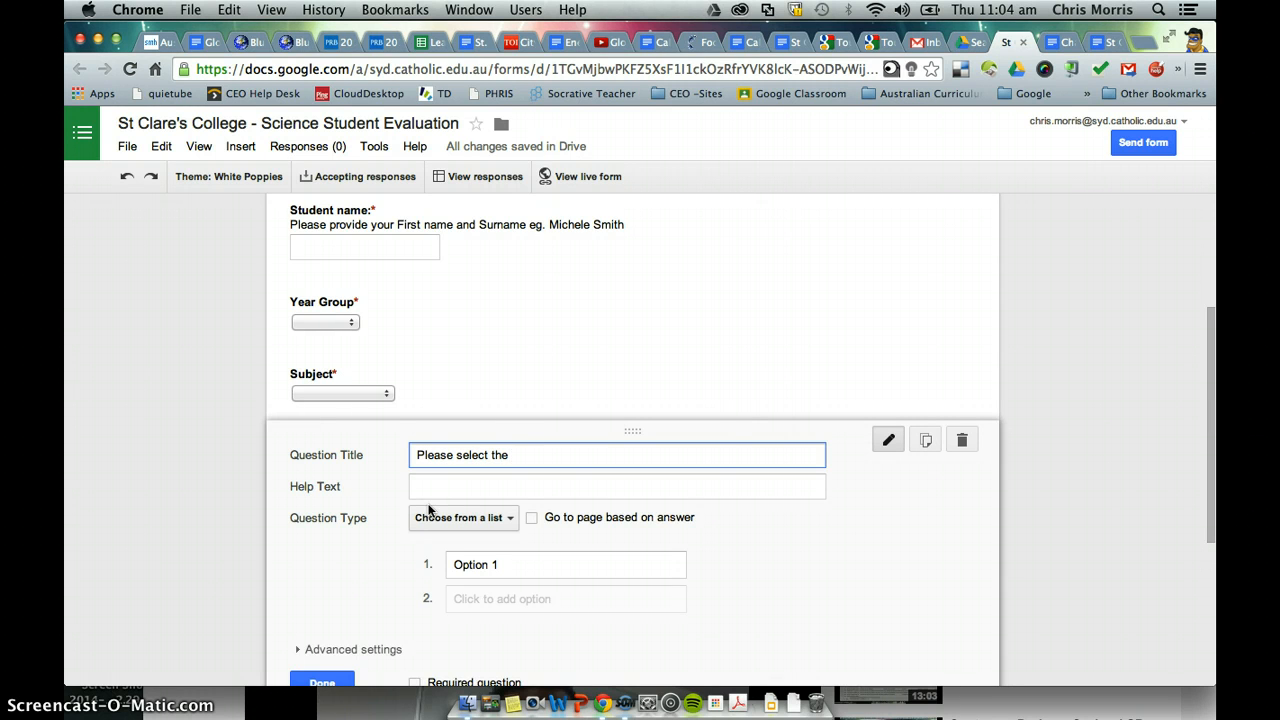
text( Unit of Work)
Enter "From Local to Global" and "Materials" as the first two options of the Unit of Work list
key(Tab)
key(Tab)
key(Tab)
key(Tab)
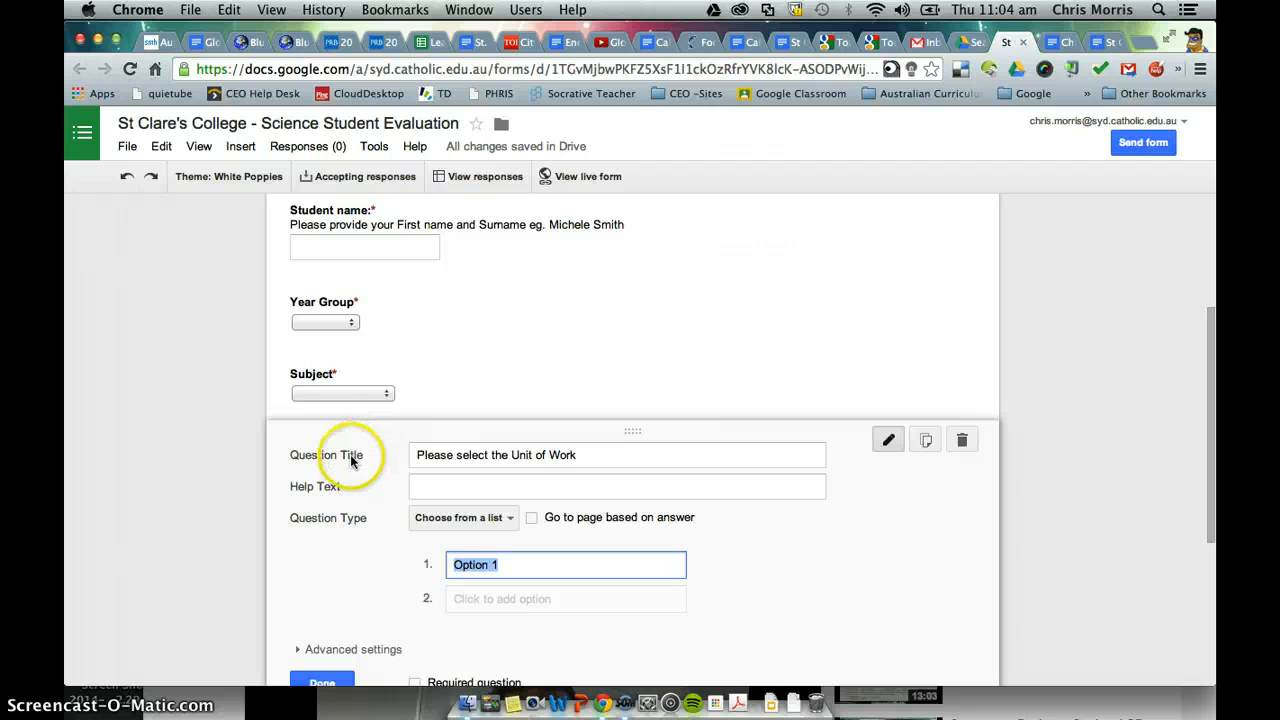
scroll(352, 461, up, 1)
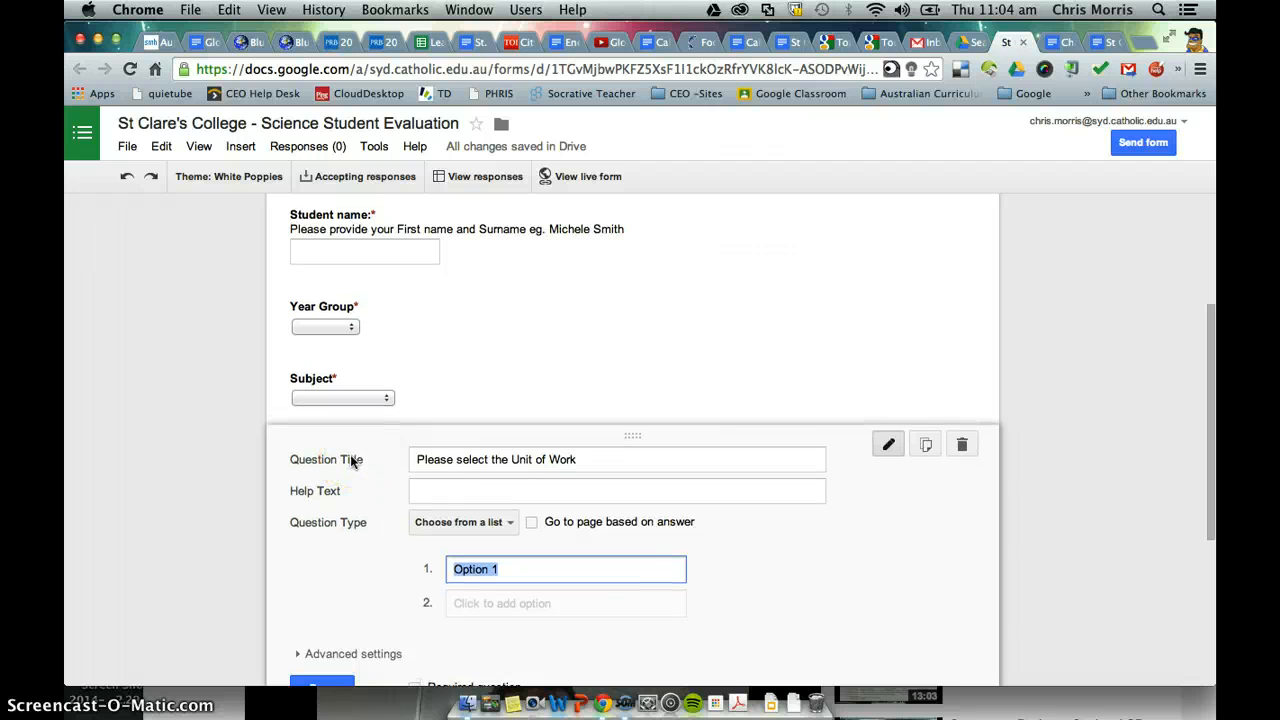
text(From Local to )
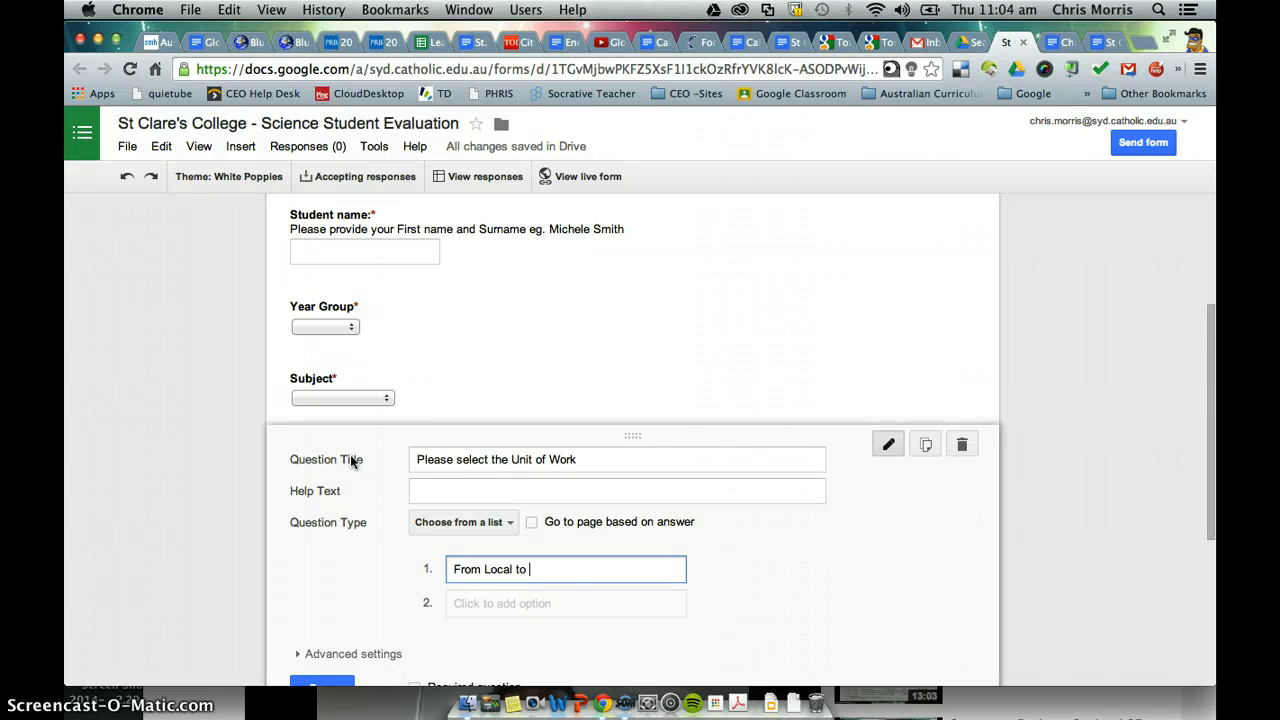
text(Global)
key(Return)
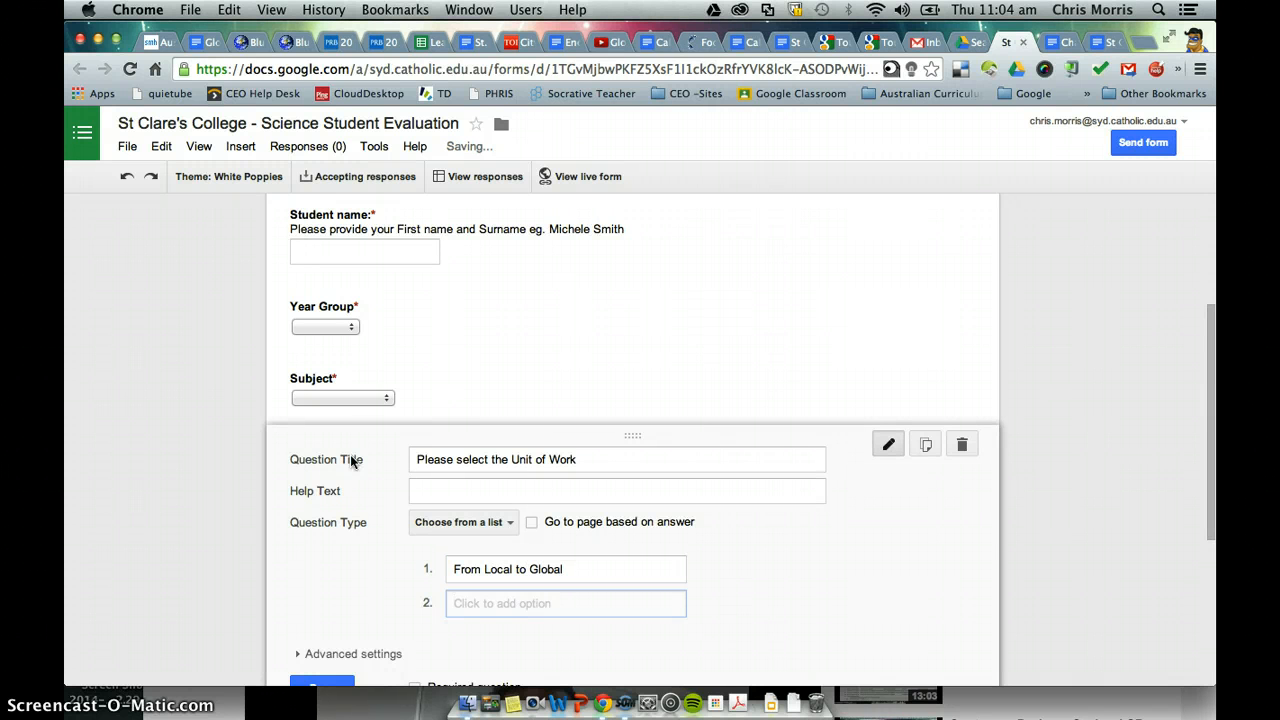
text(Materials)
key(Tab)
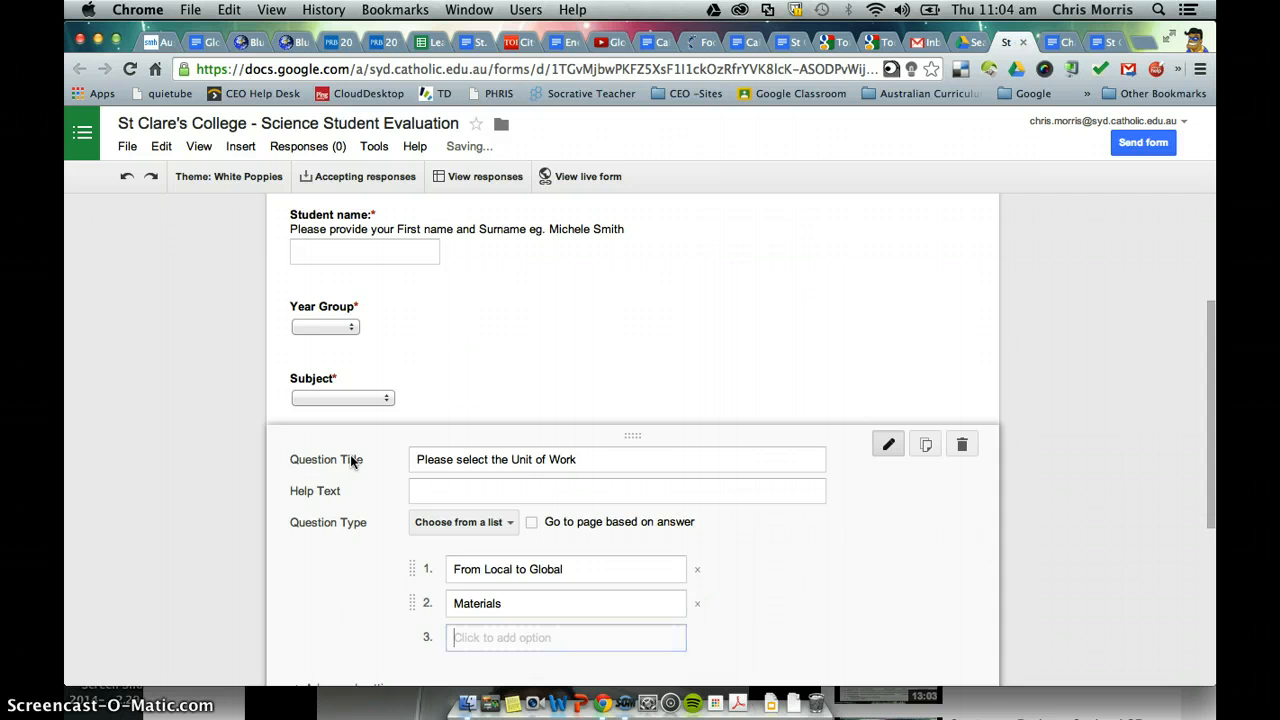
Enter "Genetics" and "Evolution" as the third and fourth options of the Unit of Work list
text(Genetic)
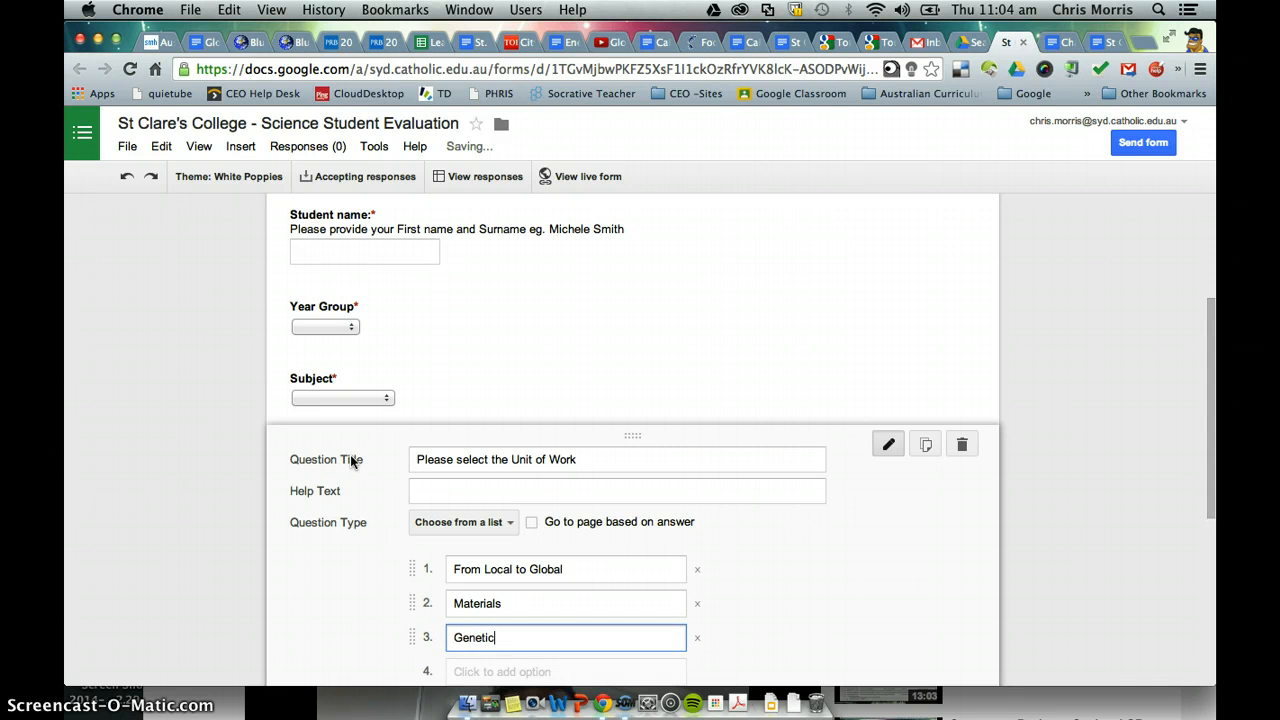
text(s)
key(Tab)
key(Tab)
text(Ev)
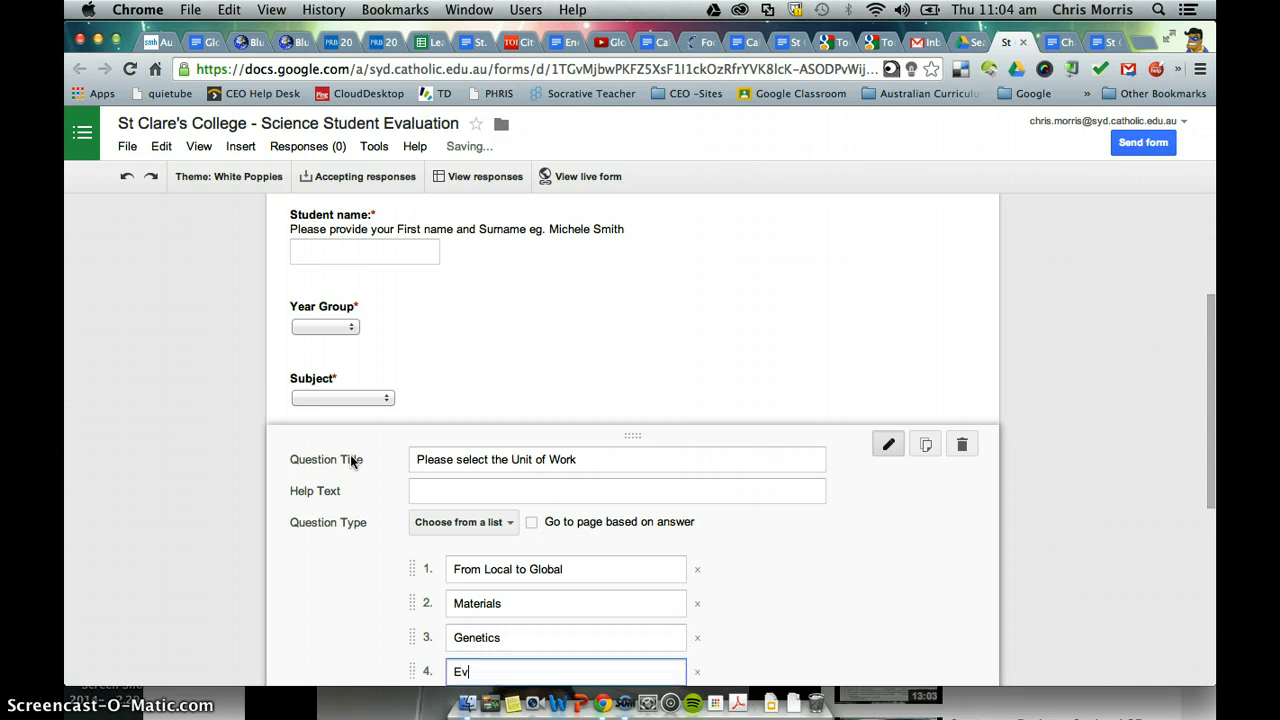
text(oluati)
key(BackSpace)
key(BackSpace)
key(BackSpace)
key(BackSpace)
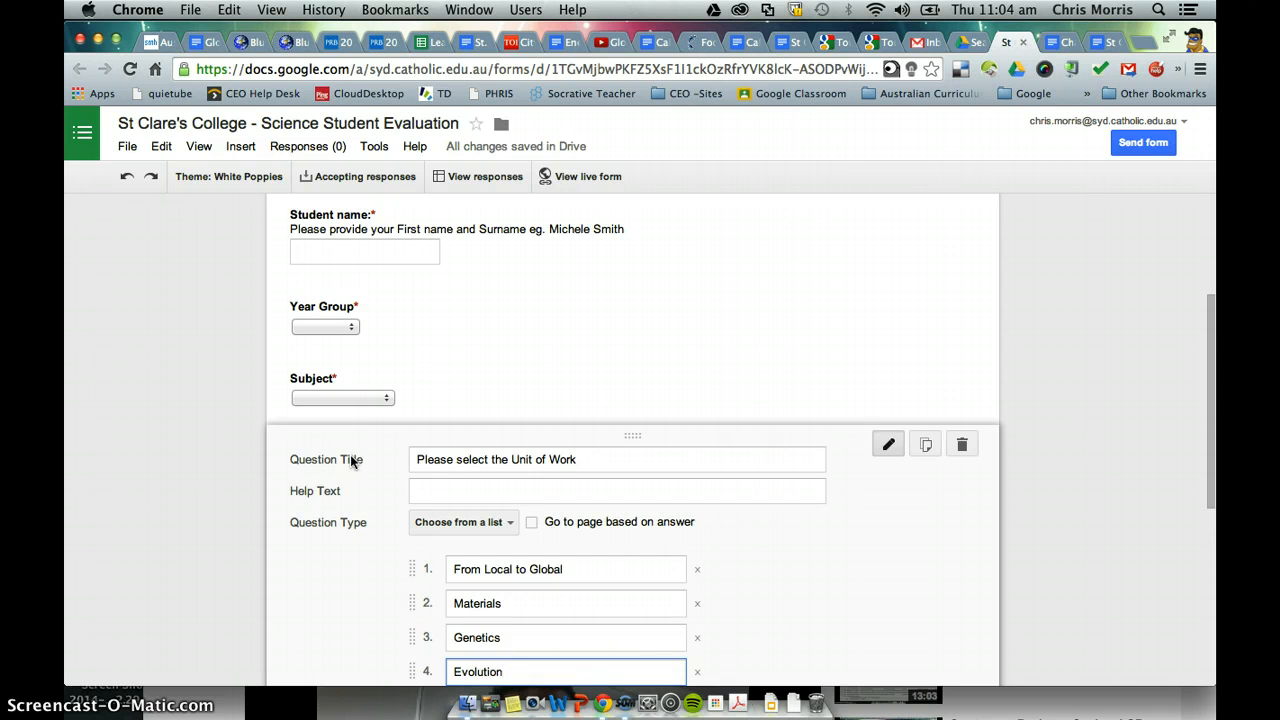
Enter "Motion" as the fifth option of the Unit of Work list
key(Tab)
scroll(486, 417, down, 2)
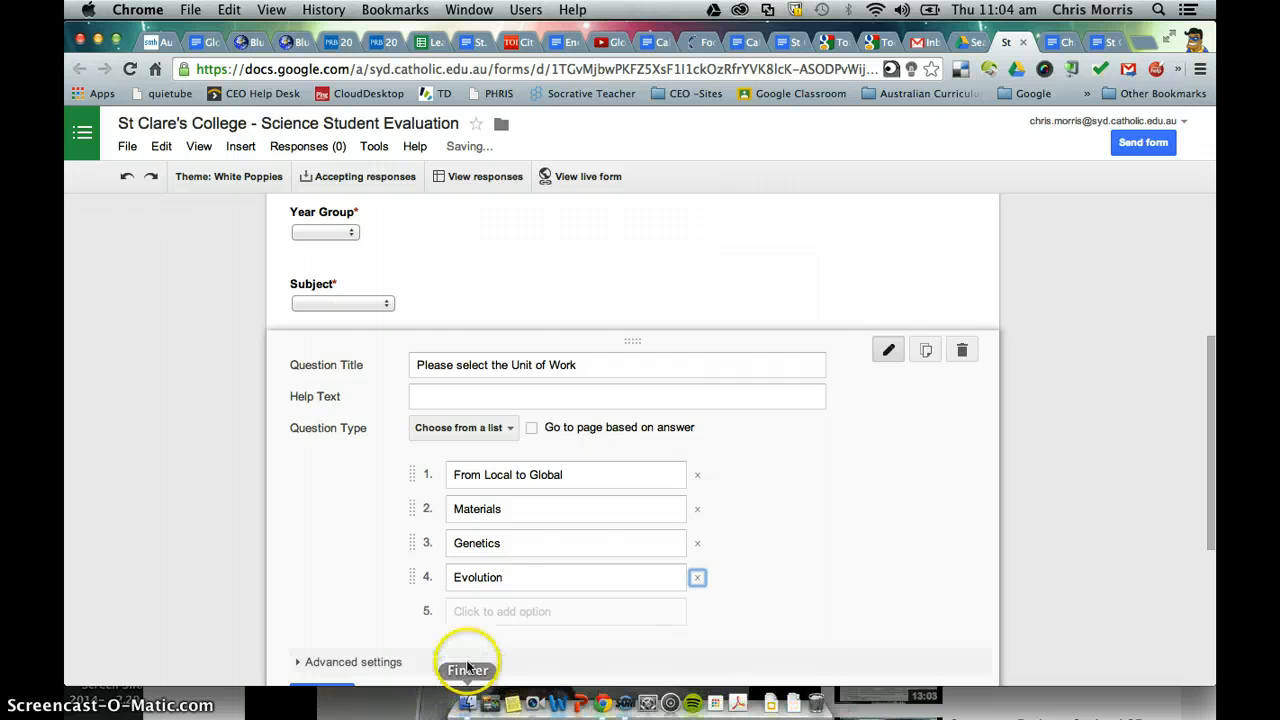
click(499, 611)
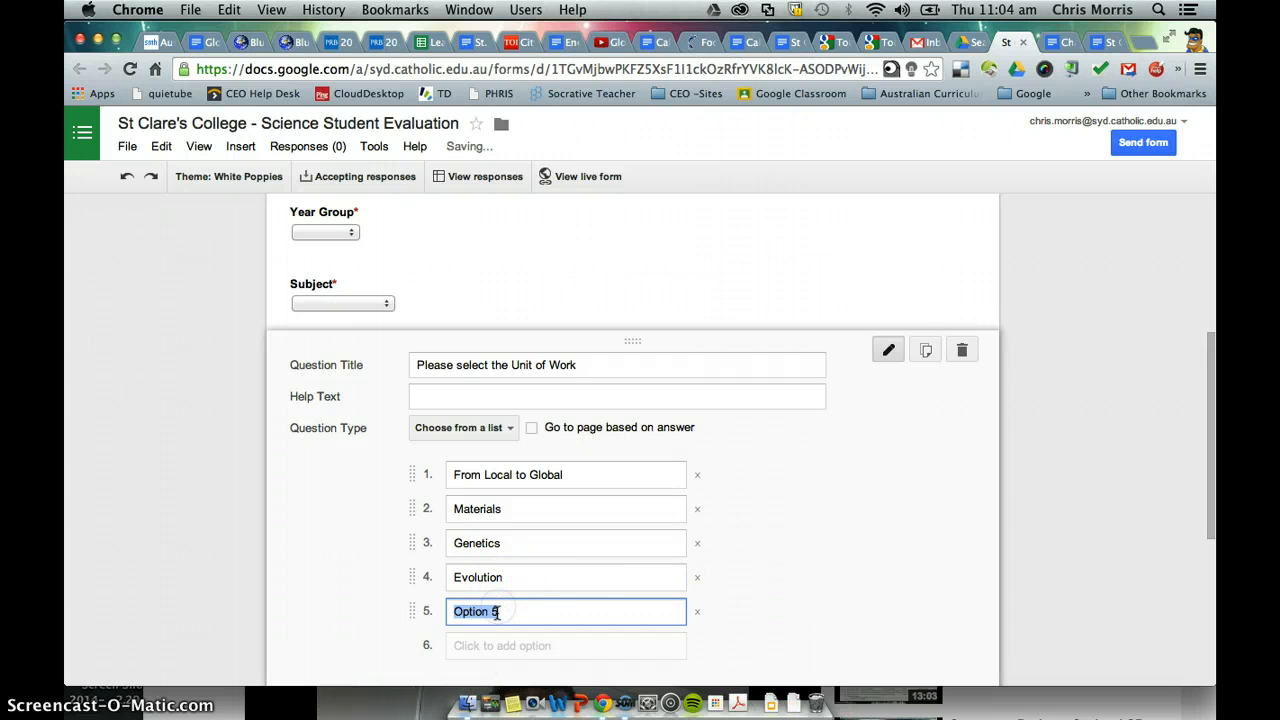
text(Motio)
key(Return)
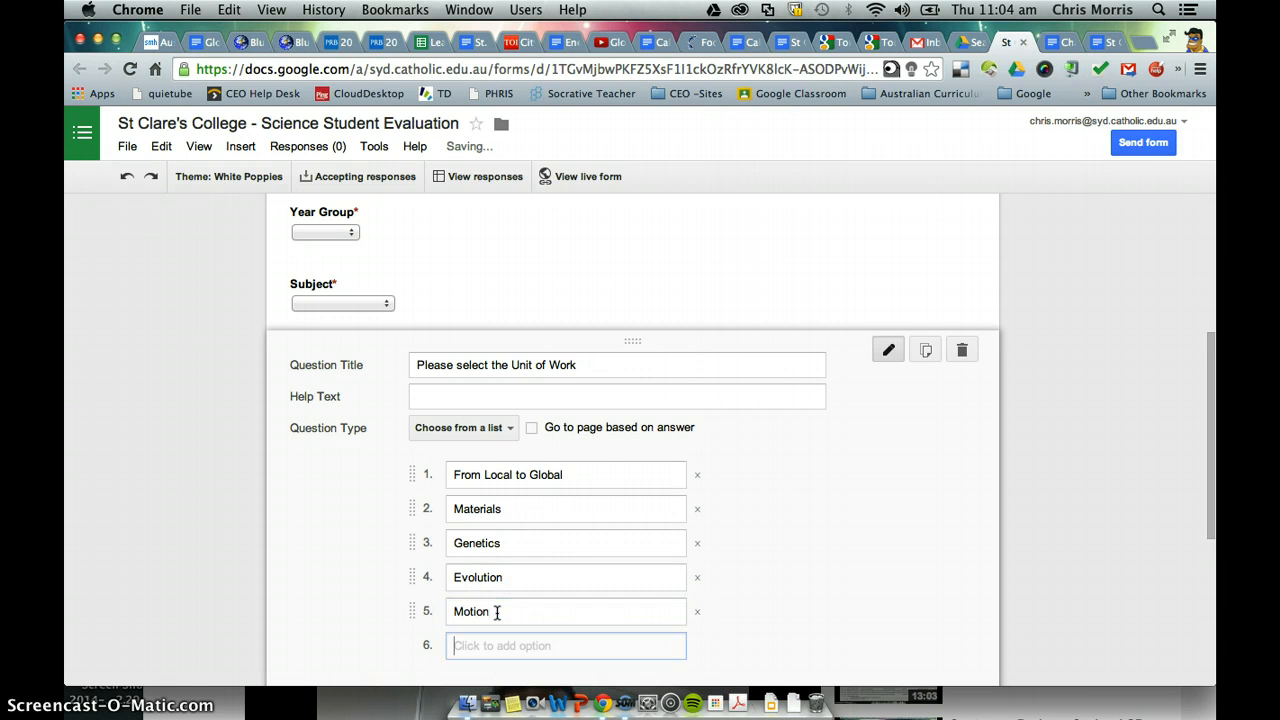
Make the Unit of Work question required and finish editing it
scroll(560, 590, down, 4)
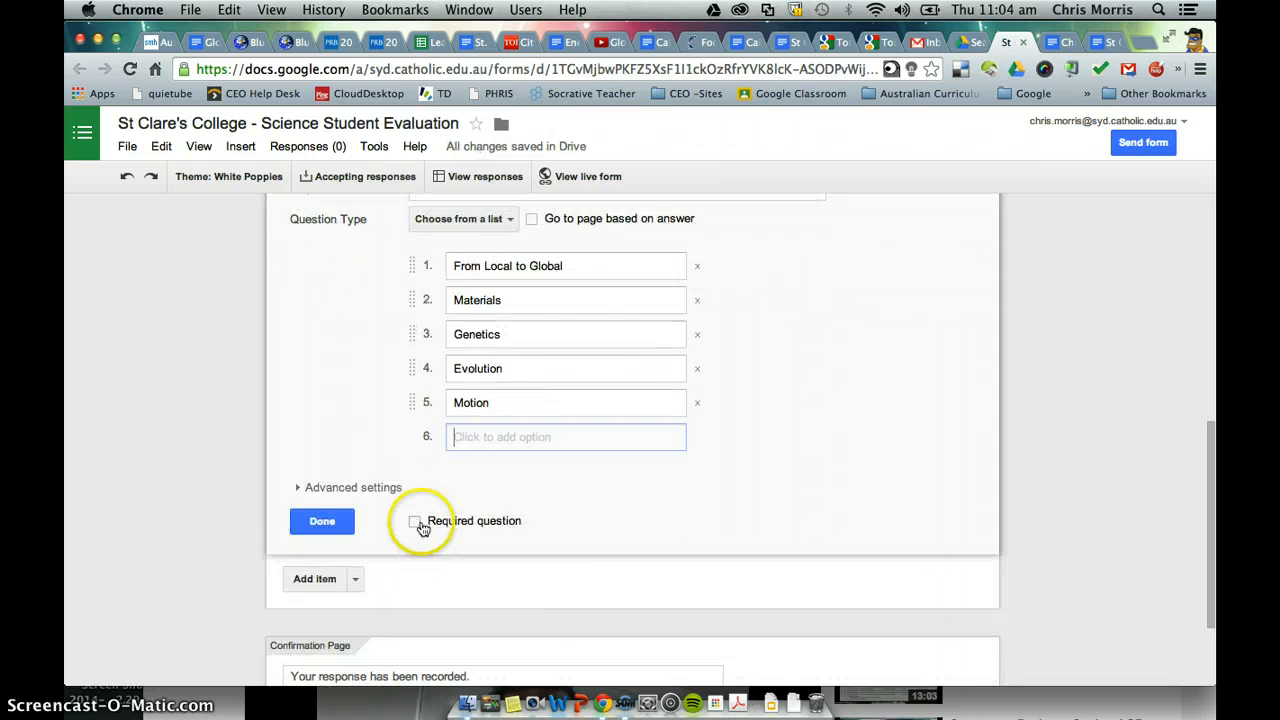
click(414, 520)
click(322, 521)
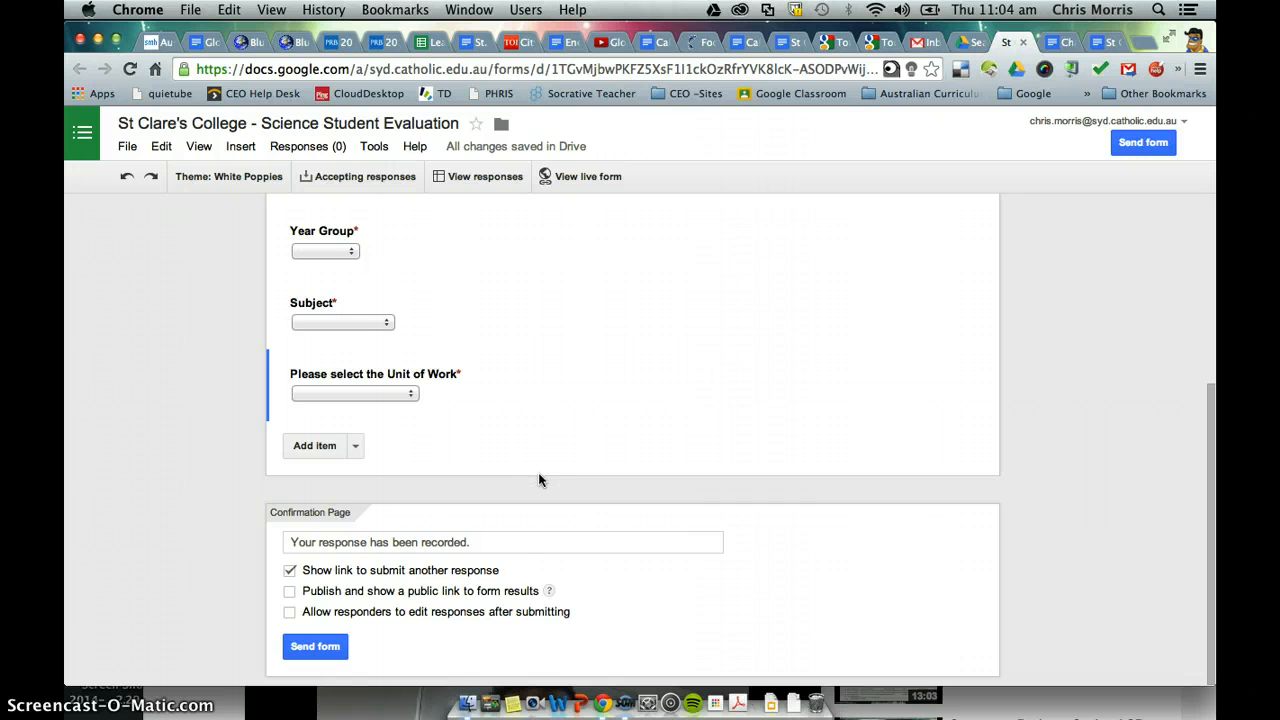
click(494, 532)
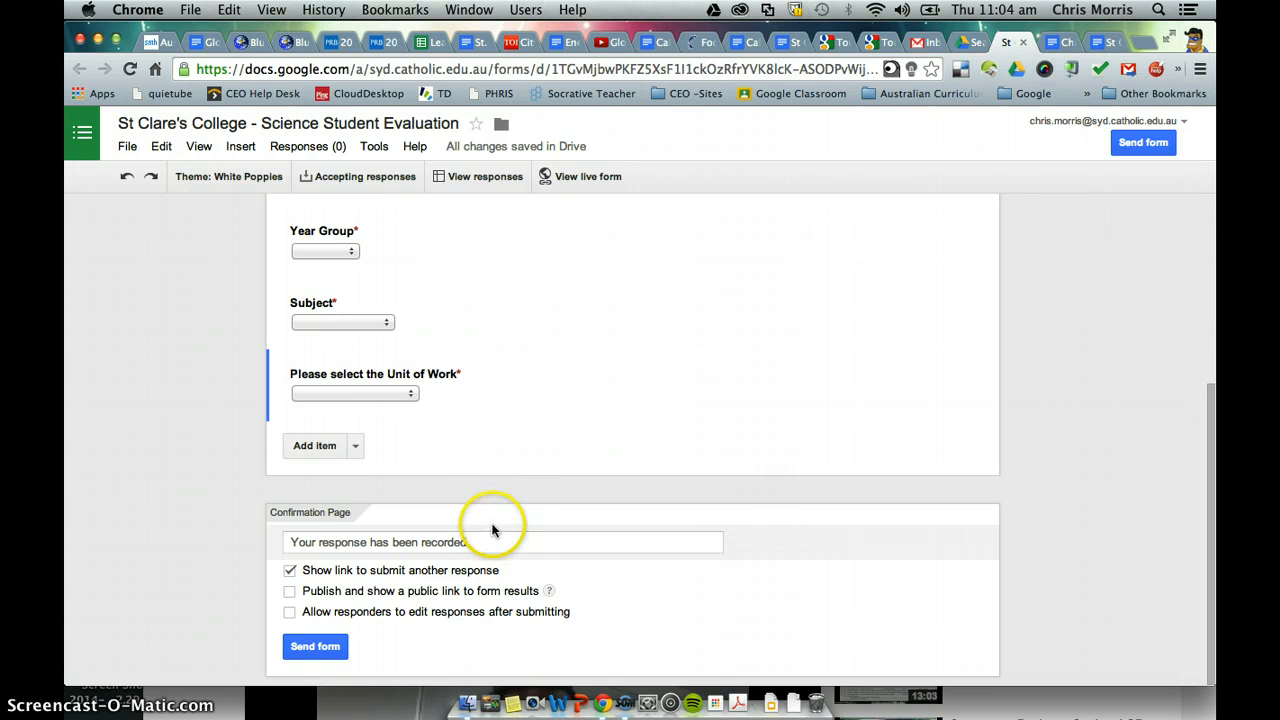
Add a Scale question titled "Evaluate the unit of work by selecting the appropriate number on the scale in relation to each statement."
click(356, 449)
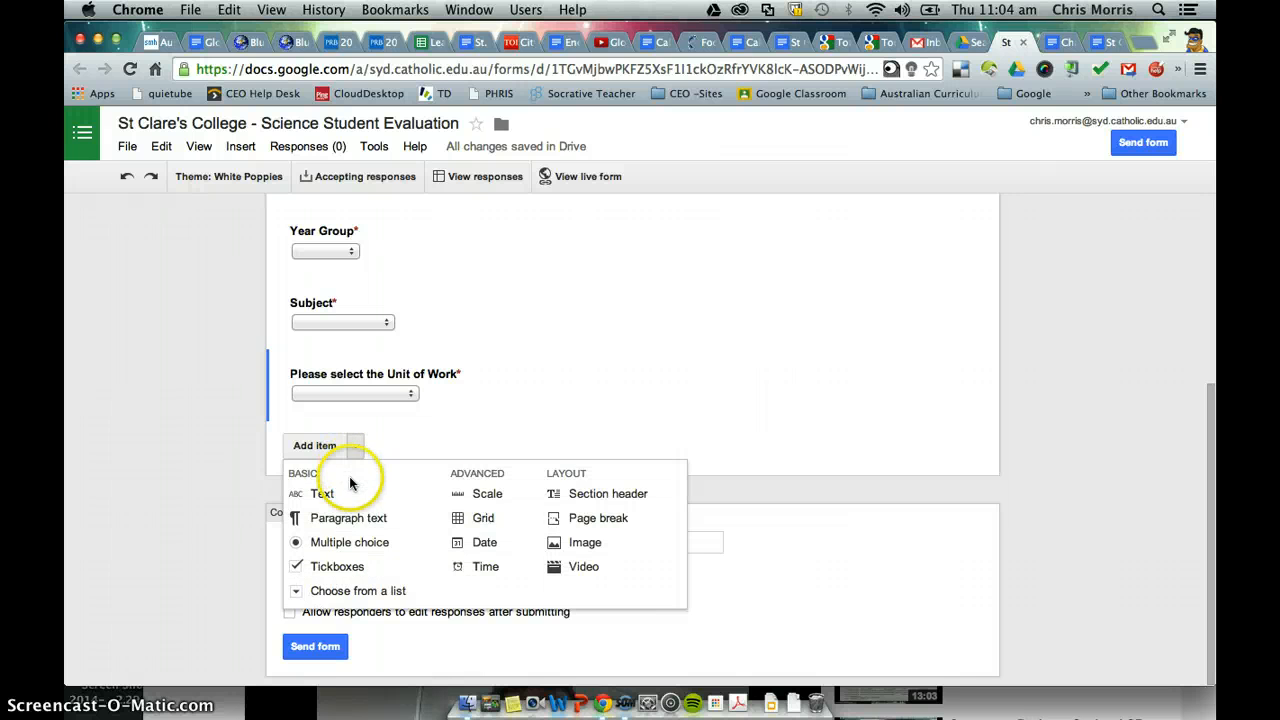
click(472, 496)
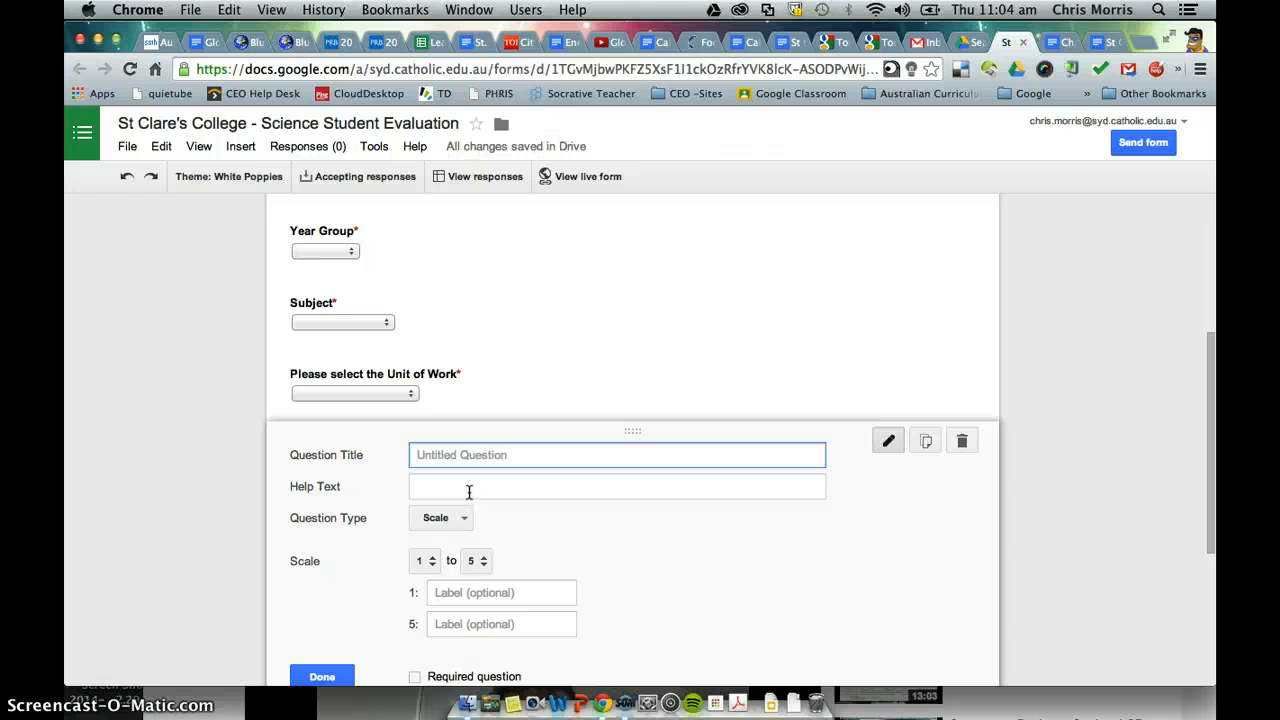
text(Evaluate the unir )
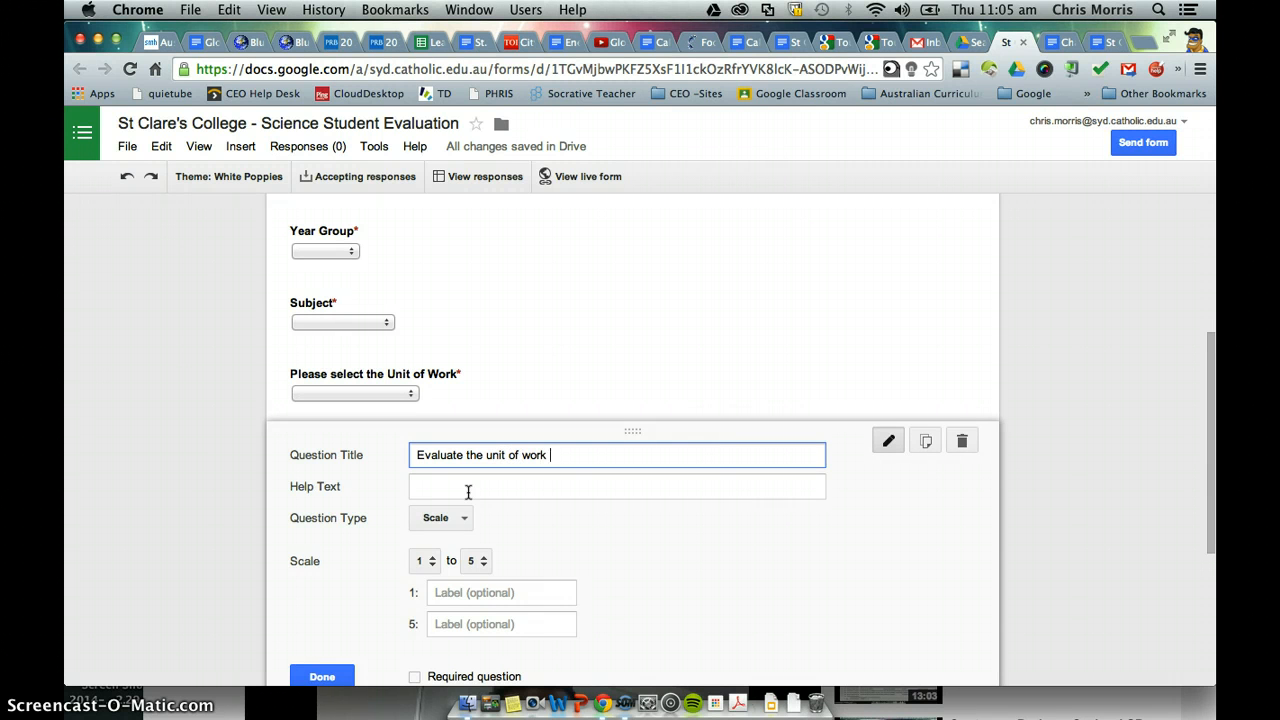
text(of work by selecting the approproate)
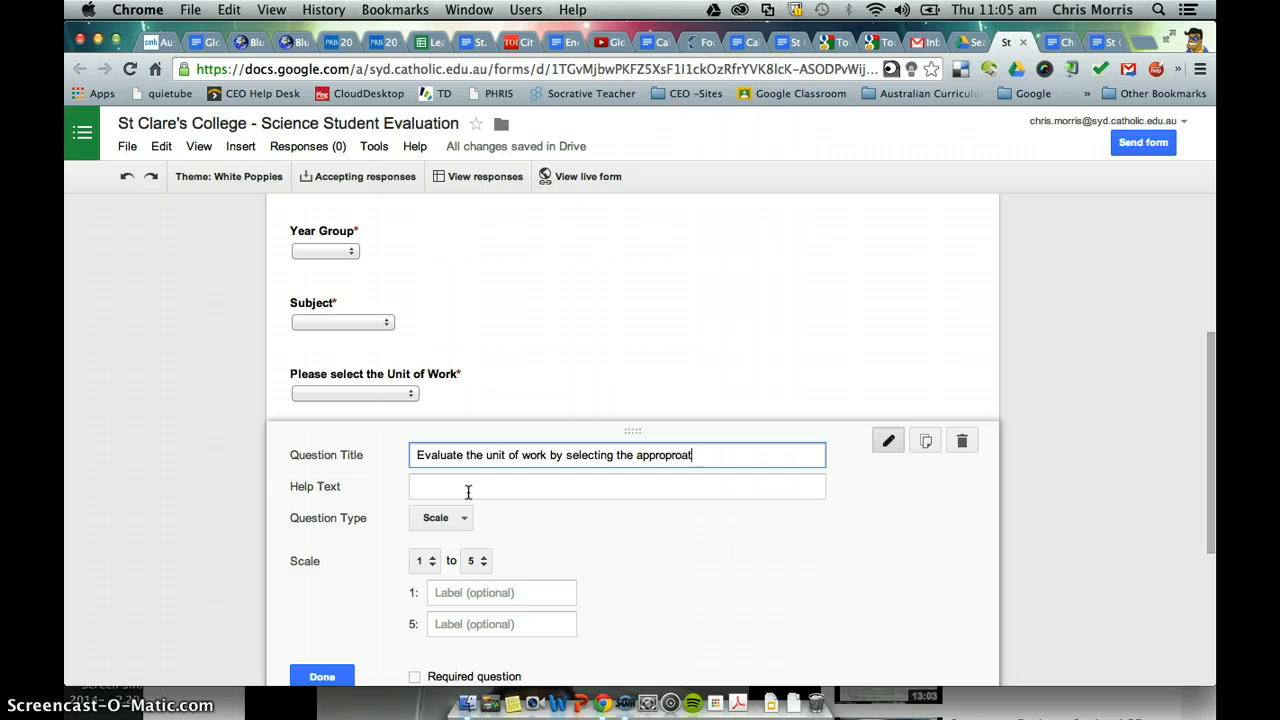
key(BackSpace)
key(BackSpace)
text(number of the)
key(BackSpace)
key(BackSpace)
key(BackSpace)
key(BackSpace)
key(BackSpace)
text(n)
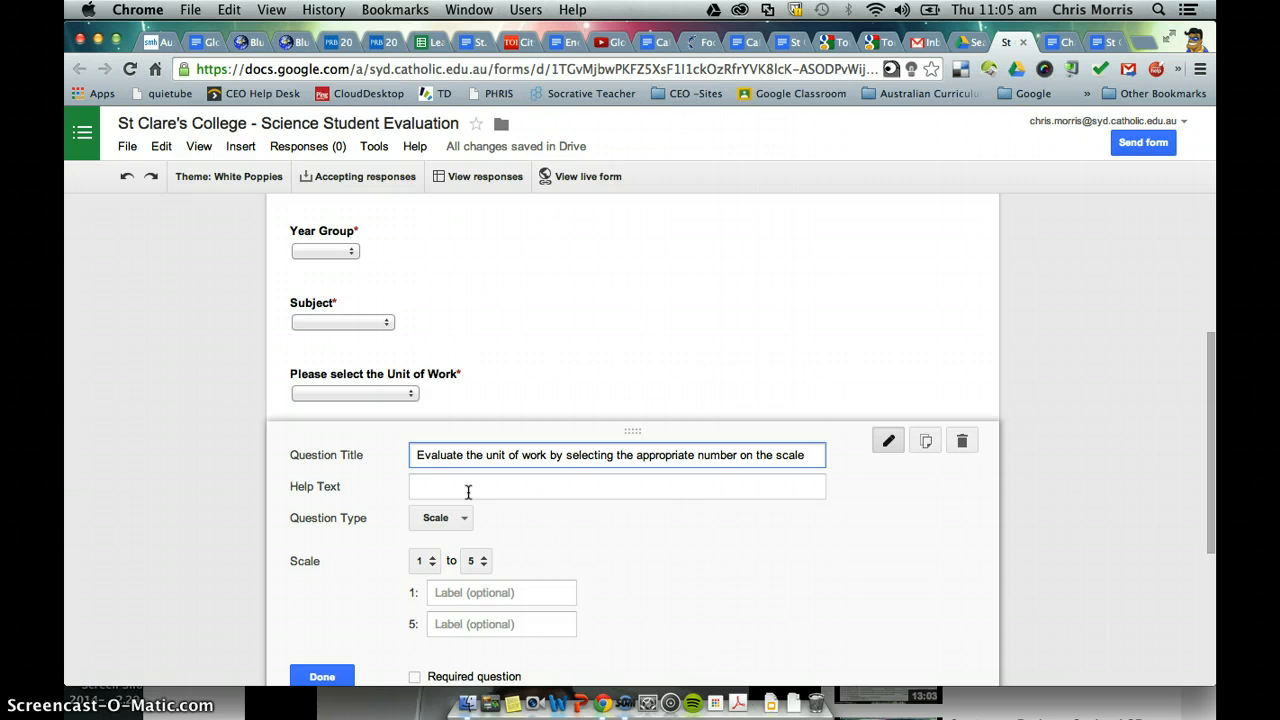
text(the scale in)
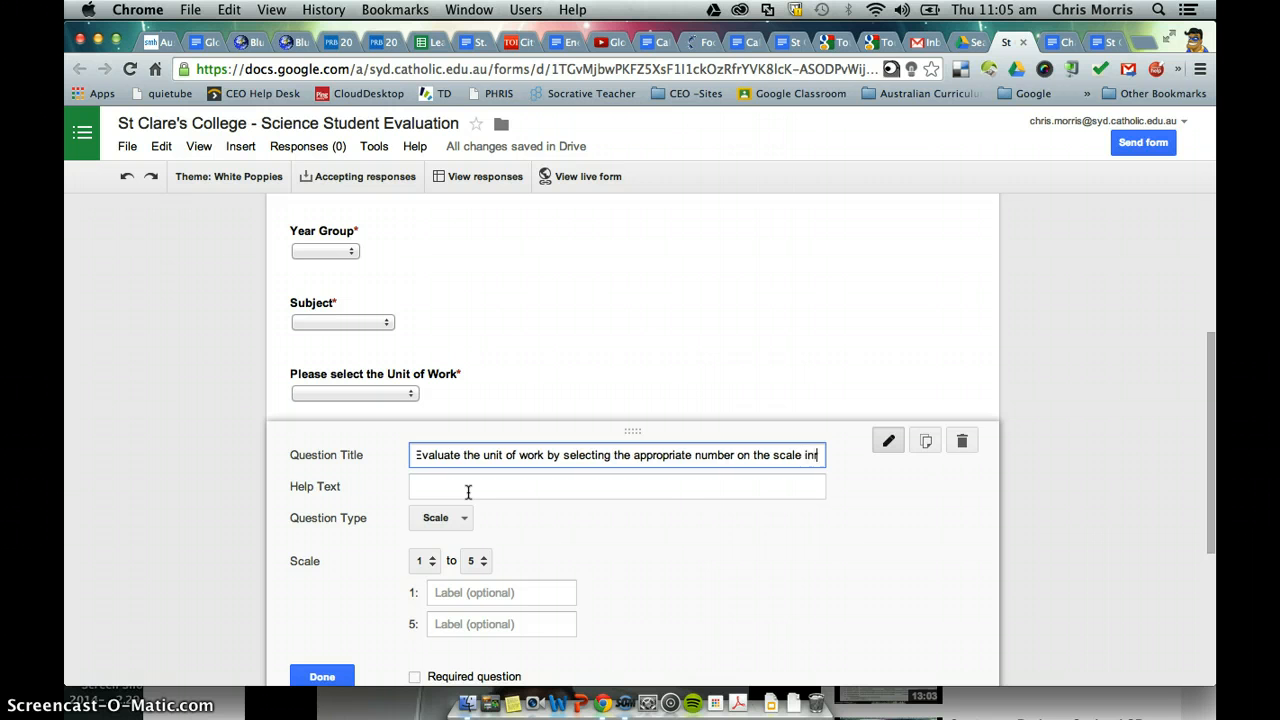
text( relation to erach)
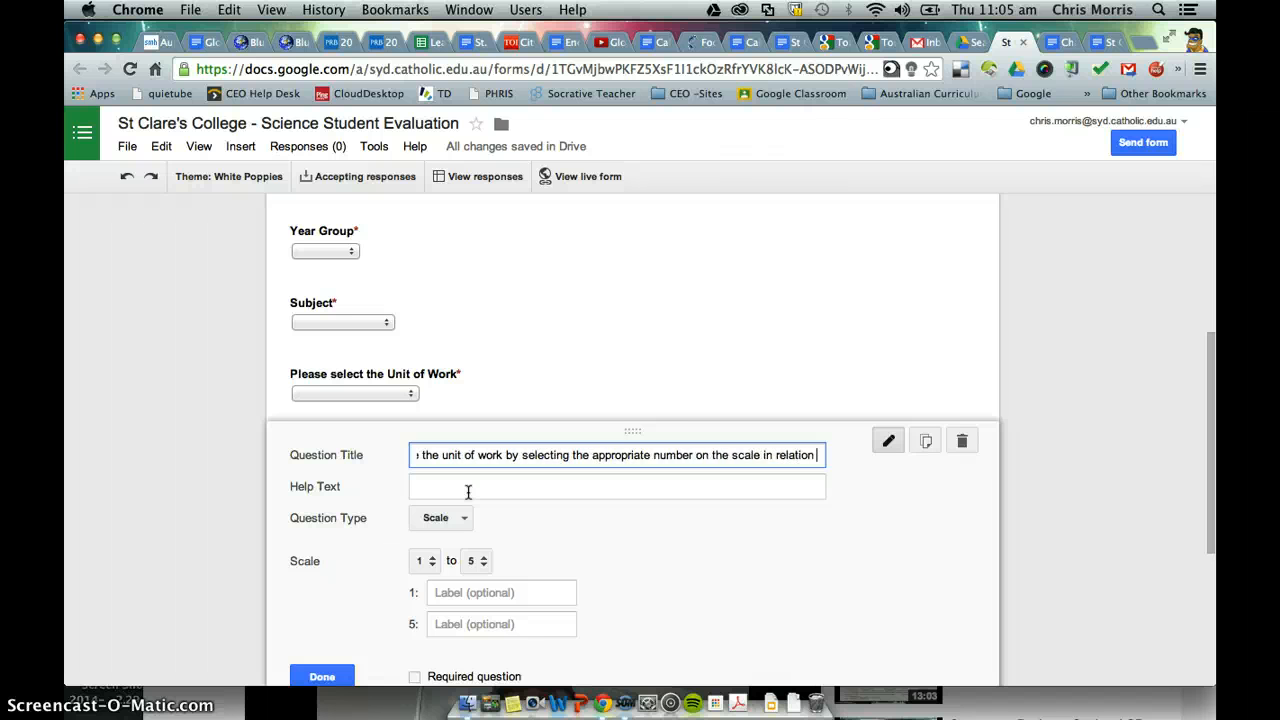
key(BackSpace)
key(BackSpace)
key(BackSpace)
key(BackSpace)
key(BackSpace)
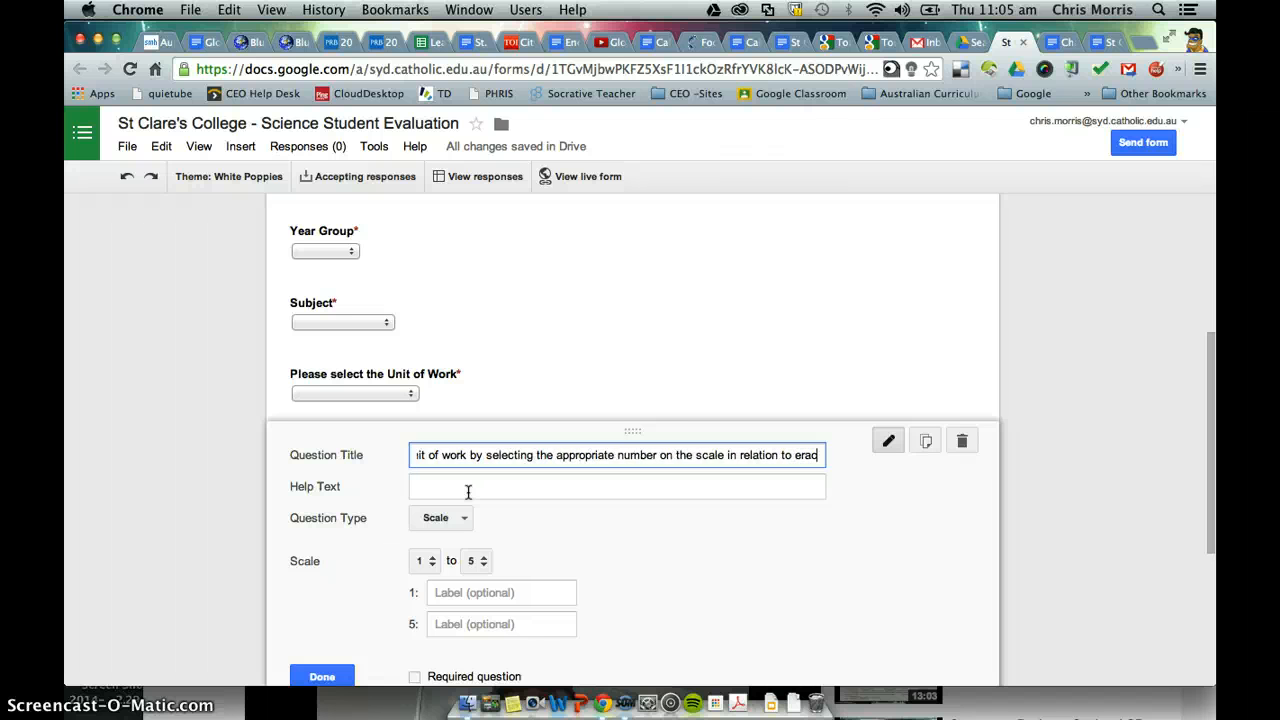
text(ach statement.)
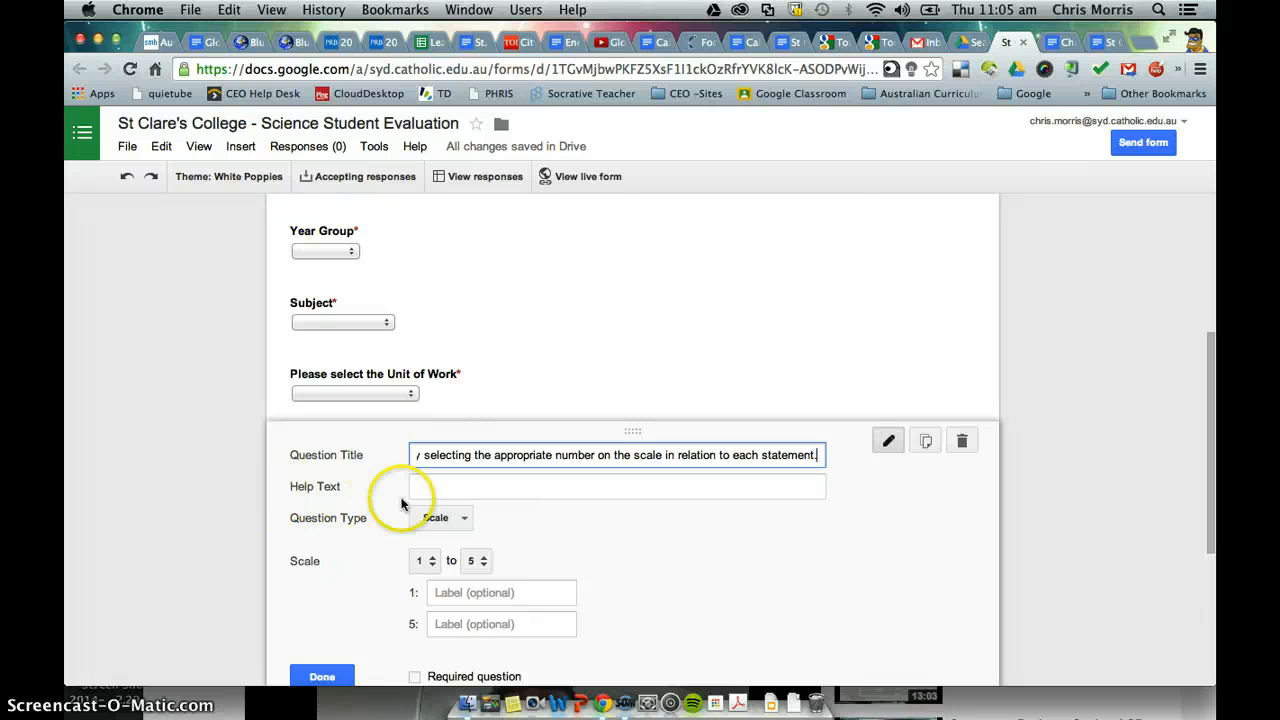
Enter "Please think carefully about your responses" as the help text of the evaluation question
click(418, 488)
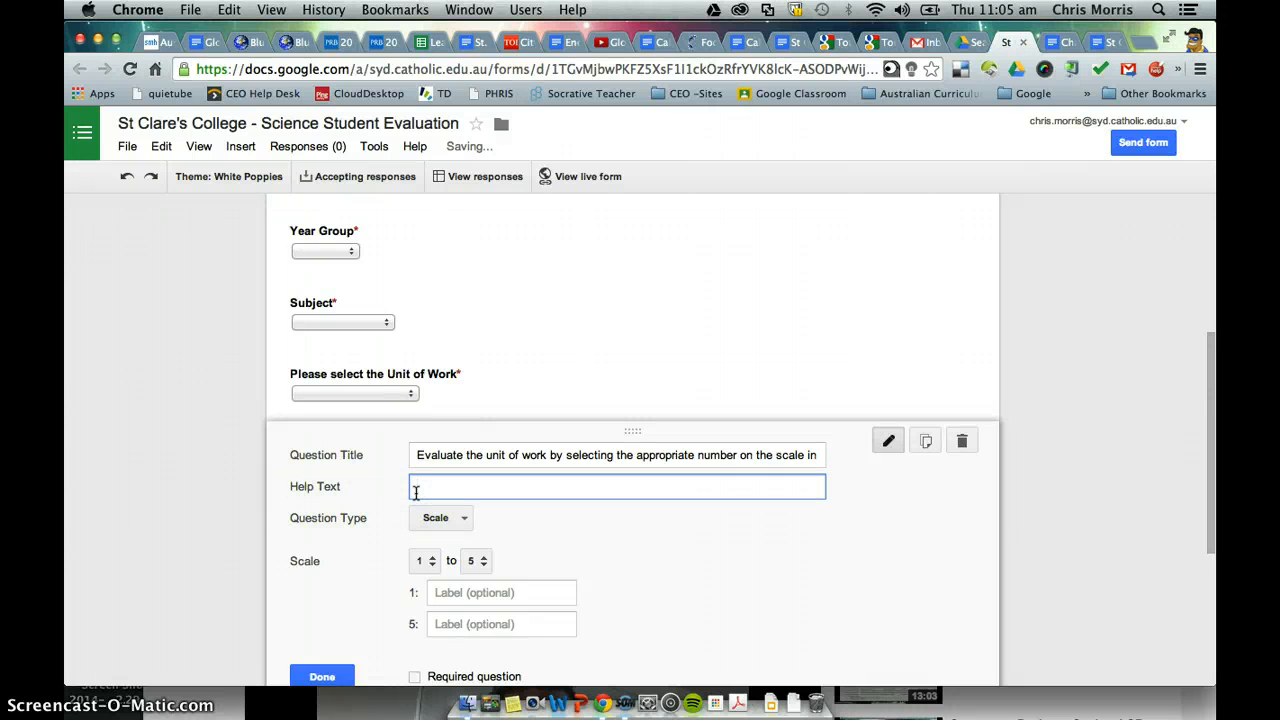
text(POlease)
key(BackSpace)
key(BackSpace)
key(BackSpace)
key(BackSpace)
key(BackSpace)
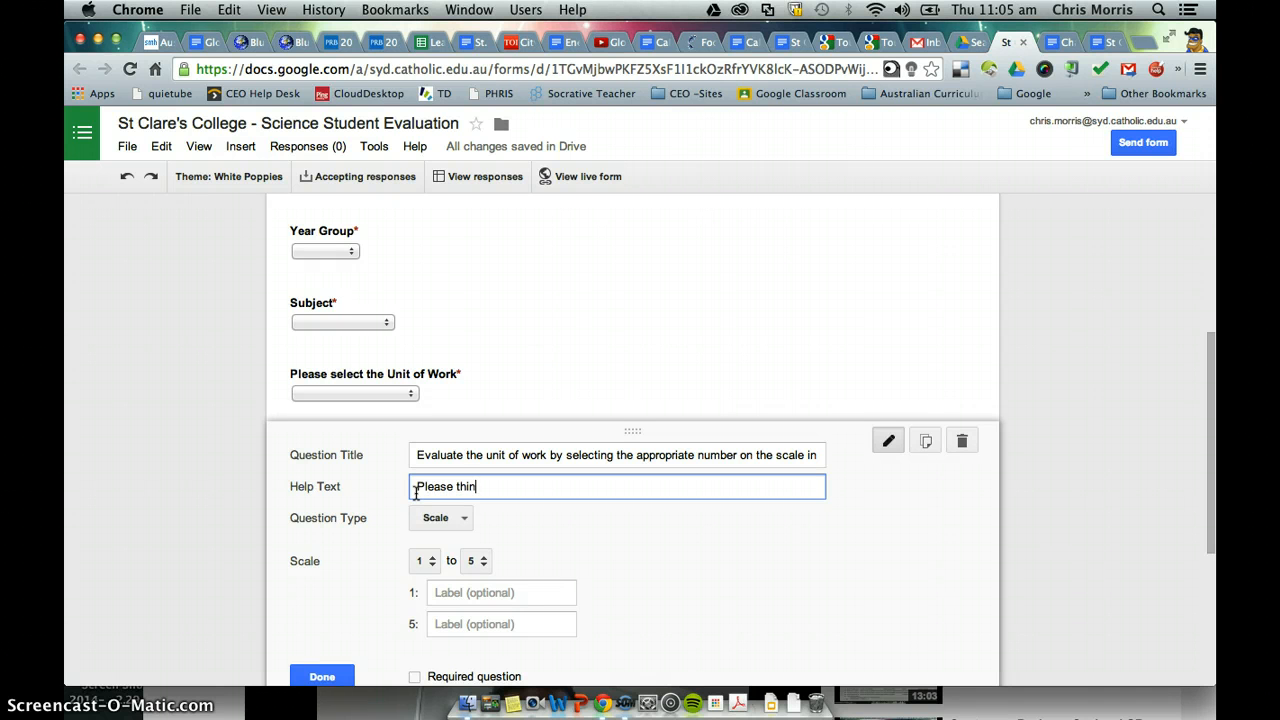
text(care)
text(fully ablut )
text(out you)
text(r responses)
Label value 1 of the evaluation question's scale "Strongly Agree"
scroll(343, 490, down, 5)
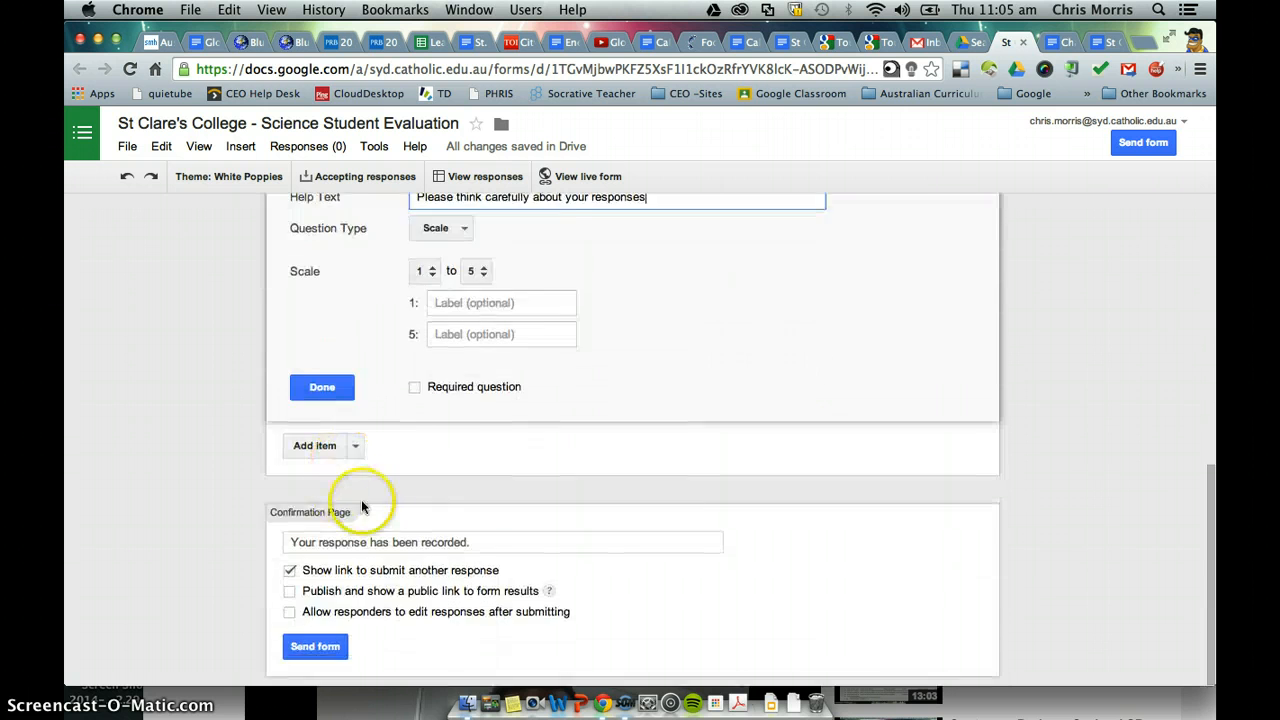
scroll(362, 507, up, 1)
click(484, 340)
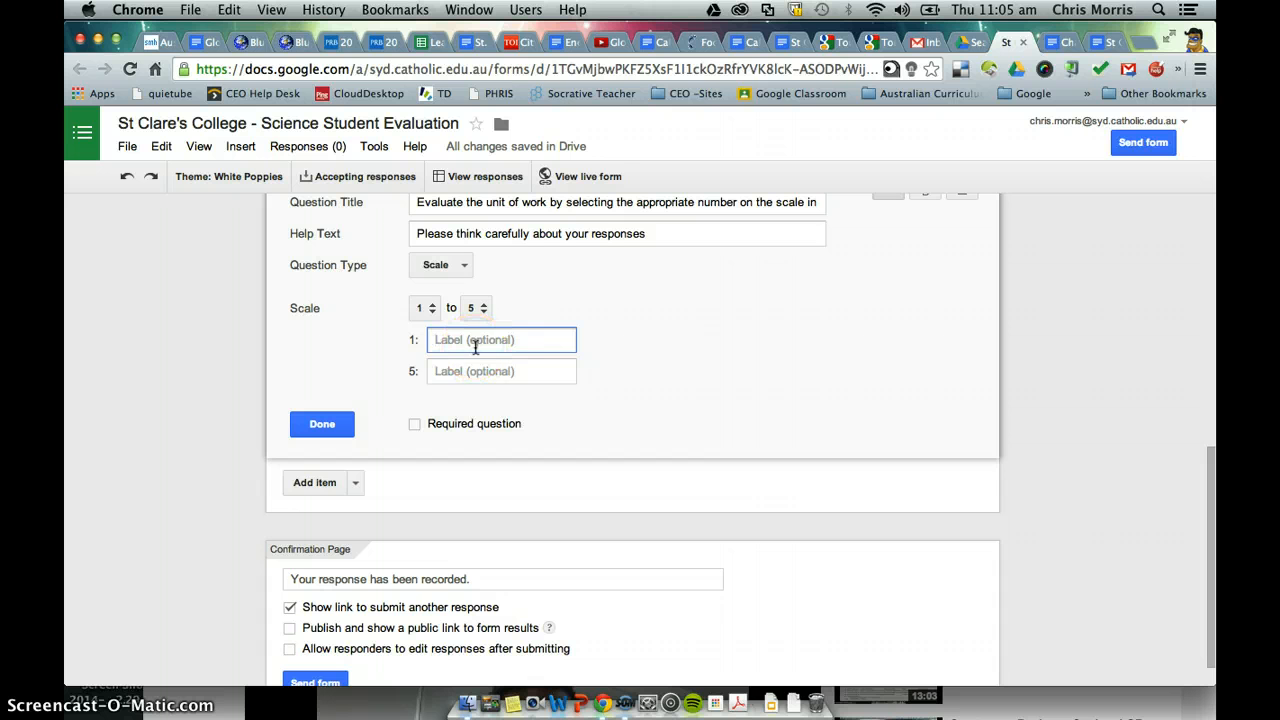
click(475, 347)
text(Strongly Agree)
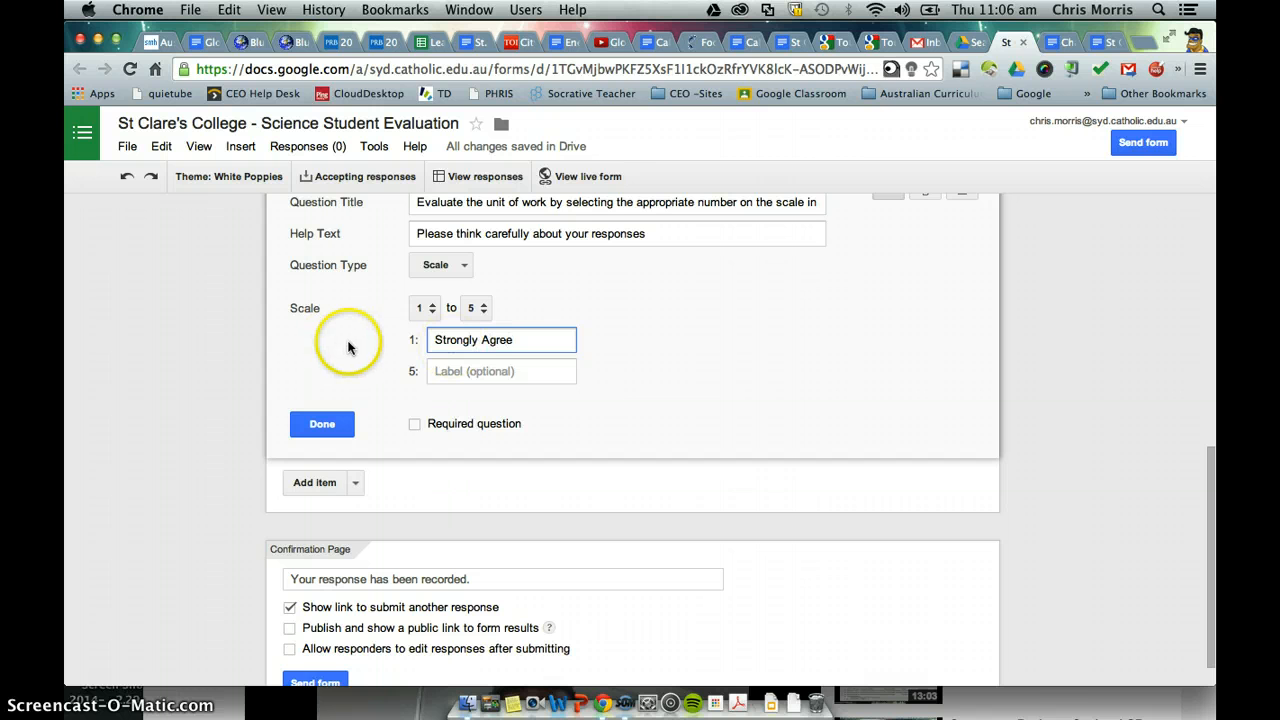
scroll(364, 343, up, 1)
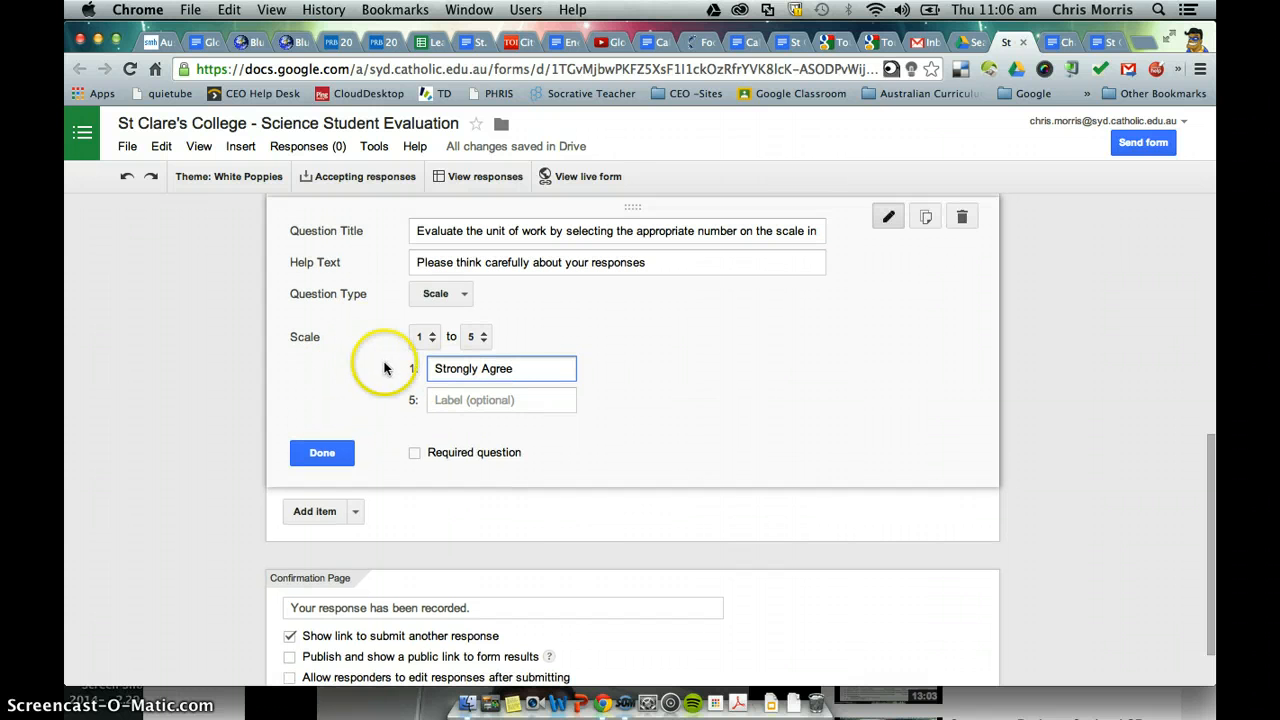
click(432, 400)
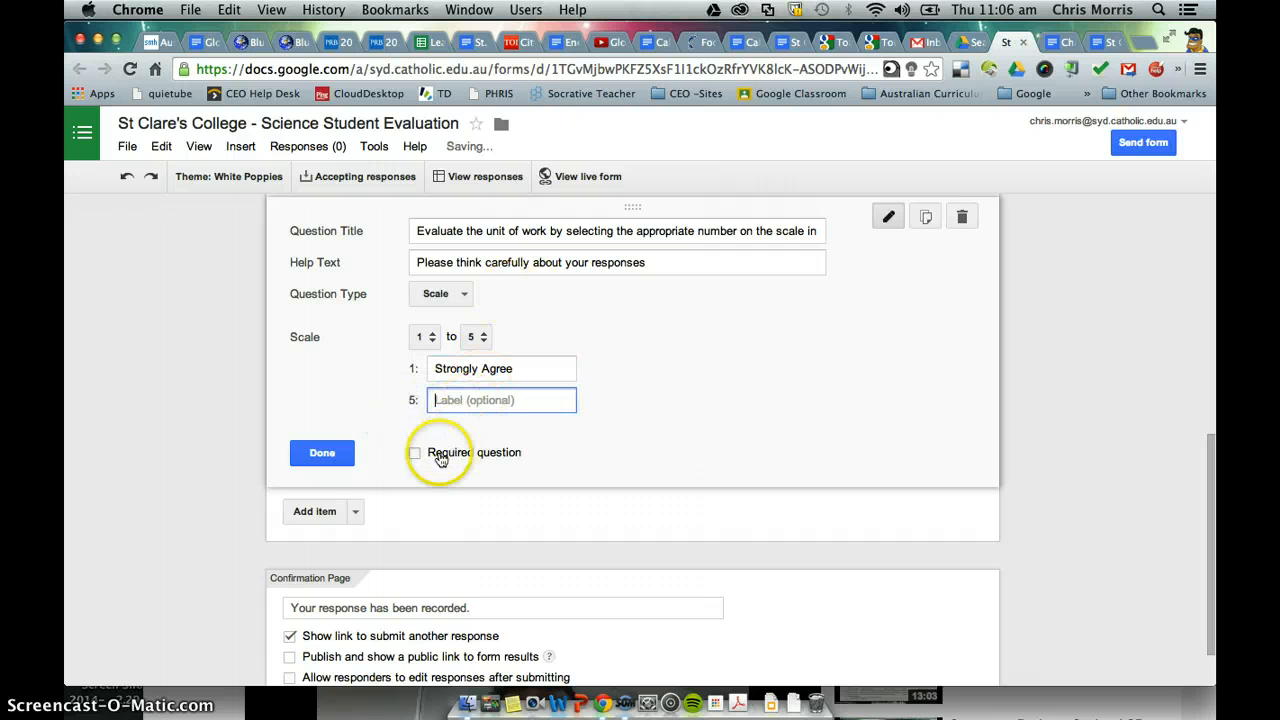
click(464, 293)
click(466, 305)
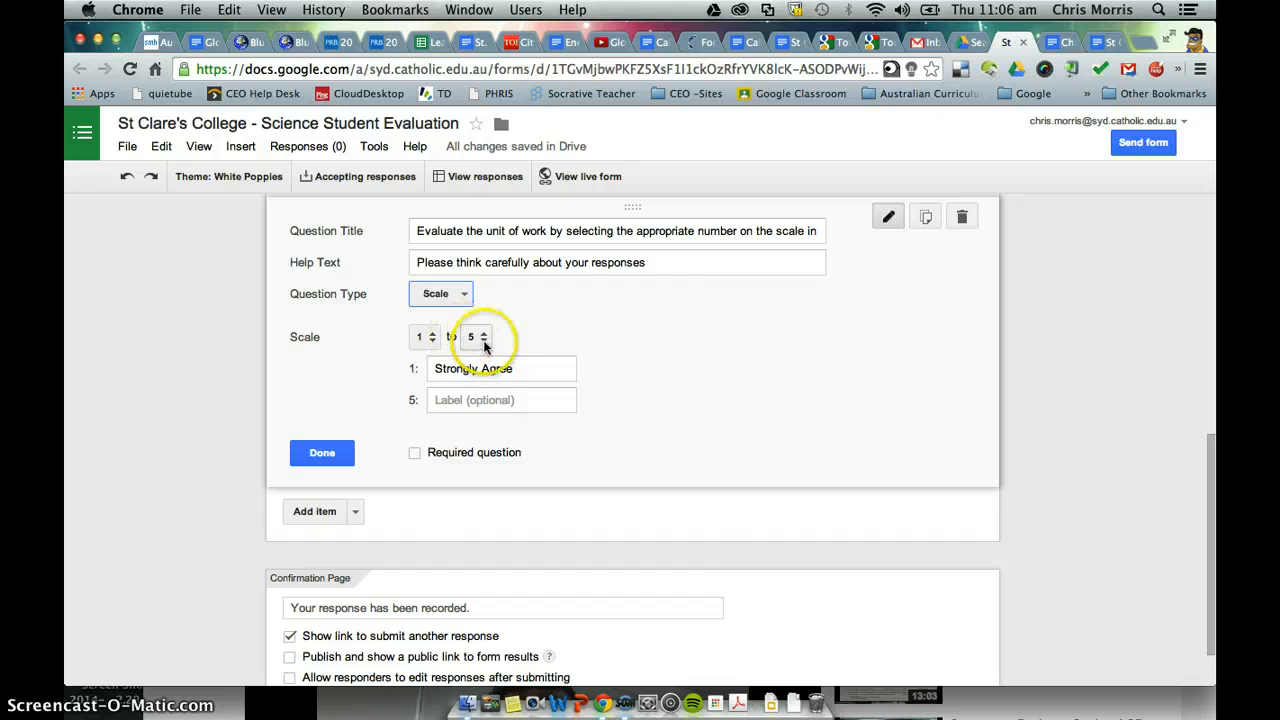
click(482, 340)
click(484, 344)
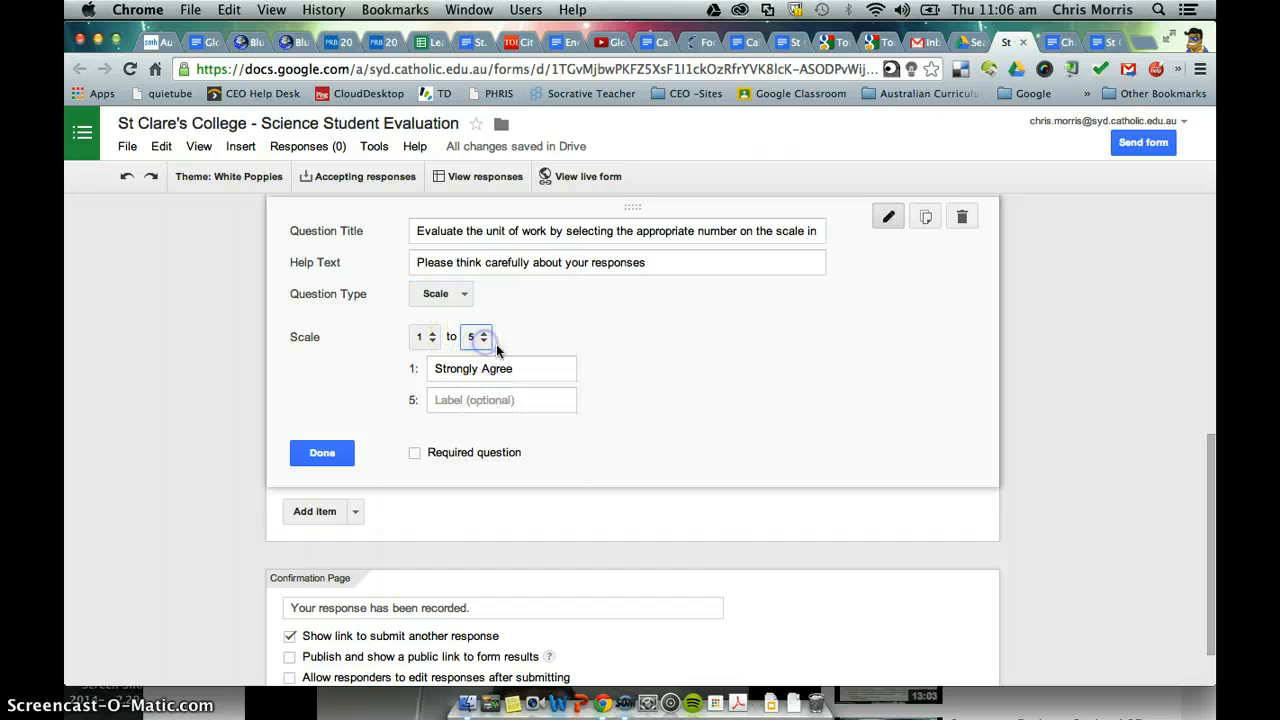
click(478, 399)
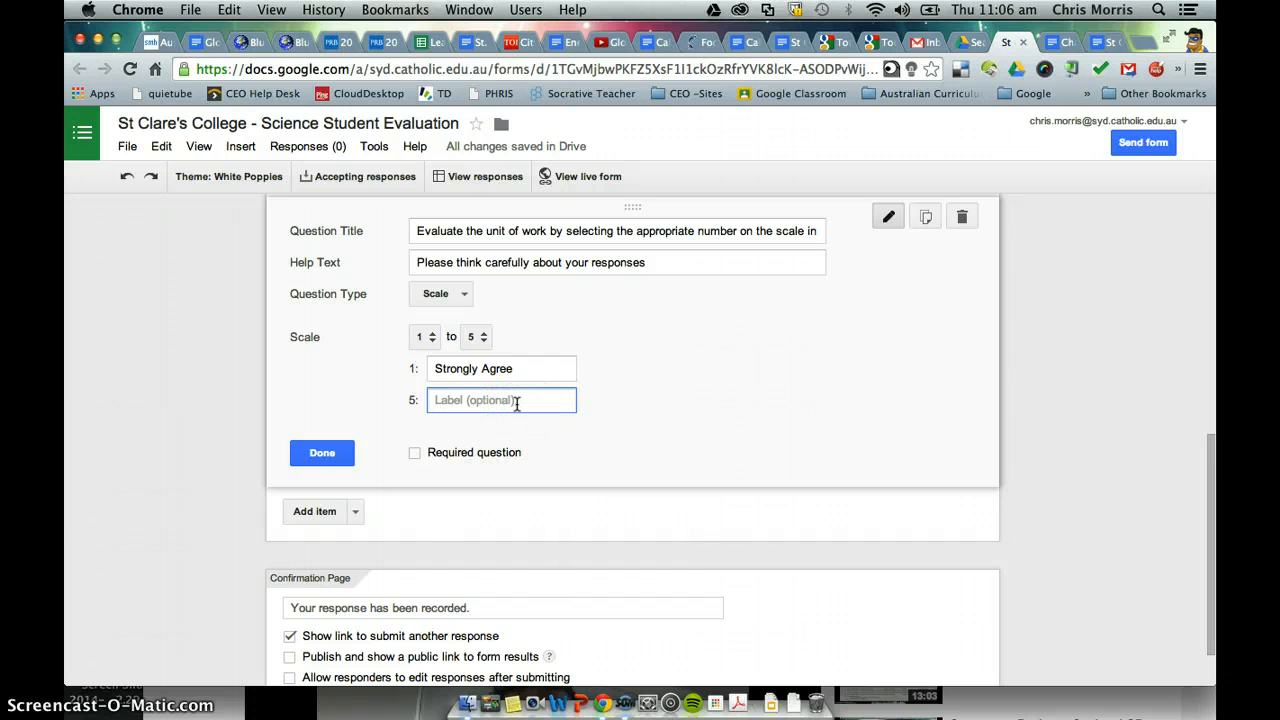
Change the evaluation question's type to Multiple choice and enter "Strongly Agree" as its first option
click(464, 296)
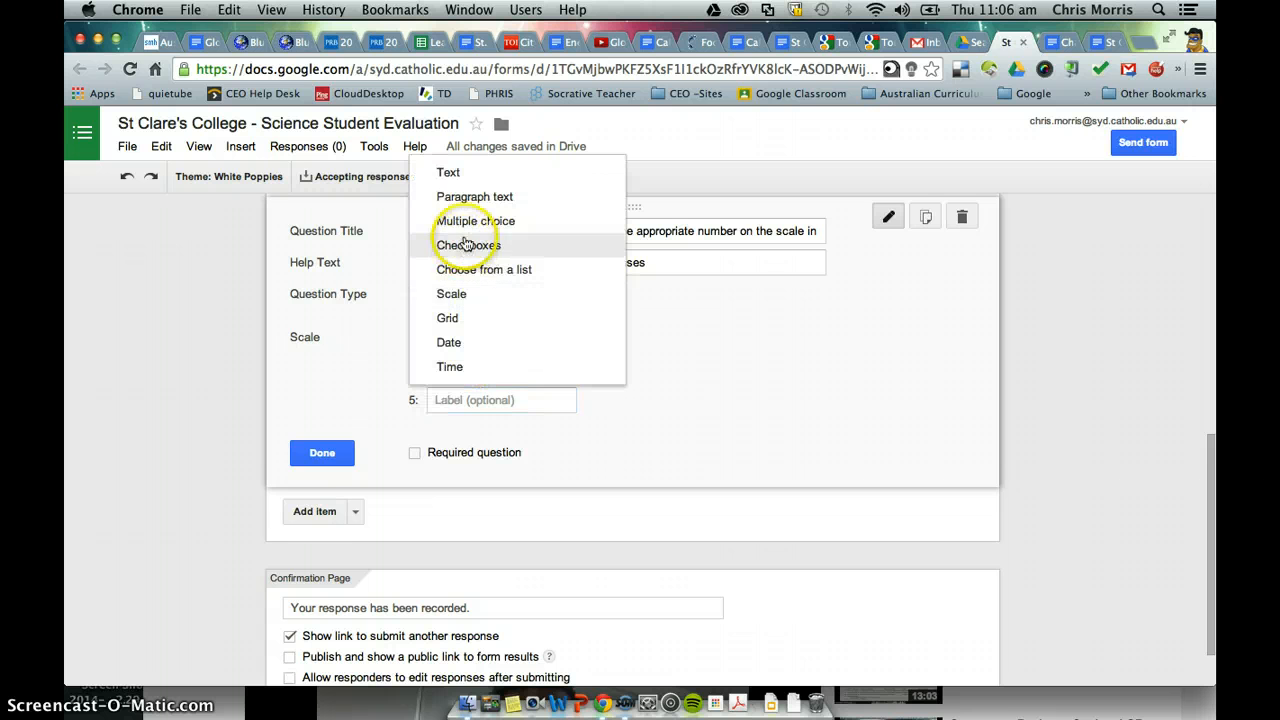
click(458, 221)
click(484, 266)
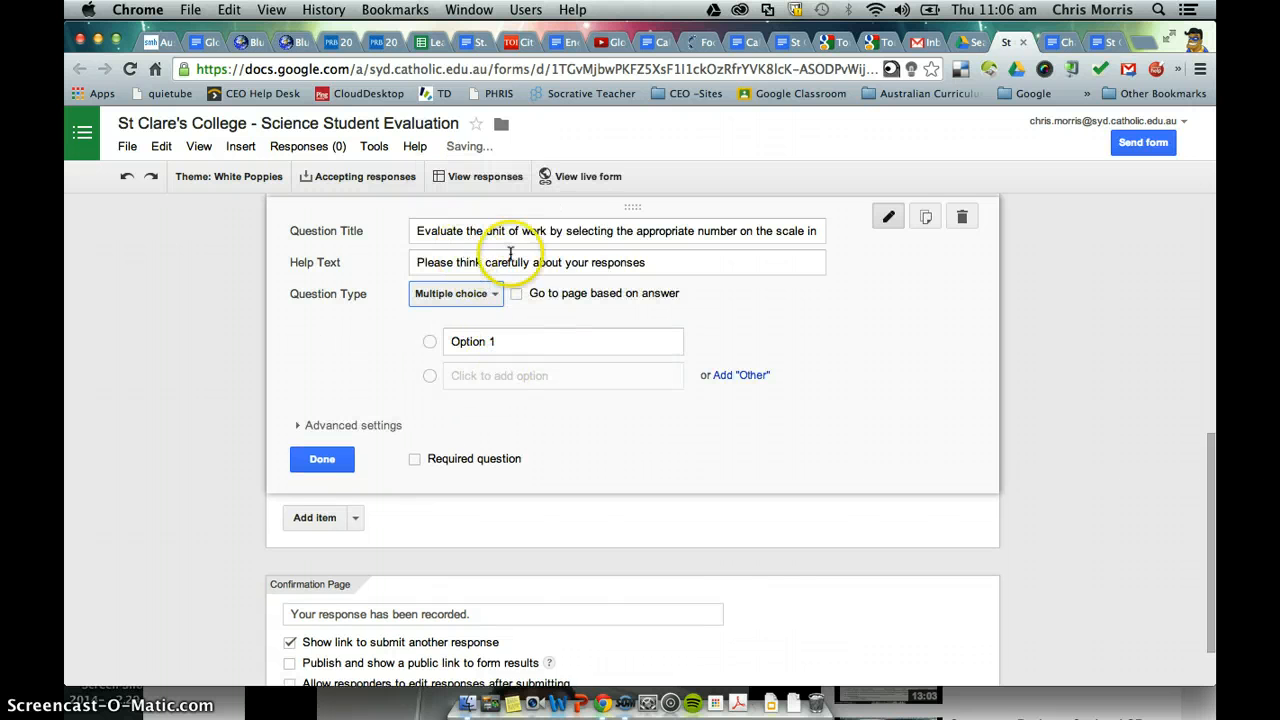
click(506, 336)
triple_click(497, 337)
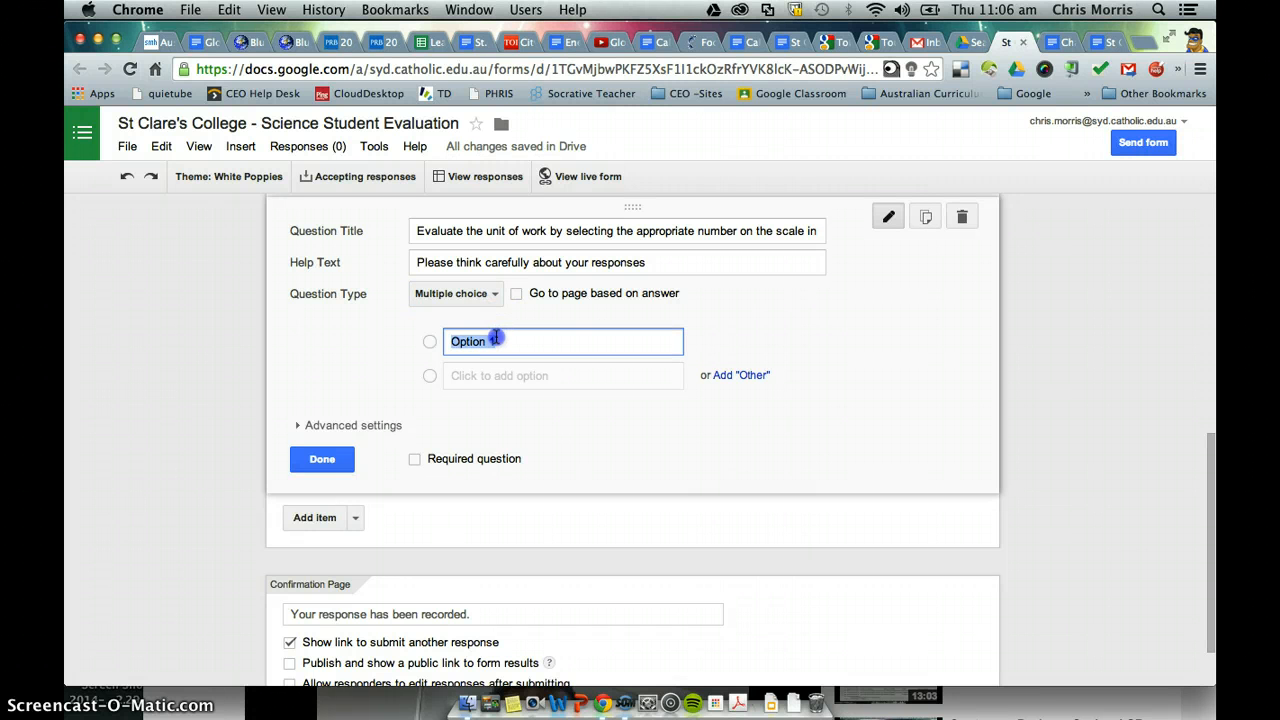
text(Strong)
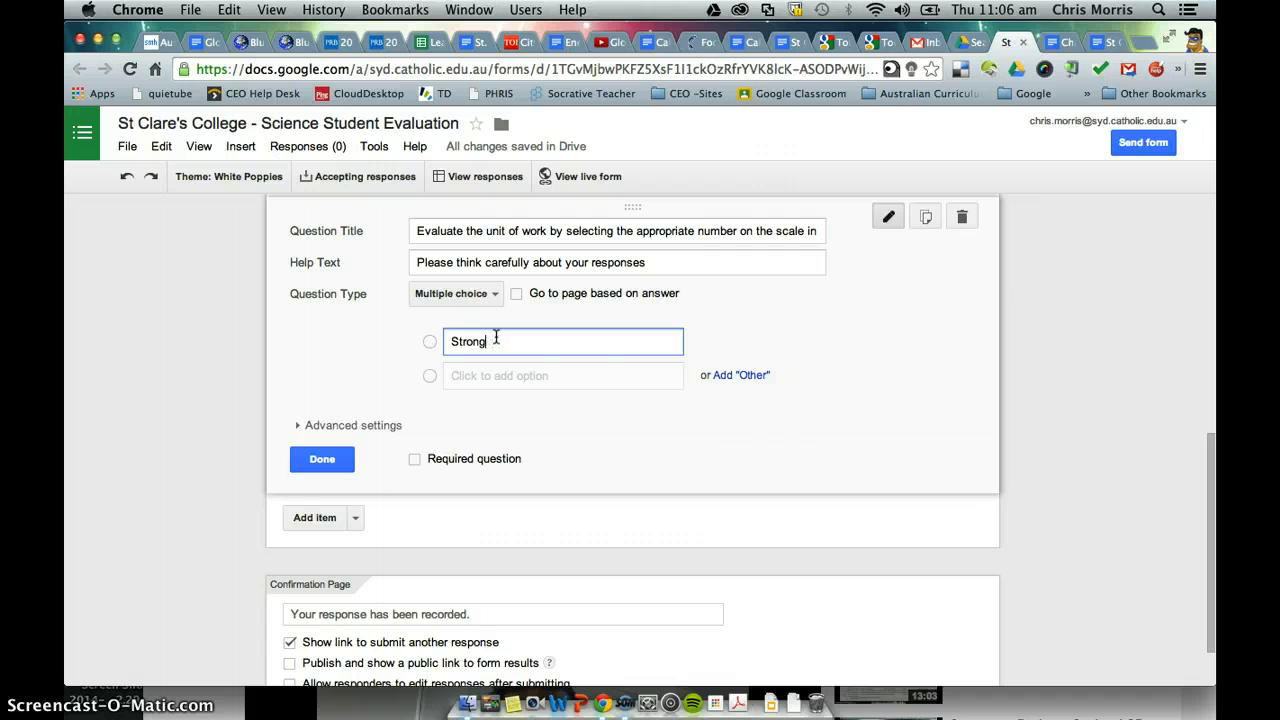
text(kye)
key(Return)
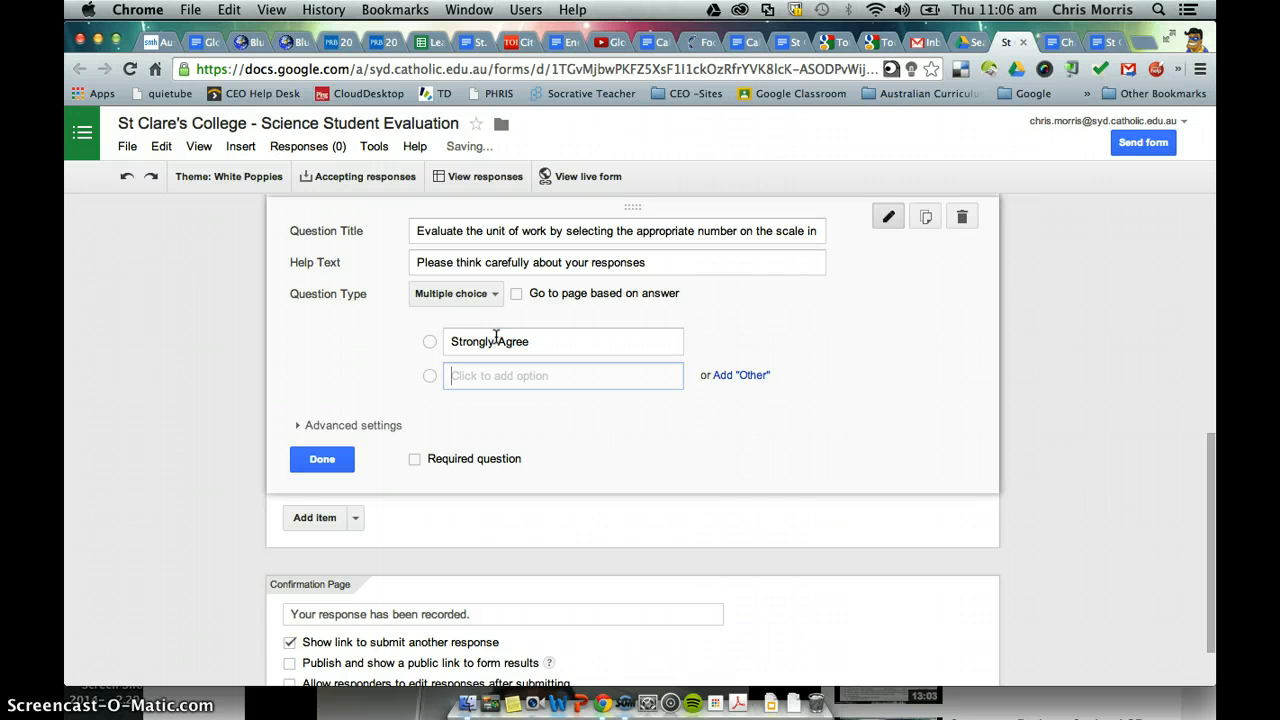
Enter "Agree" and "Disagree" as the second and third options of the evaluation question
text(Agree)
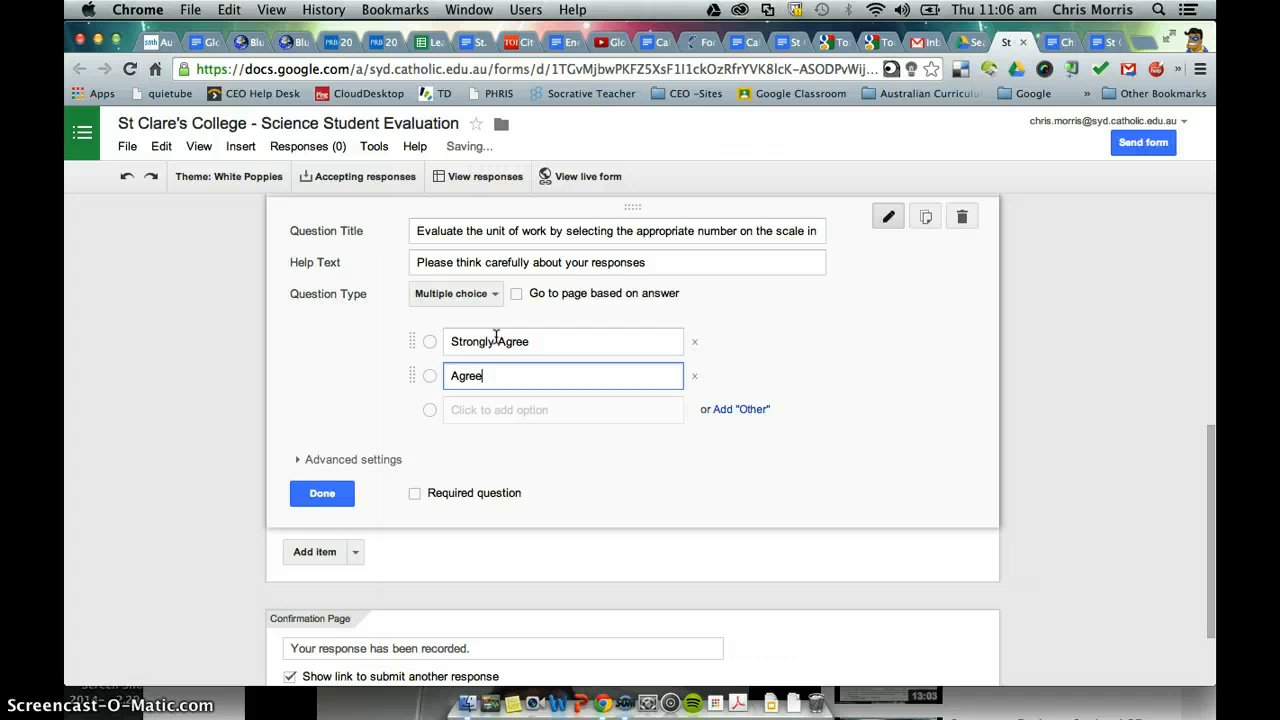
key(Return)
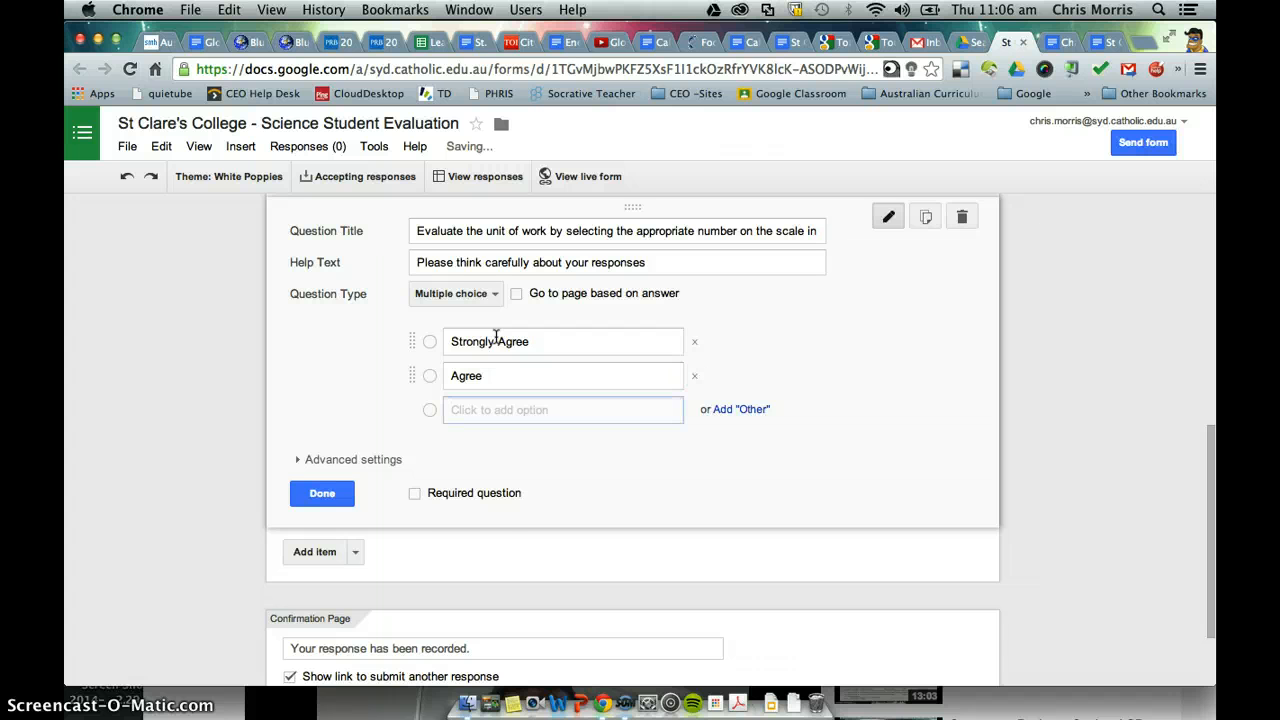
text(S)
key(BackSpace)
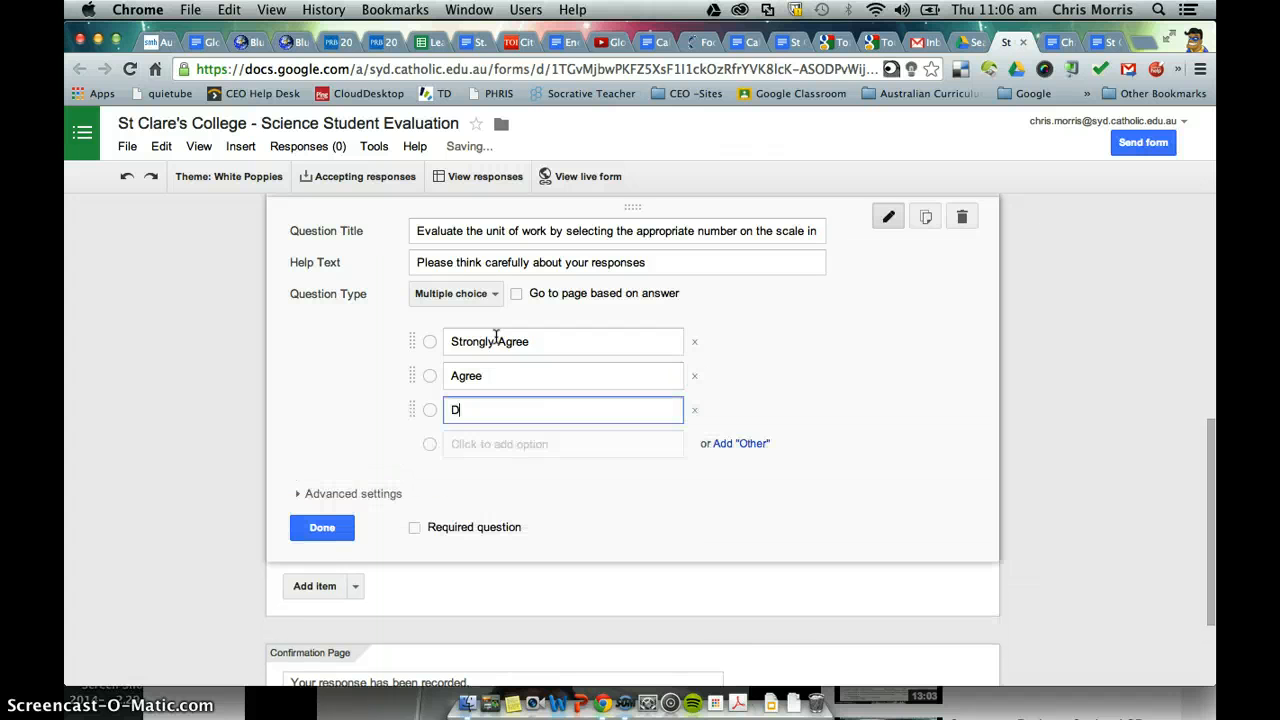
text(Disagree)
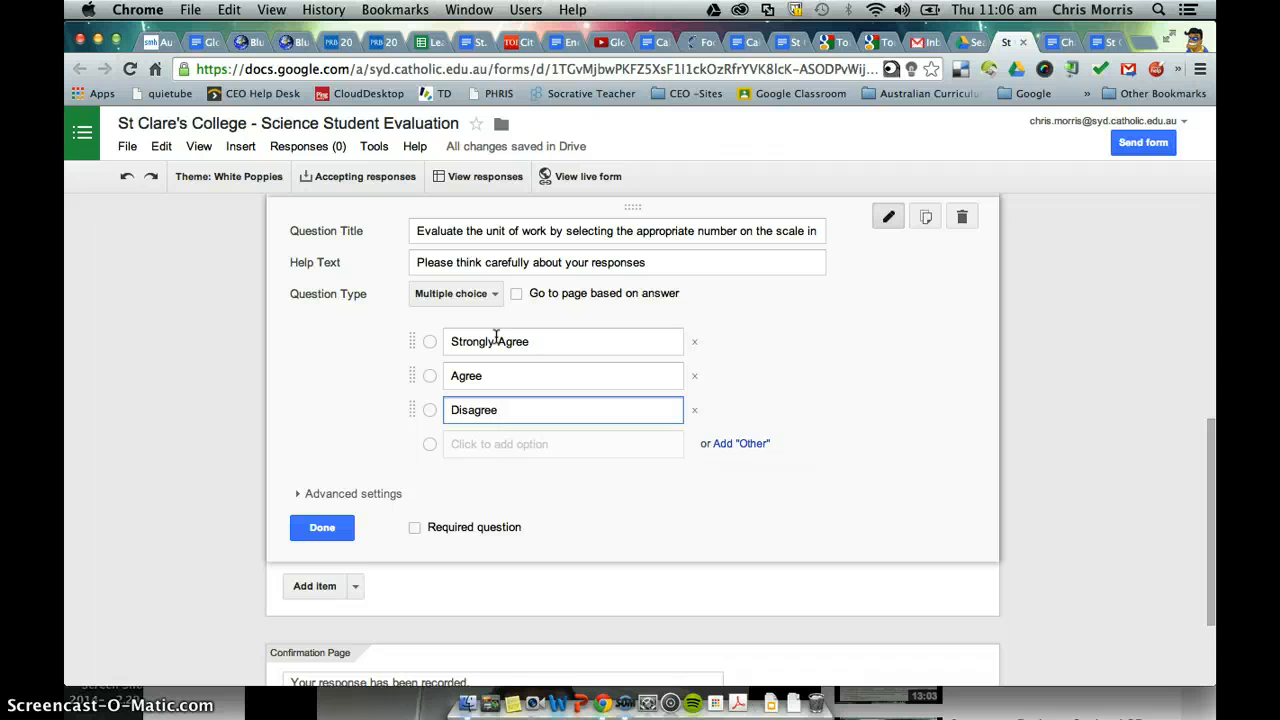
Enter "Strongly Disagree" as the fourth option of the evaluation question
key(Tab)
key(Tab)
text(St)
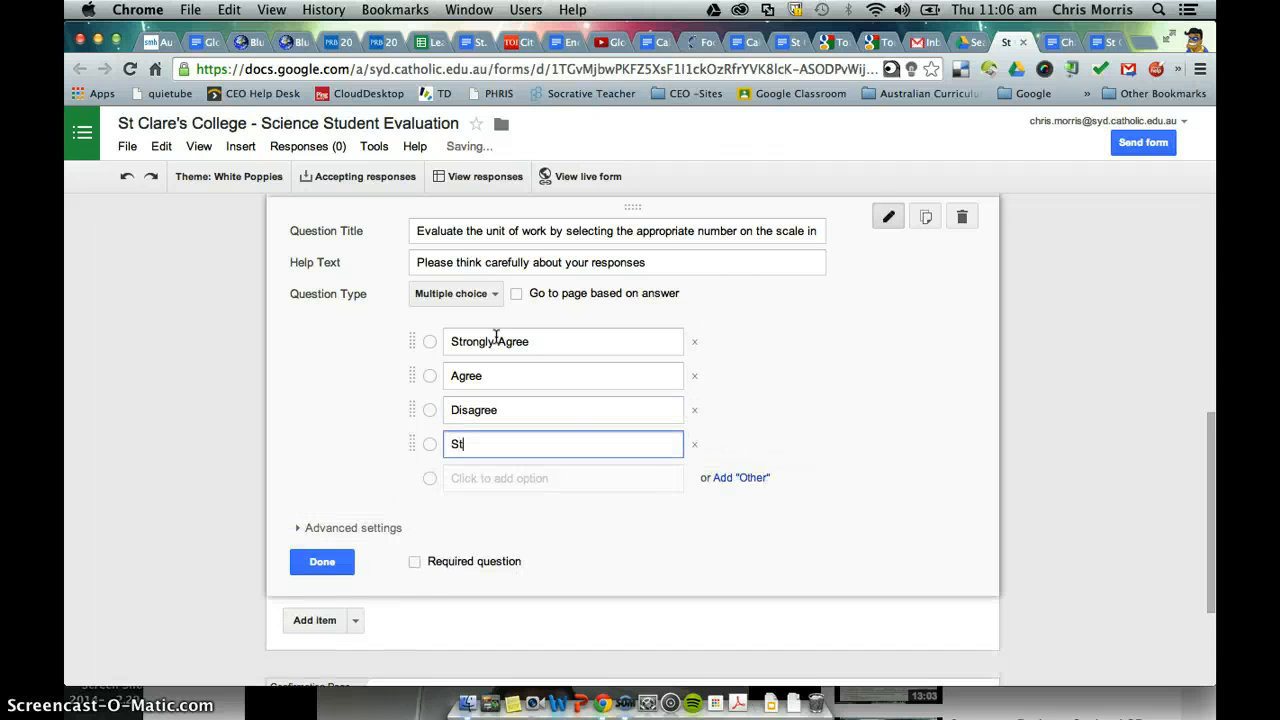
text(rongly Didsagre)
key(BackSpace)
key(BackSpace)
key(BackSpace)
key(BackSpace)
key(BackSpace)
key(BackSpace)
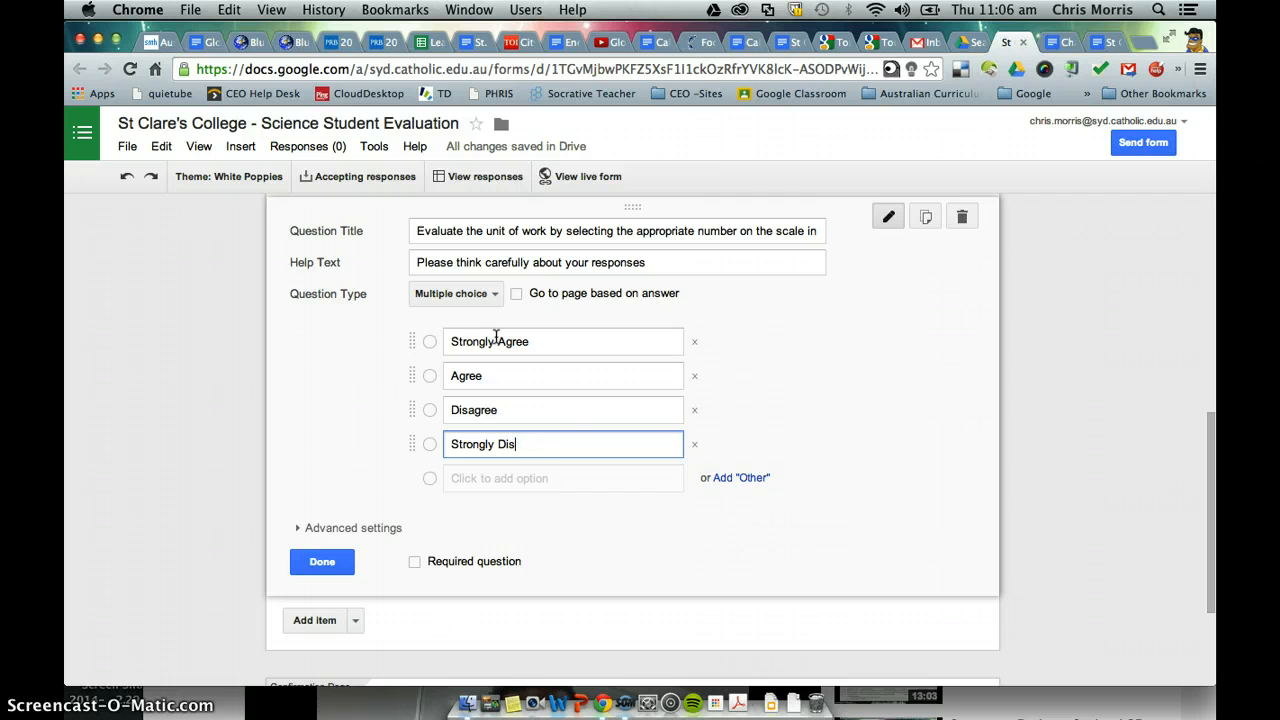
text(agree)
Replace the evaluation question's options after "Agree" with a single third option "No opinion/Not applicable" and finish editing the question
key(Tab)
key(Return)
text(Opti)
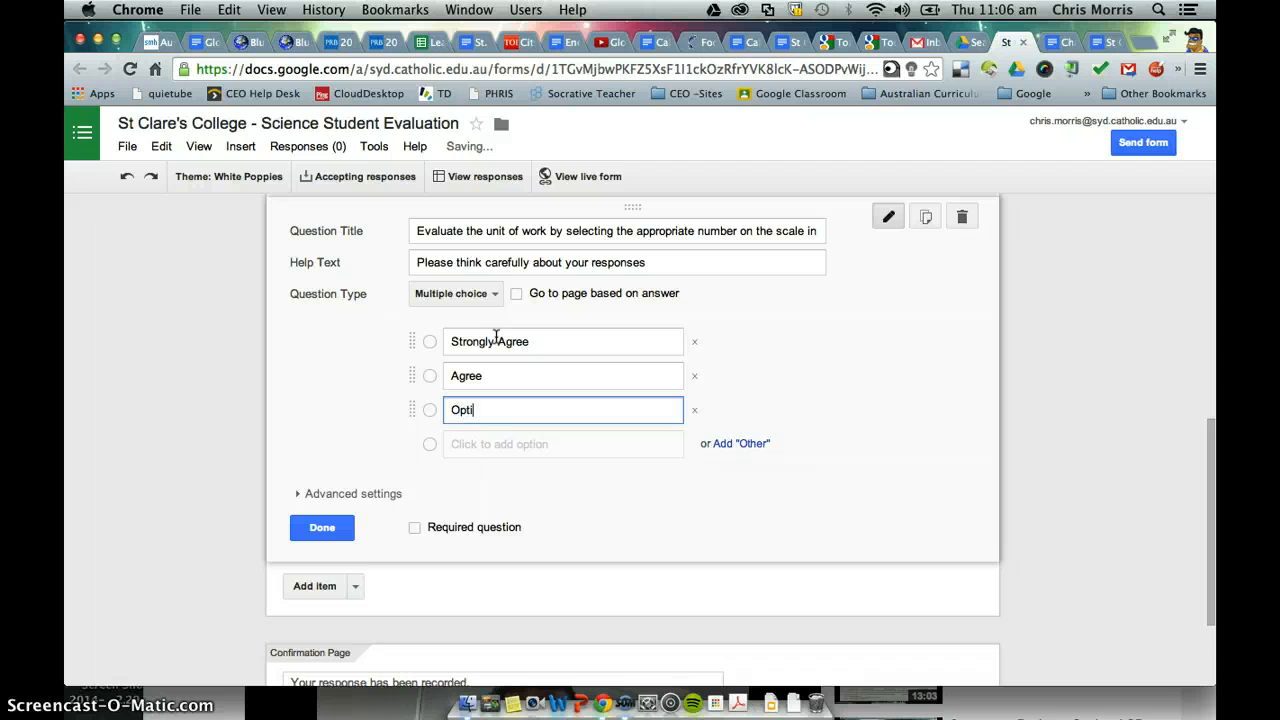
key(BackSpace)
key(BackSpace)
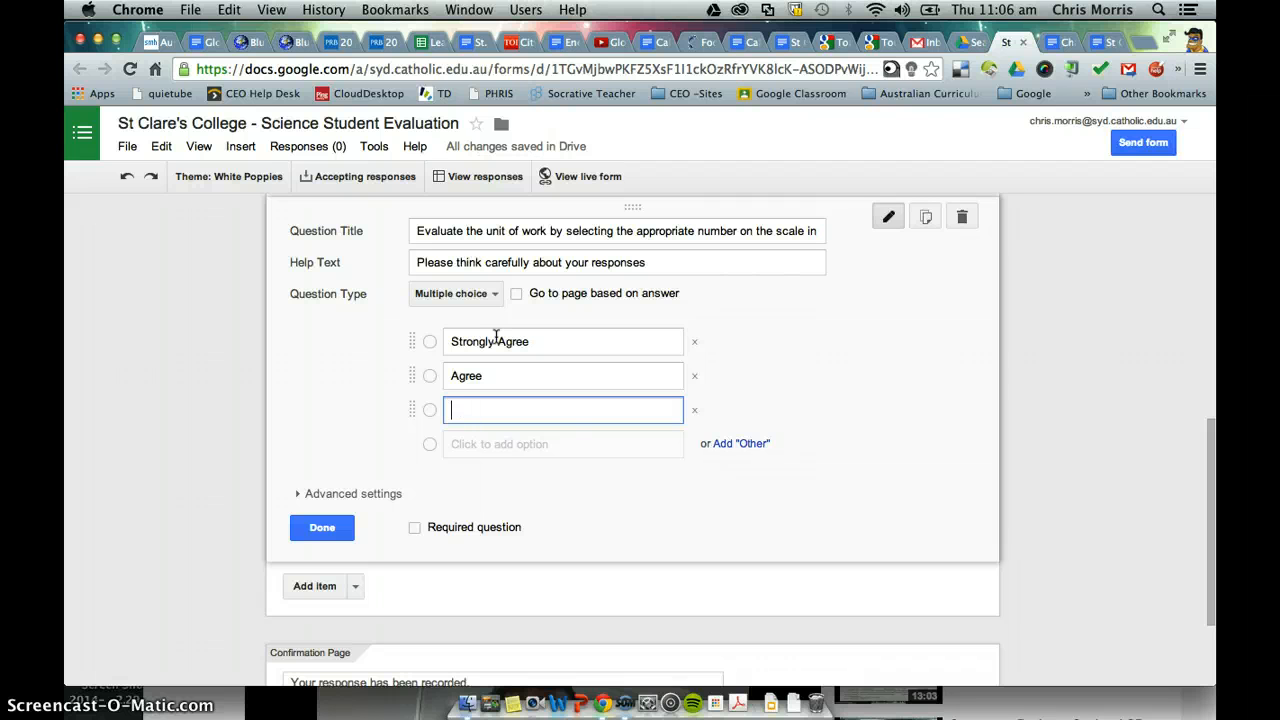
text(No opinion/Not applica)
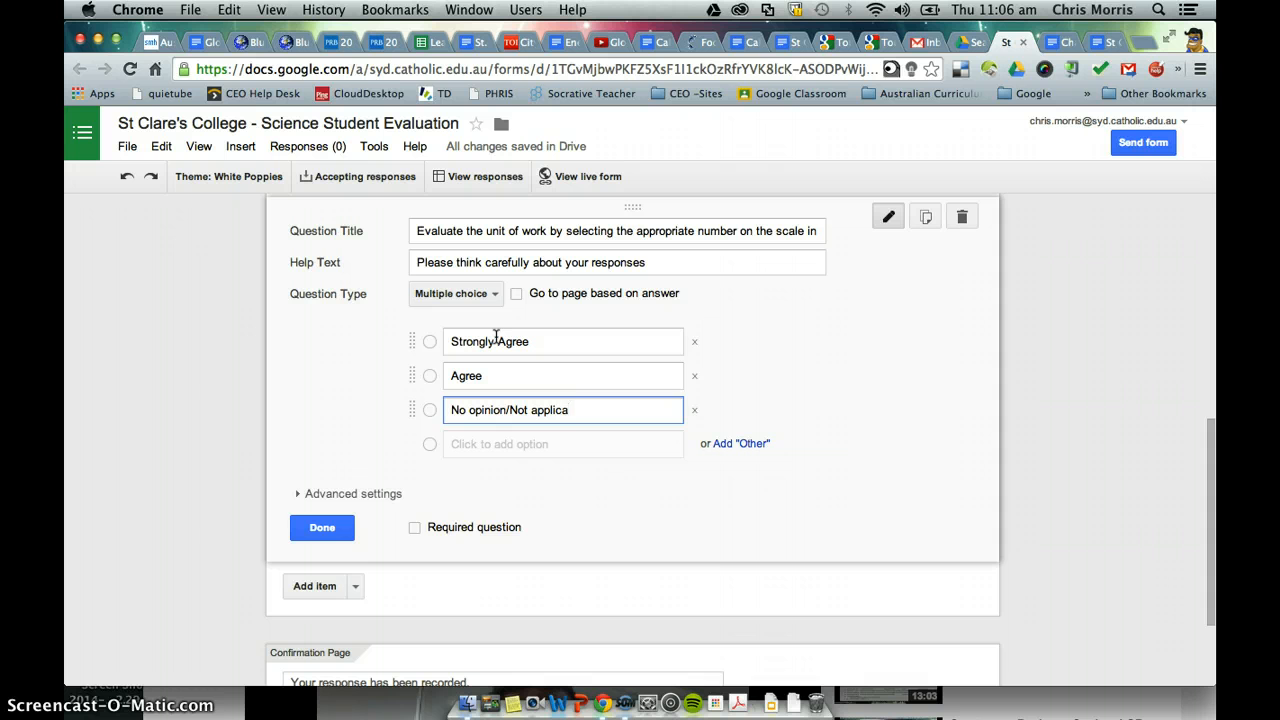
text(tble)
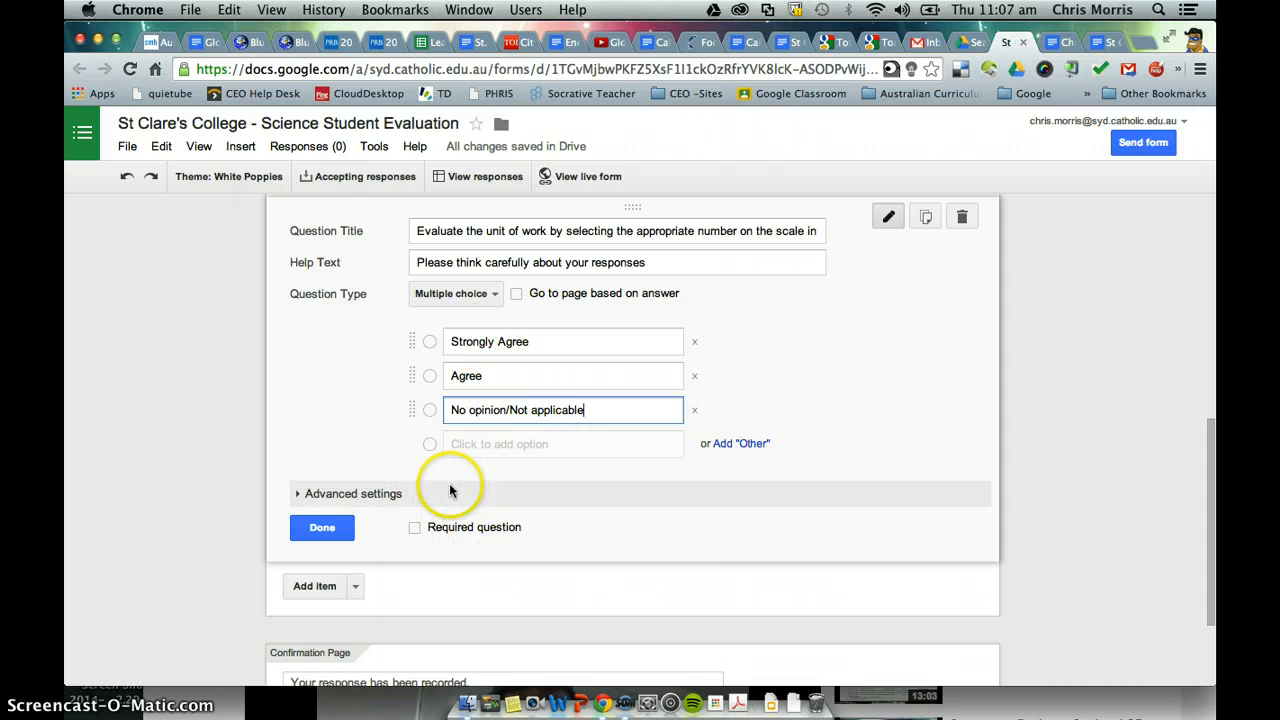
scroll(259, 303, up, 3)
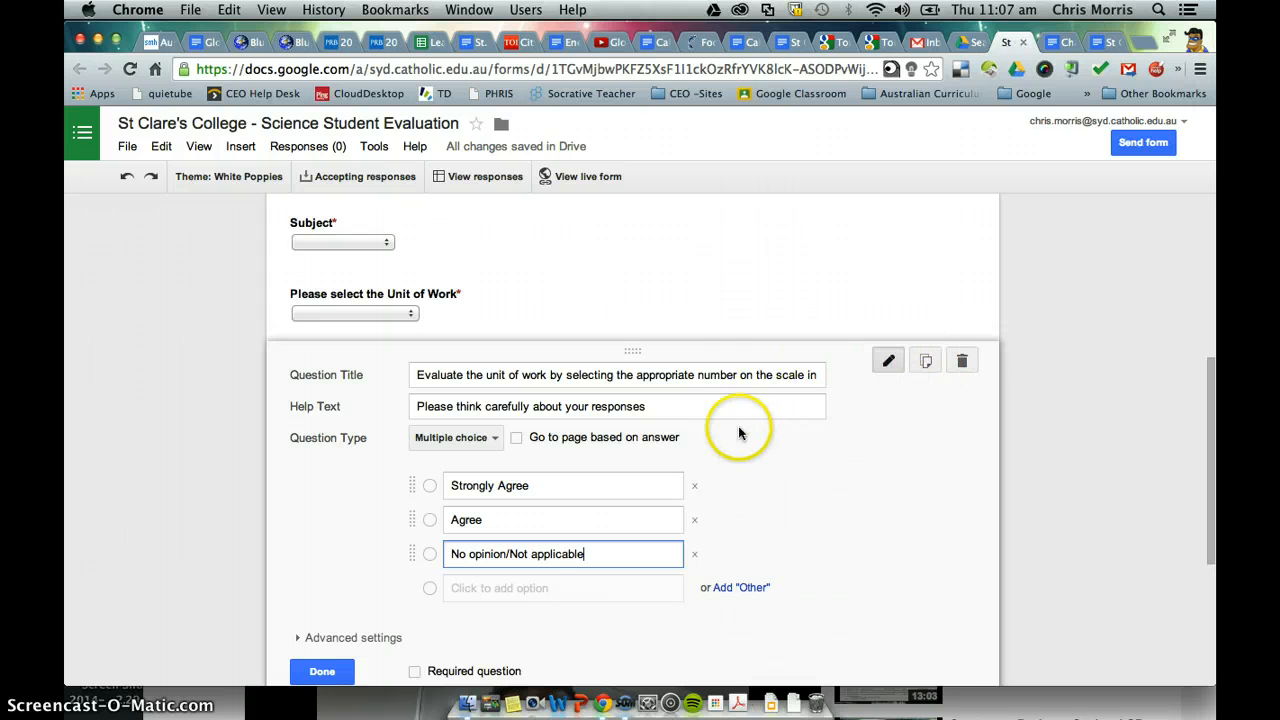
click(331, 667)
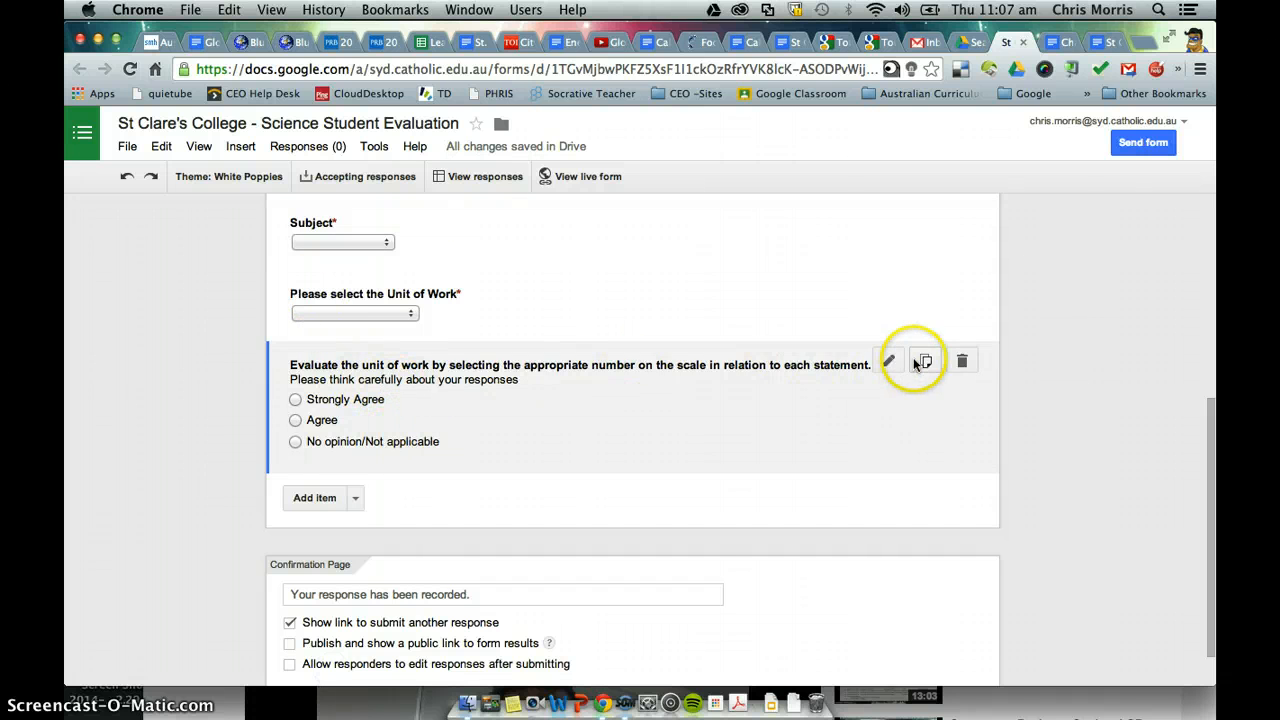
Add a section header item below the evaluation question
scroll(780, 450, up, 2)
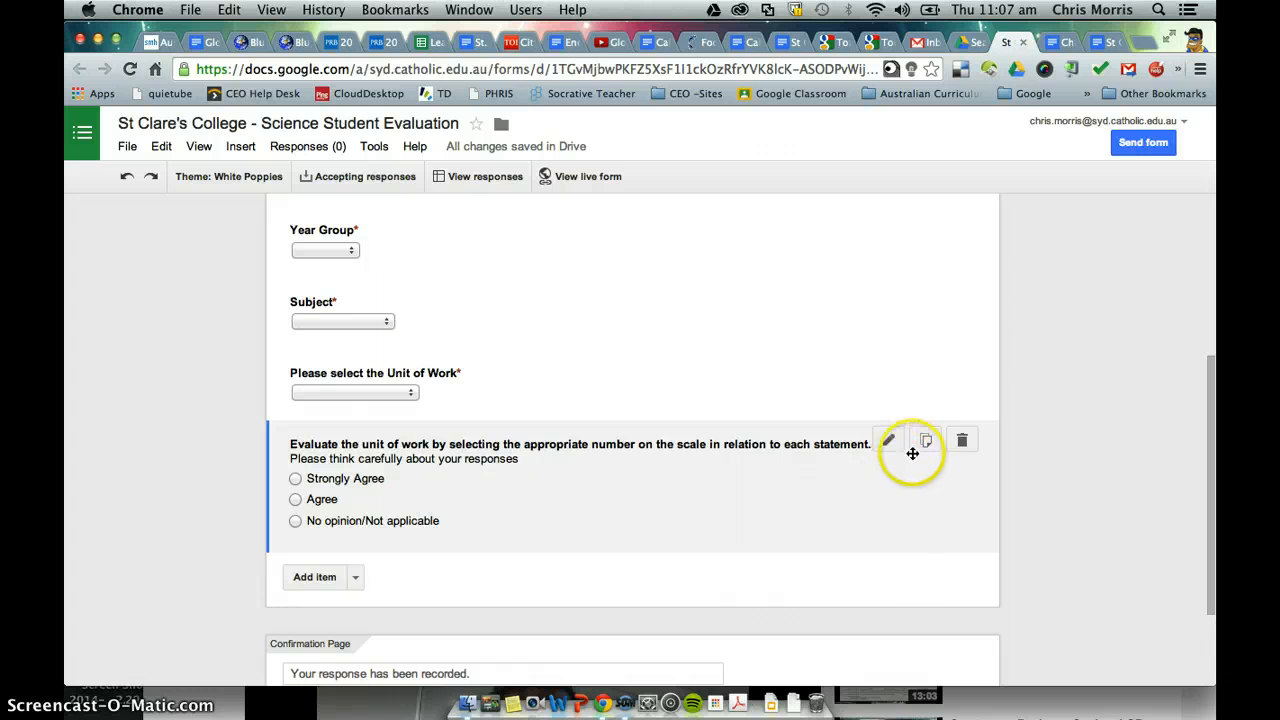
scroll(571, 463, up, 5)
scroll(572, 461, down, 7)
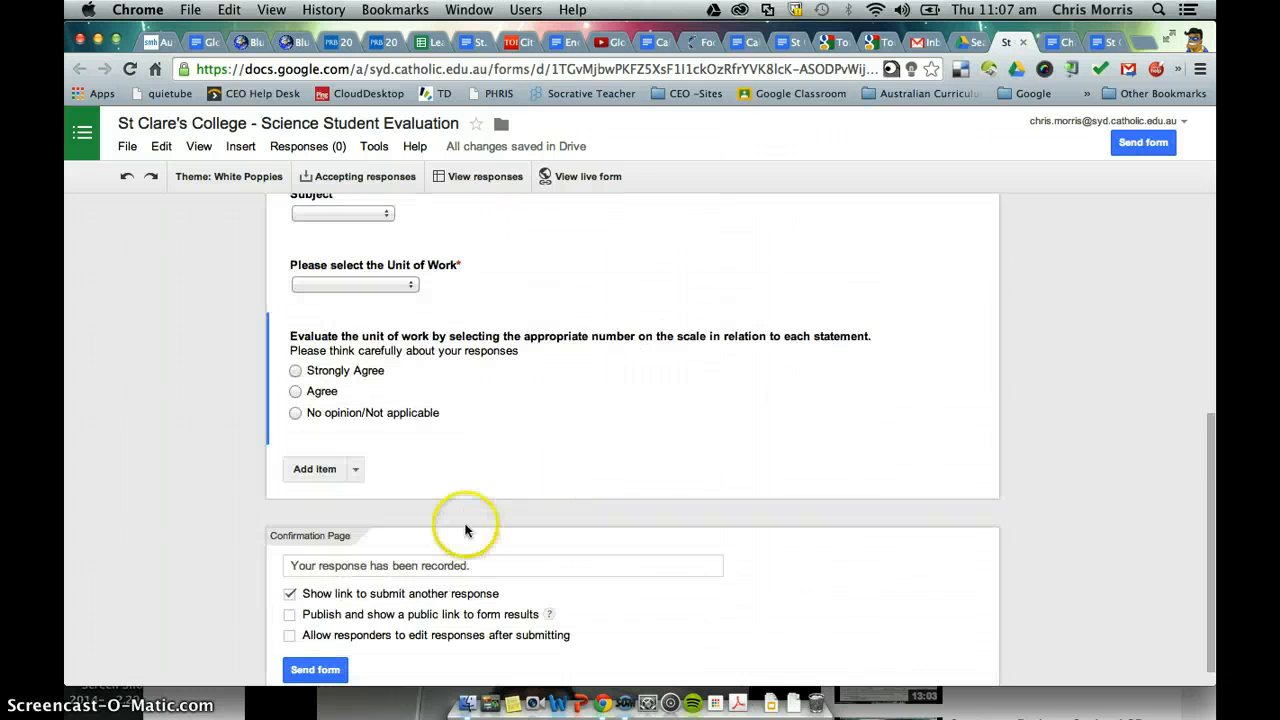
click(356, 470)
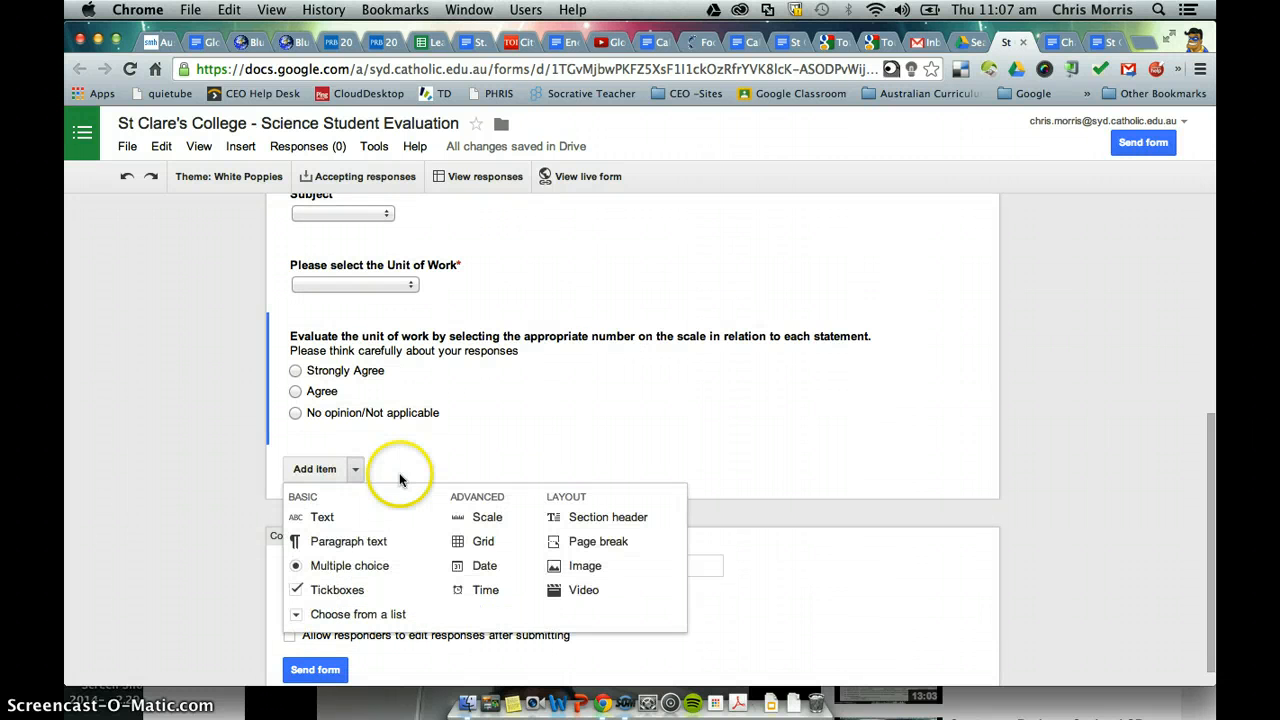
click(588, 525)
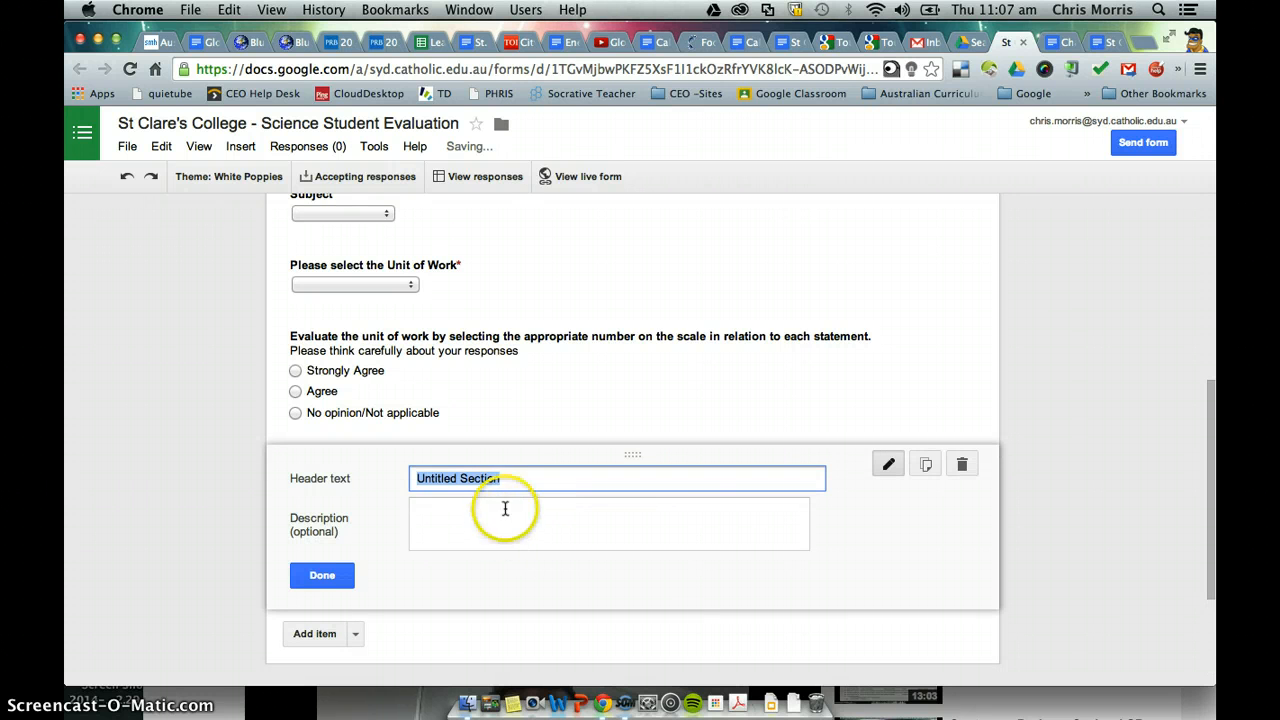
Cut the evaluation question's title and paste it as the header text of the untitled section
click(453, 348)
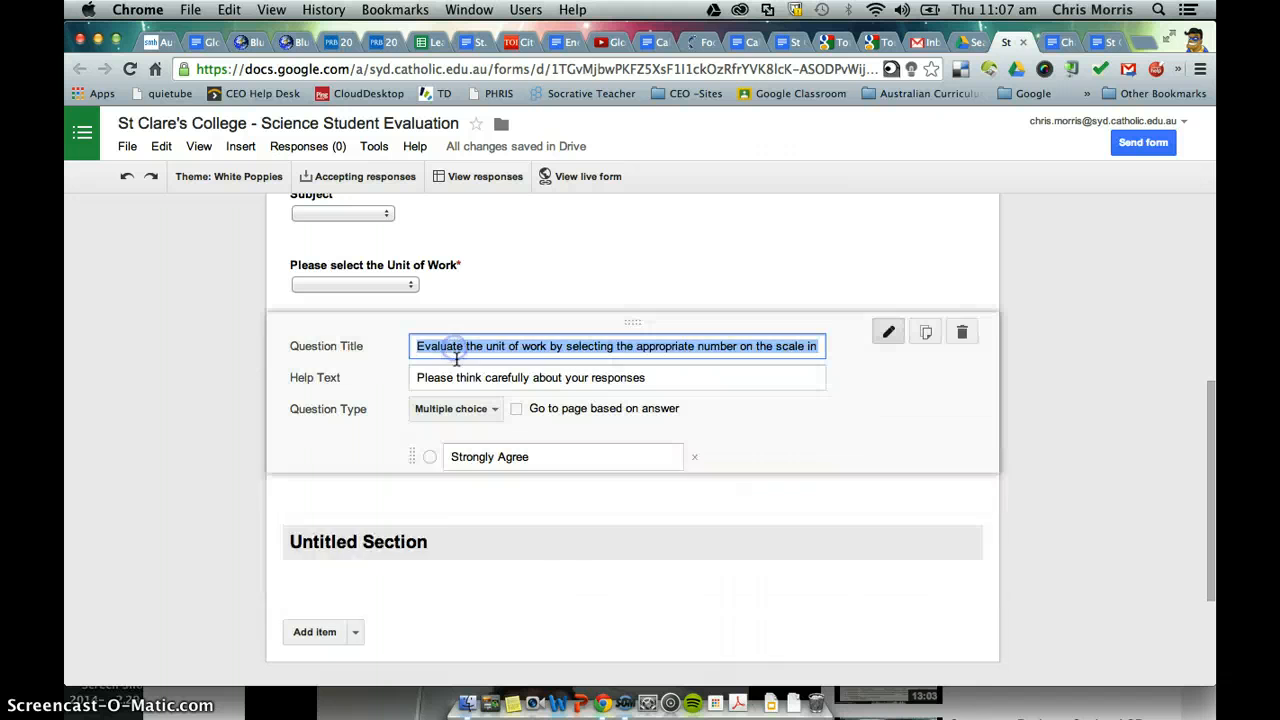
key(BackSpace)
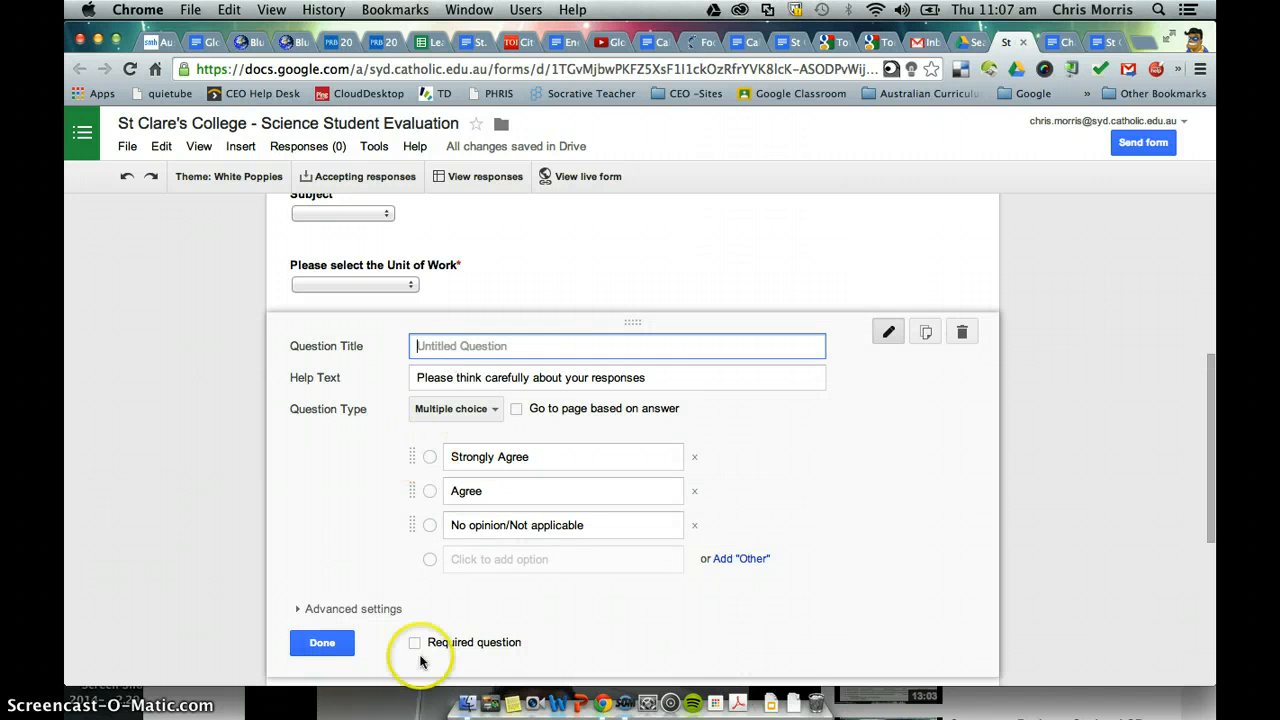
scroll(398, 610, down, 2)
click(336, 499)
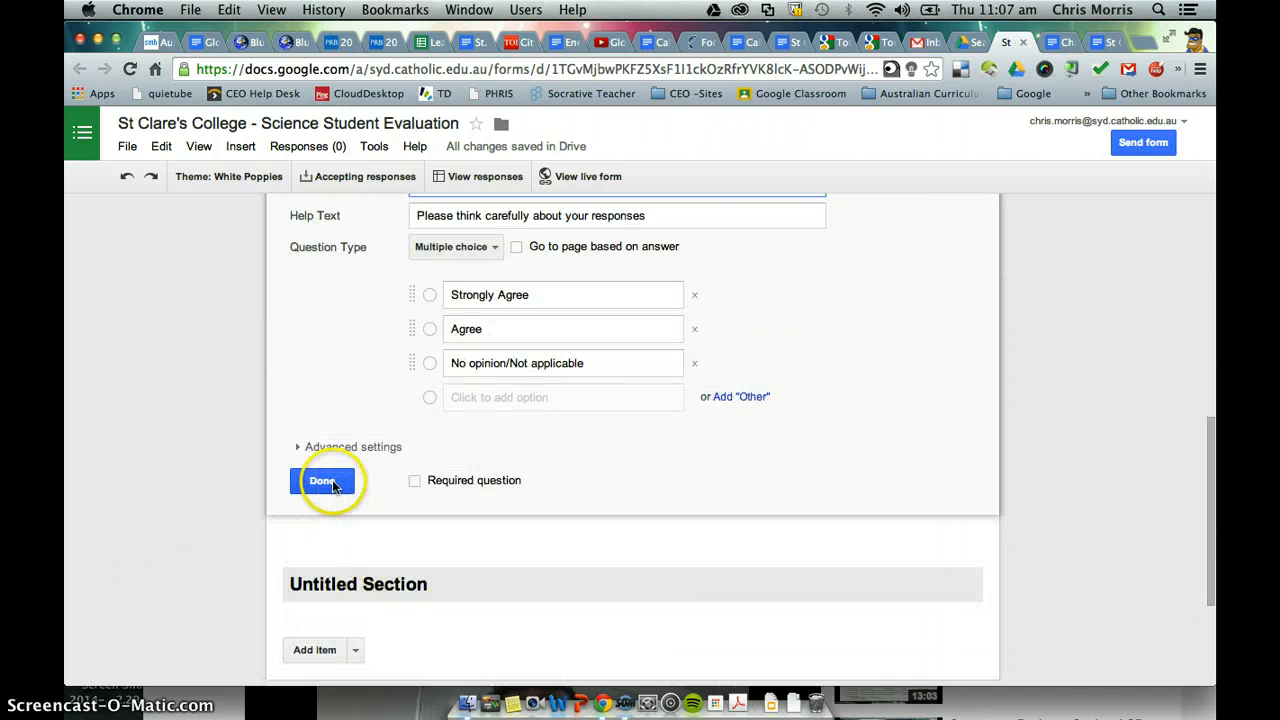
click(412, 384)
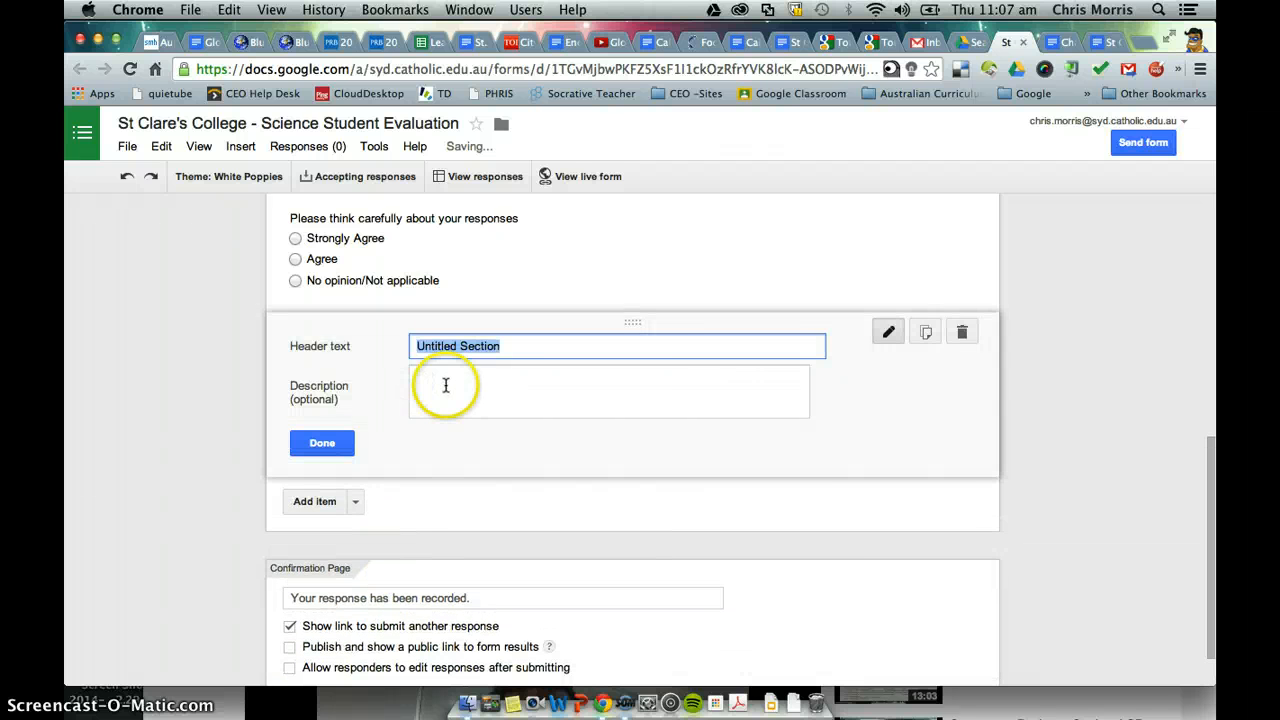
key(super+v)
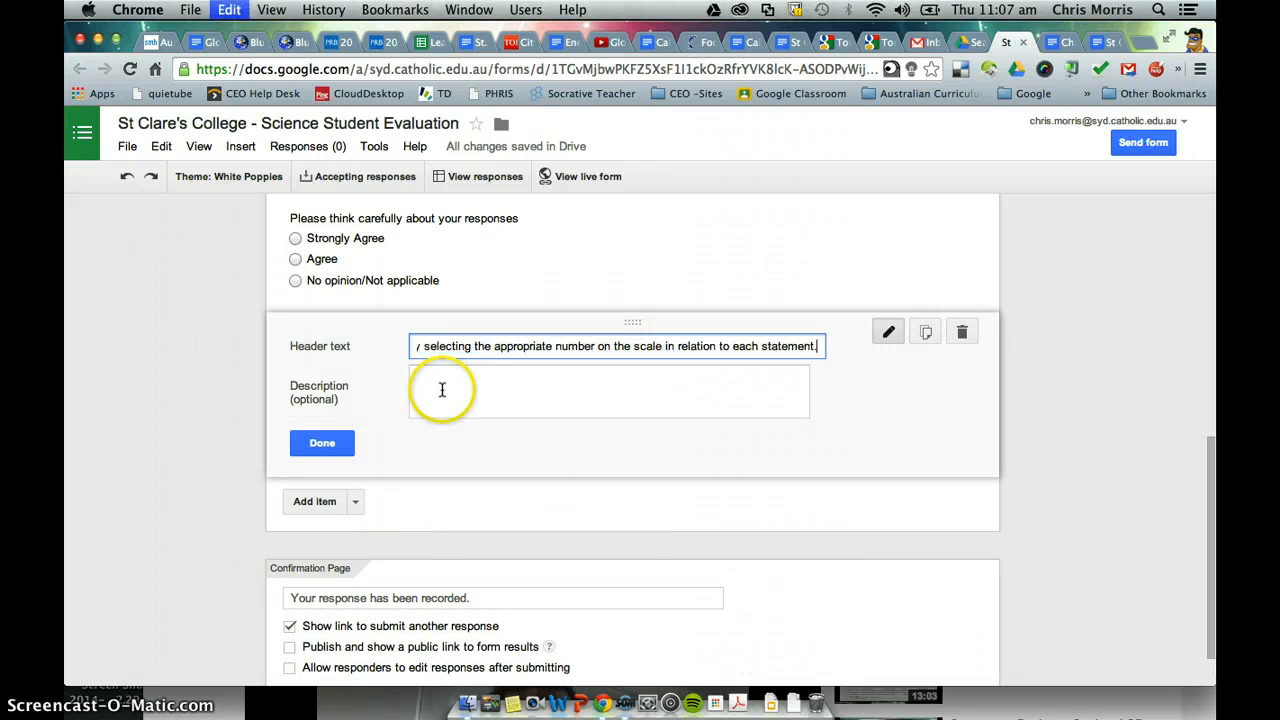
click(330, 448)
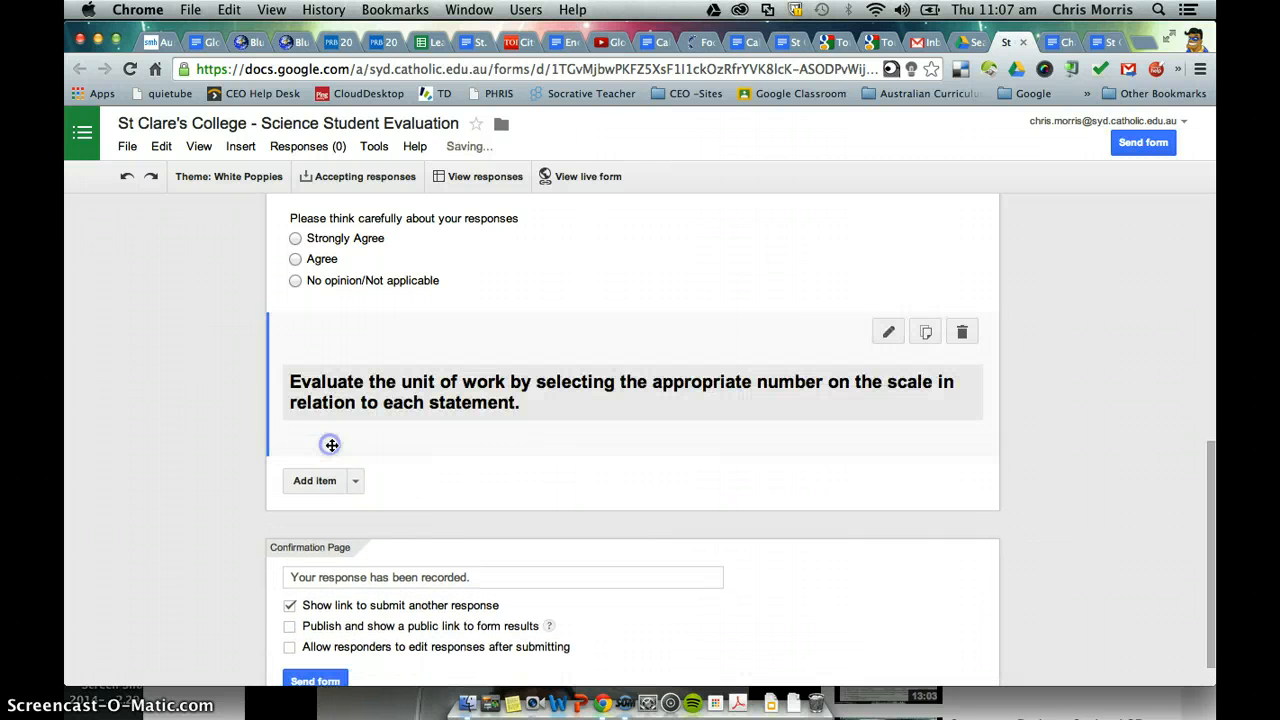
Move the evaluation section header above the multiple choice question, directly below the Unit of Work question
click(429, 434)
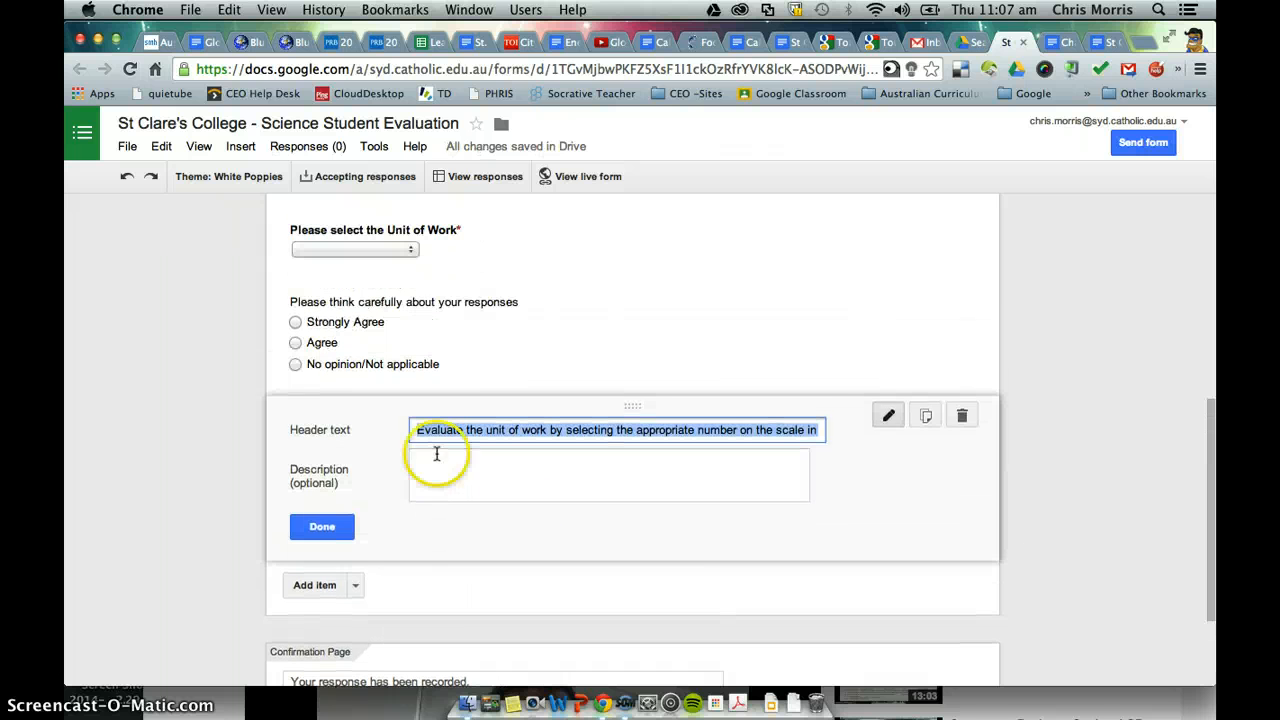
click(690, 581)
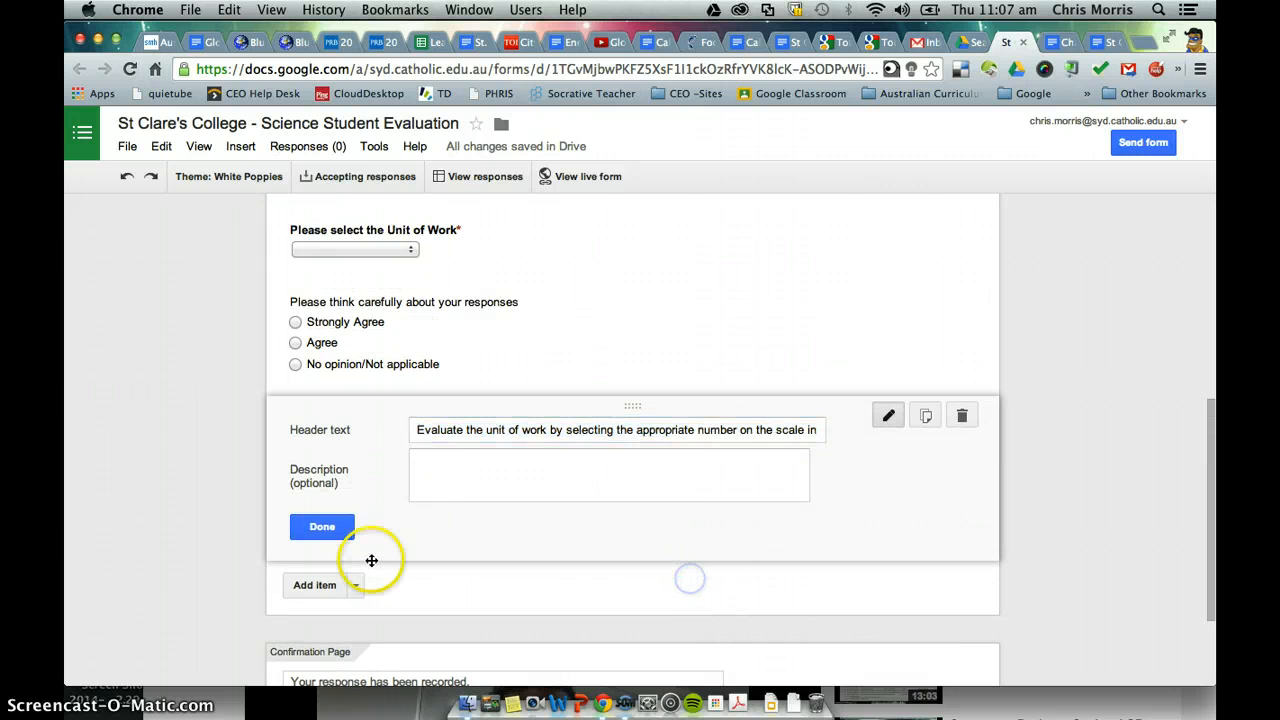
click(322, 527)
drag(363, 482, 369, 389)
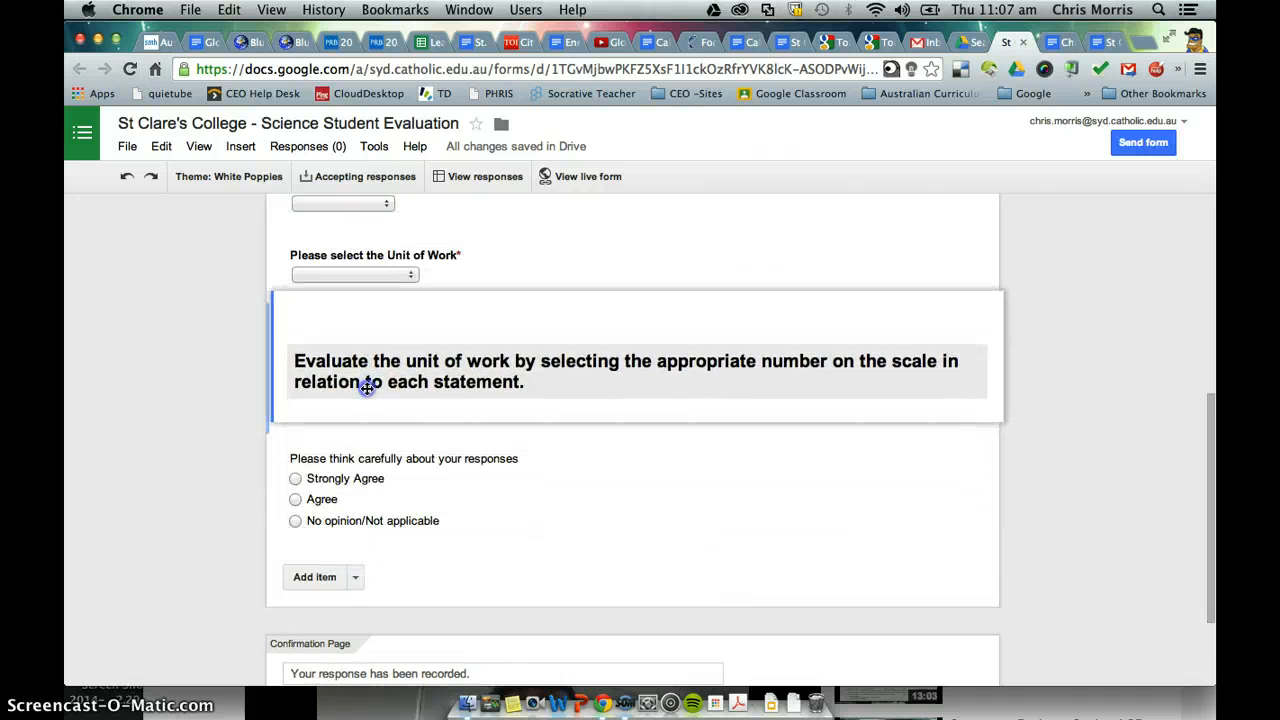
Change the third option of the untitled multiple choice question to "Disagree"
click(429, 508)
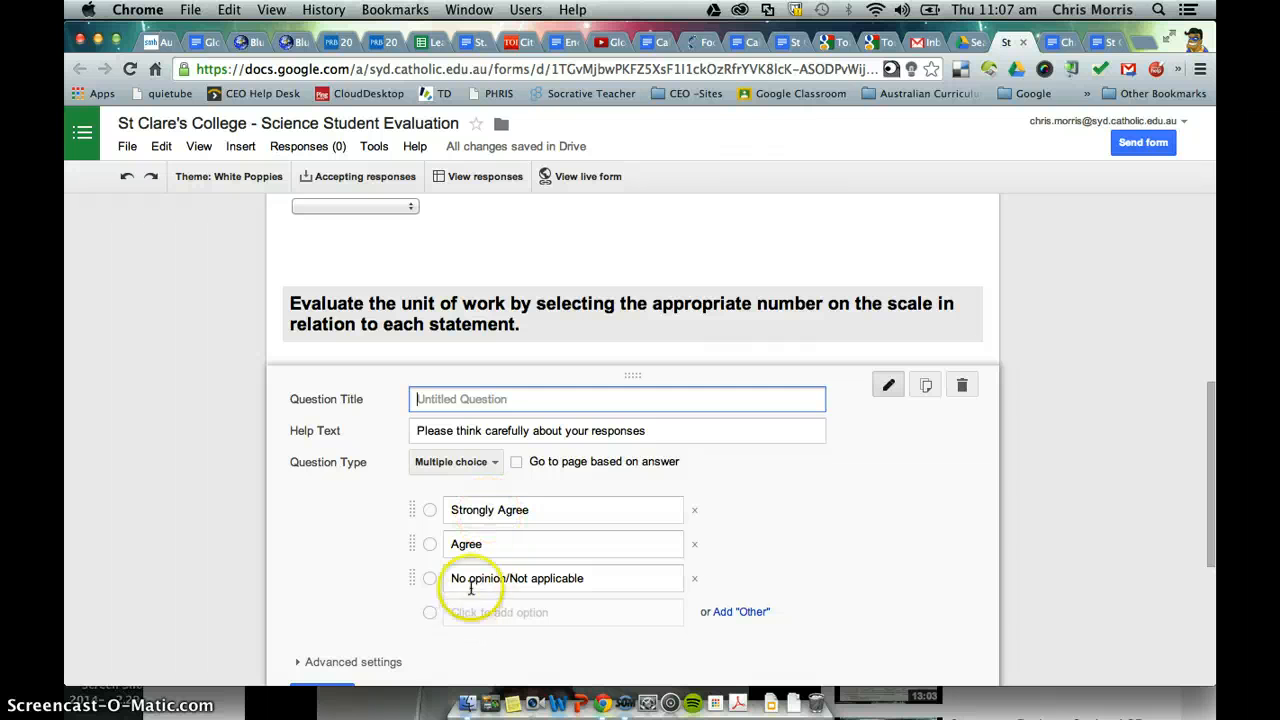
click(484, 548)
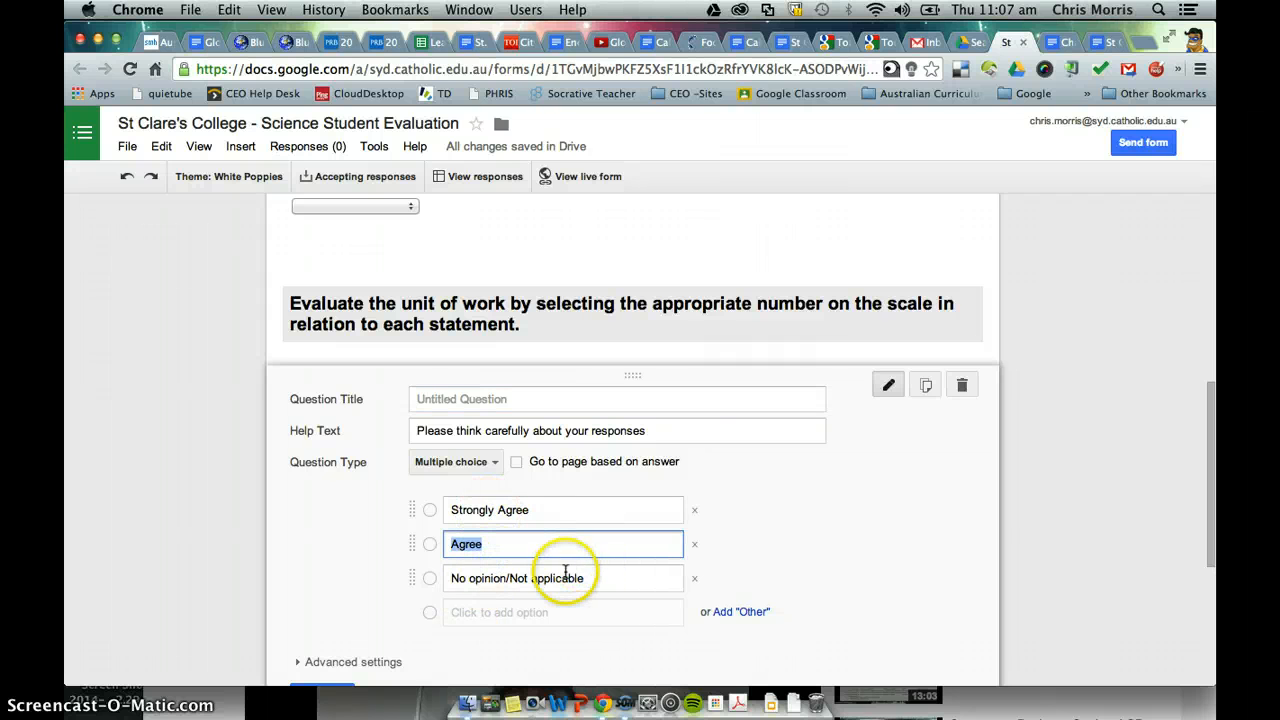
click(650, 578)
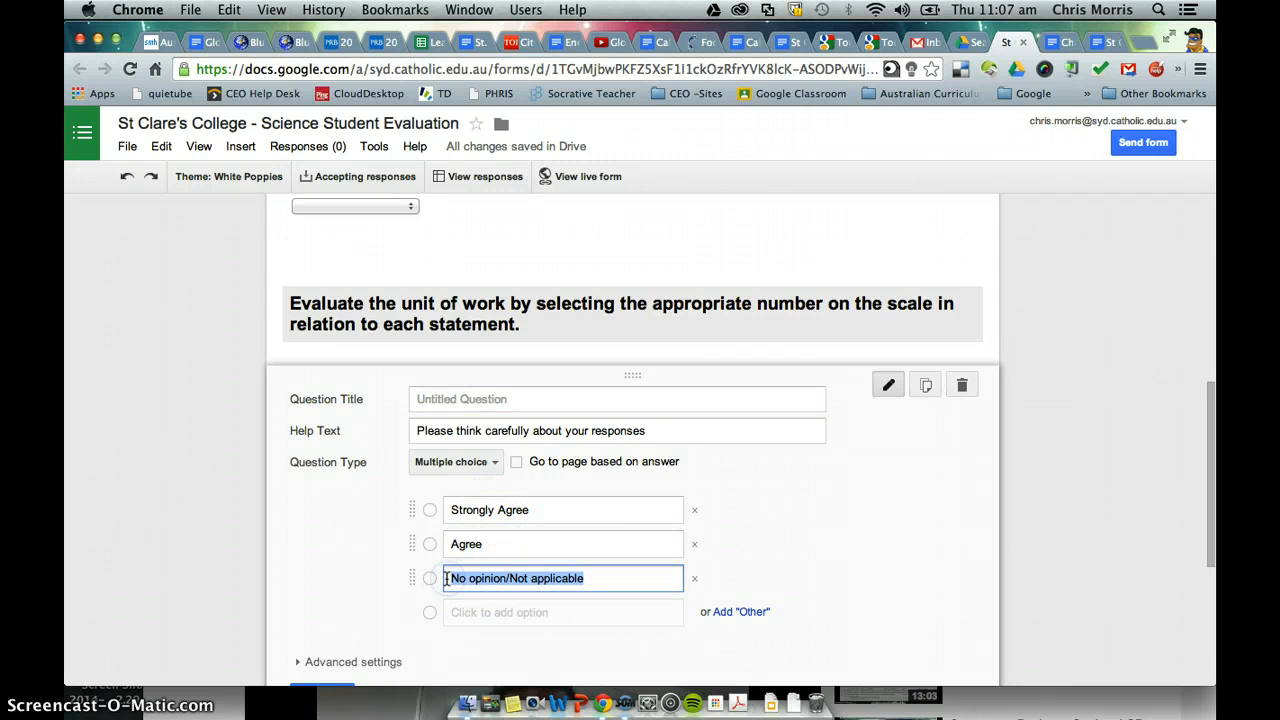
text(D)
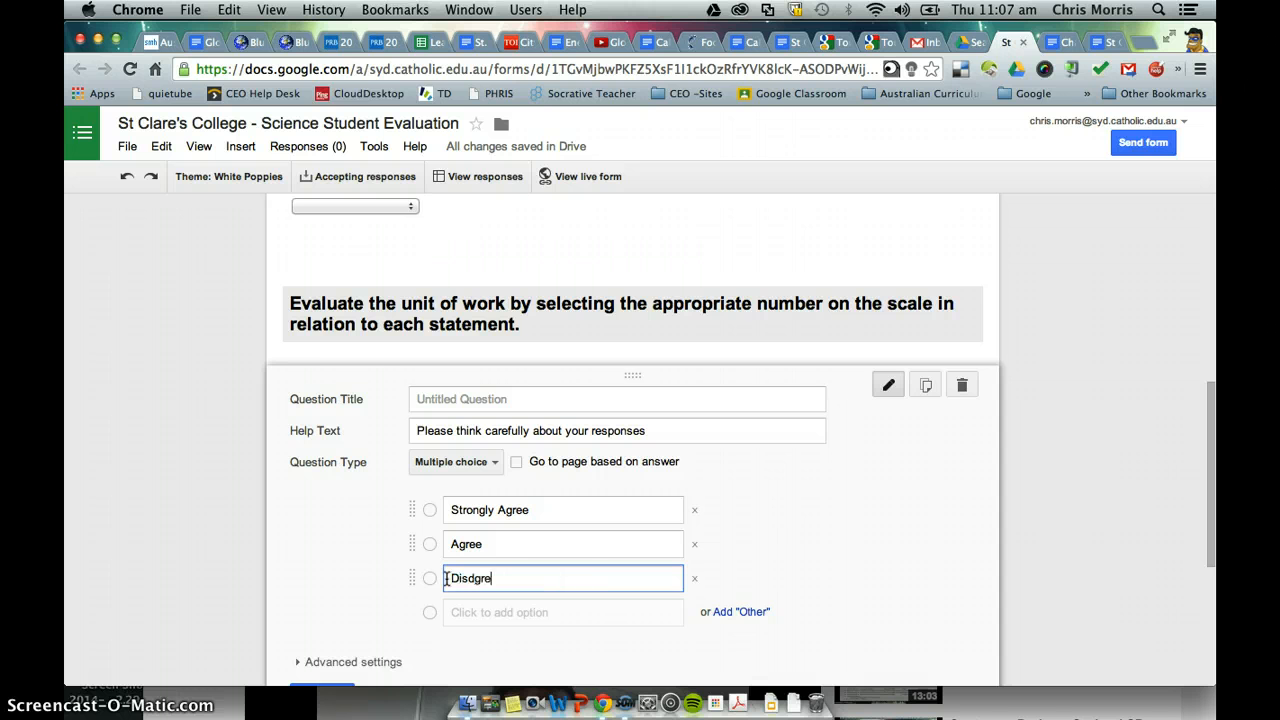
text(isagree)
key(Tab)
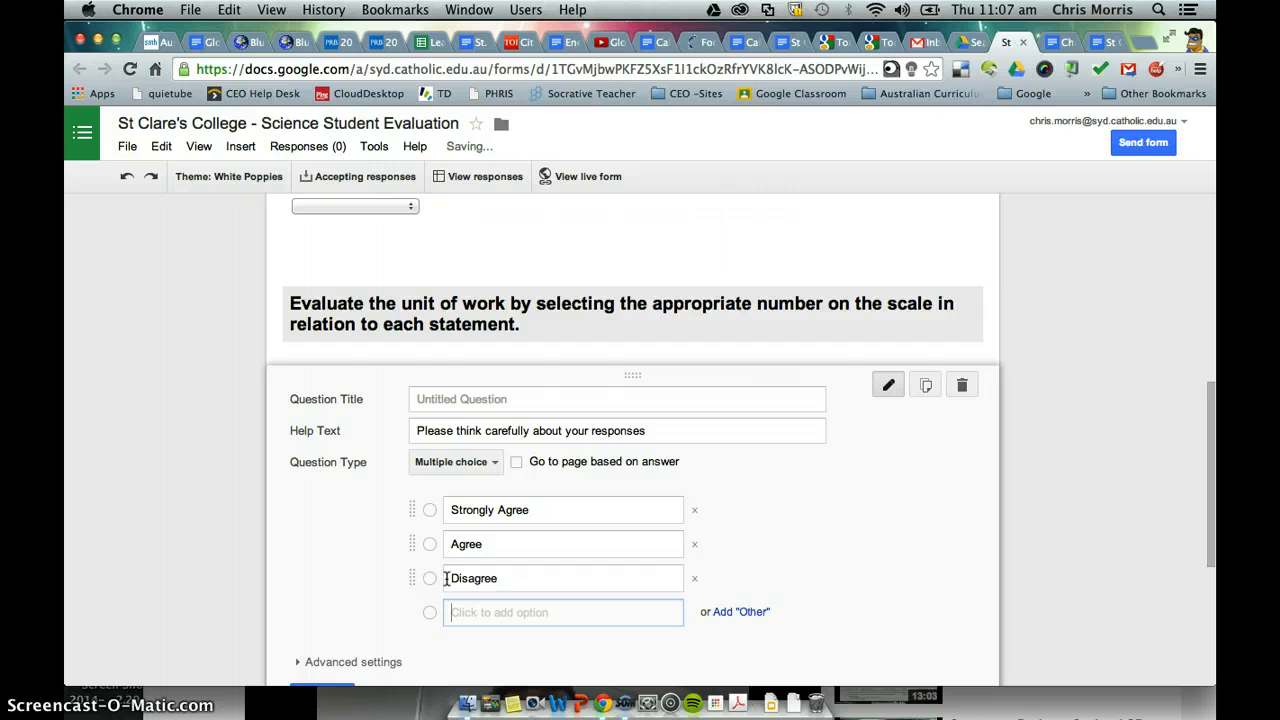
Enter "Strongly Disagree" and "No Opinion/Not Applicable" as the fourth and fifth options of the question
text(Strongl)
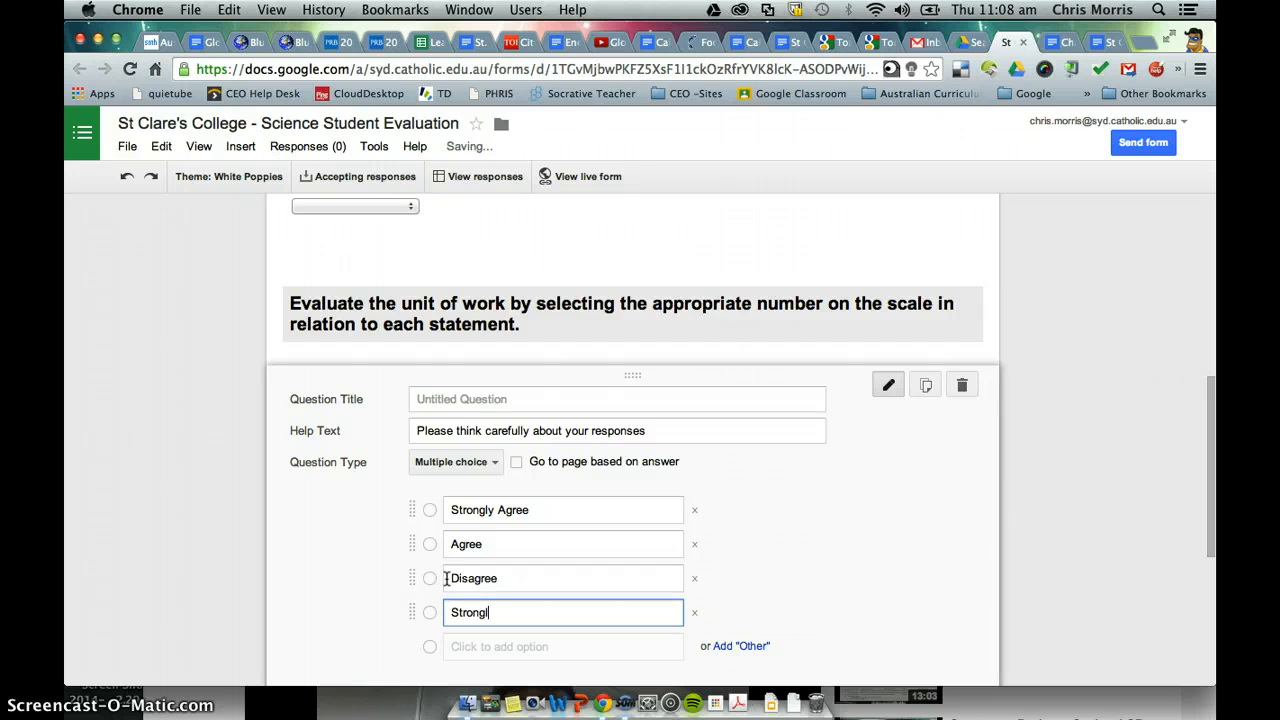
text(y Di)
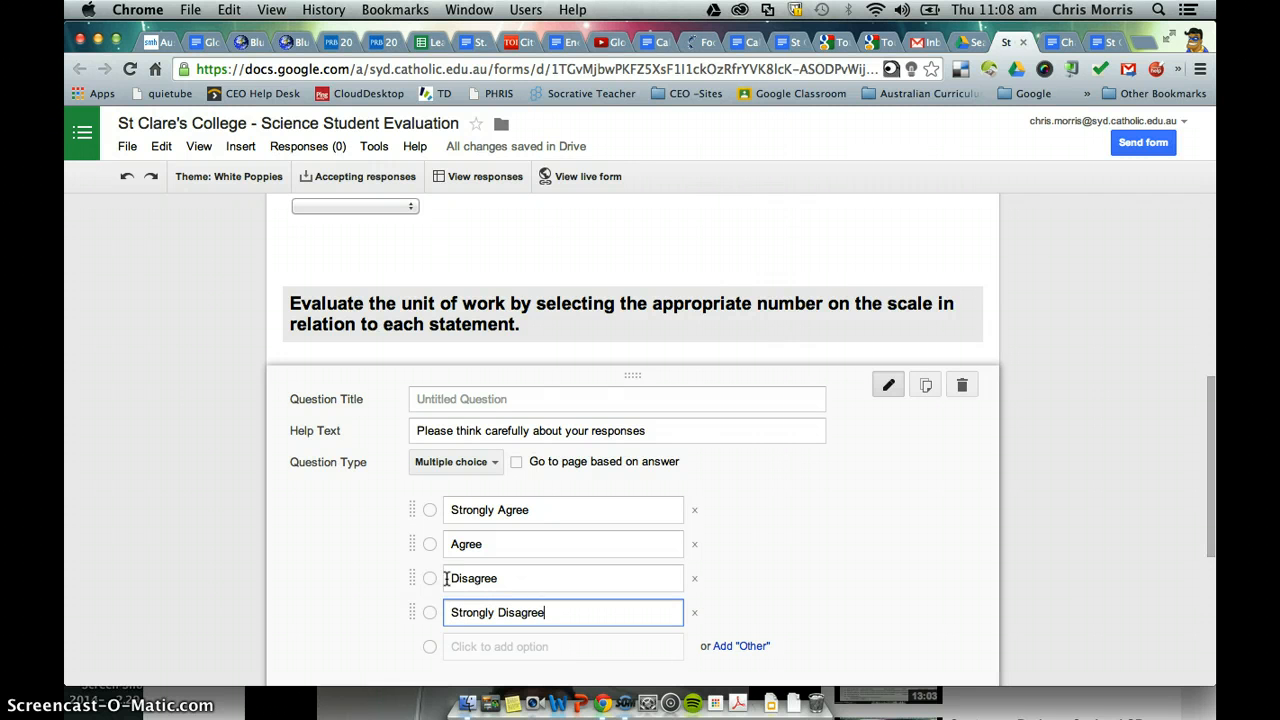
text(sagree)
key(Tab)
text(No )
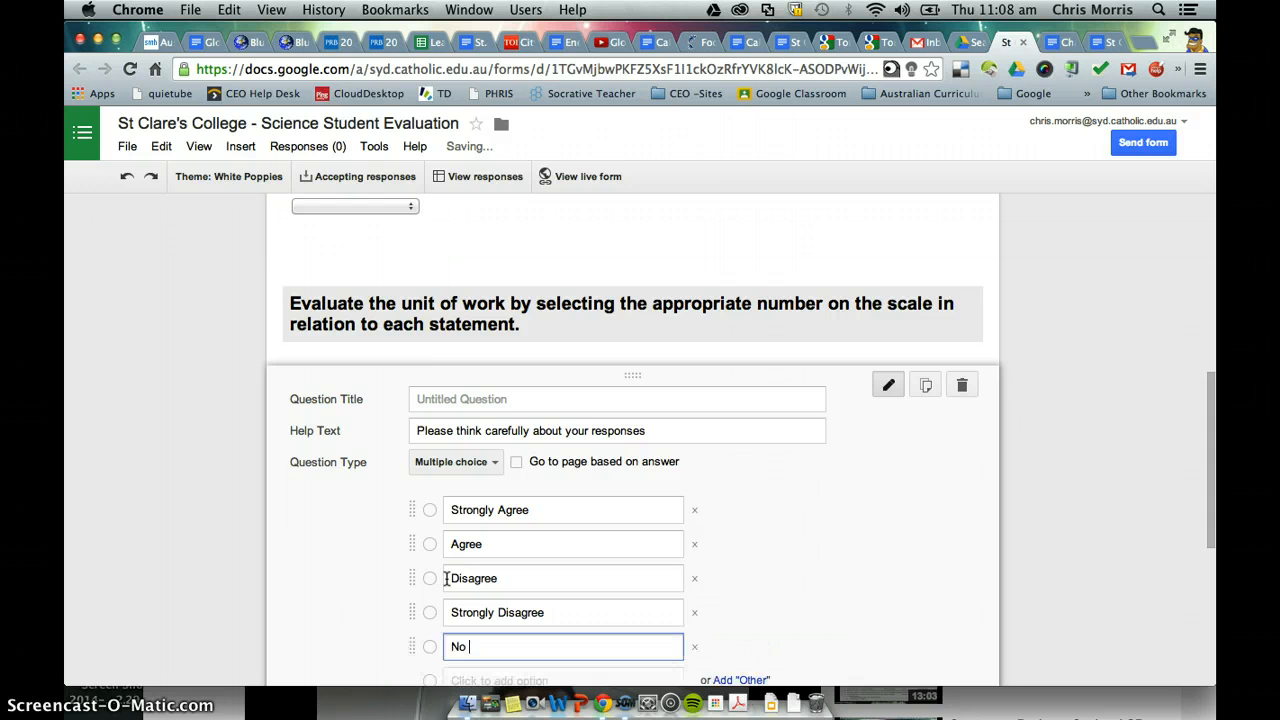
text(Opinion/Not Applicable)
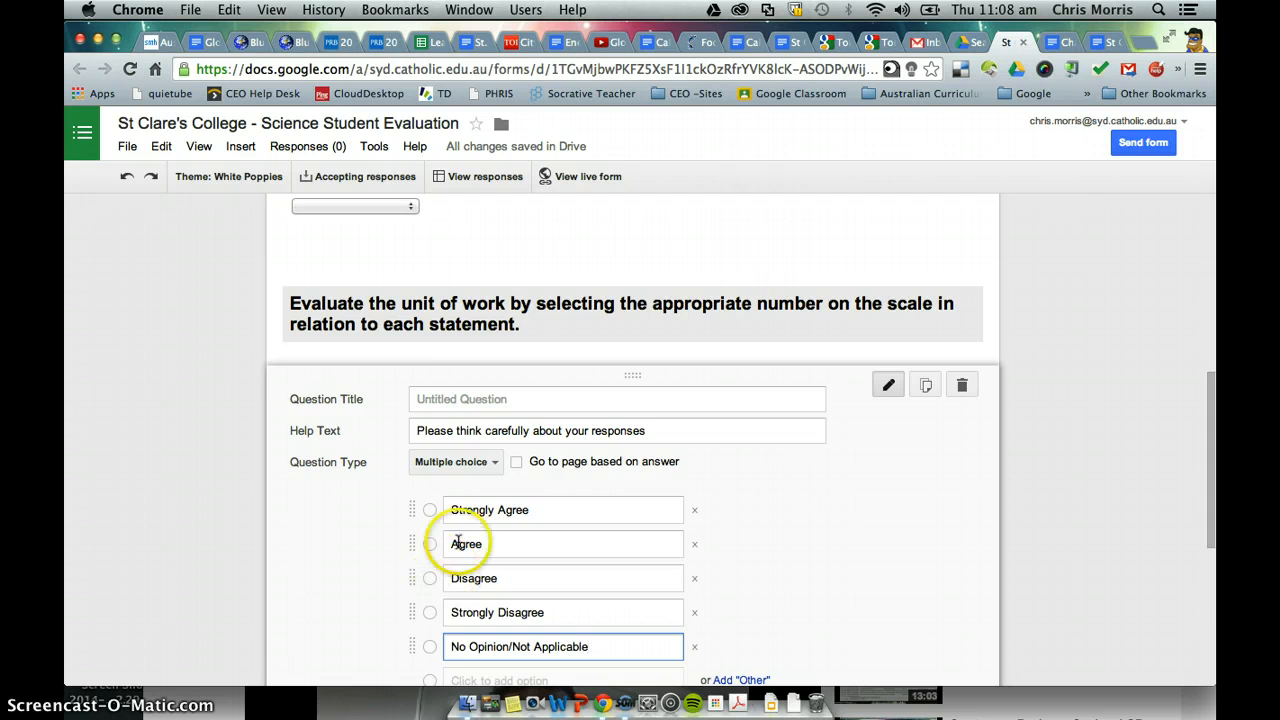
Make the question required, title it "The unit of work contributed to my knowledge and understanding", and finish editing it
scroll(457, 530, down, 3)
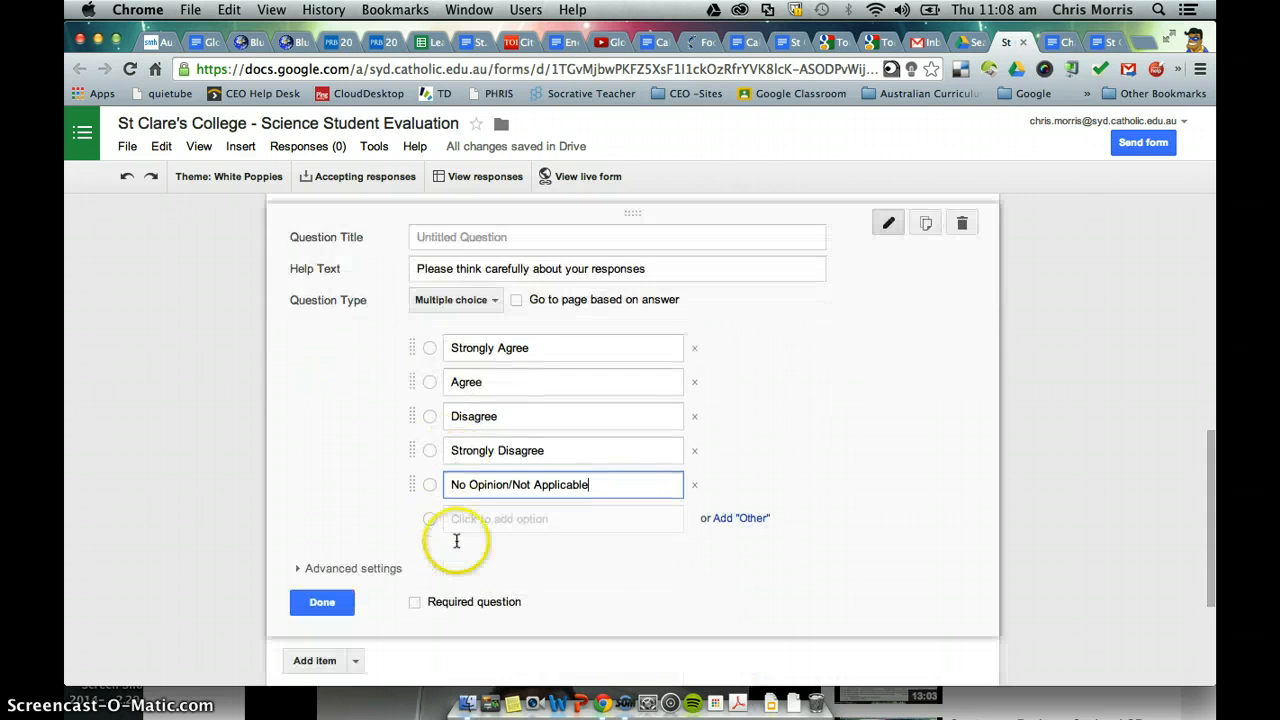
click(415, 602)
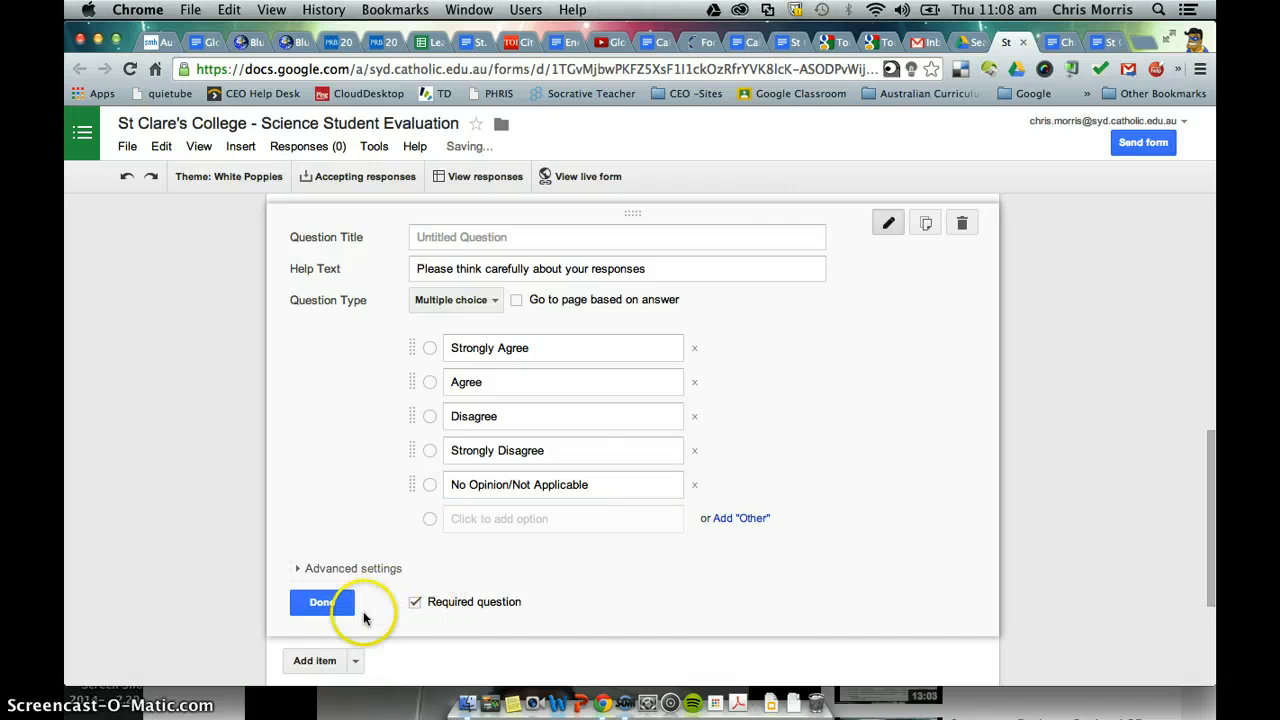
click(443, 237)
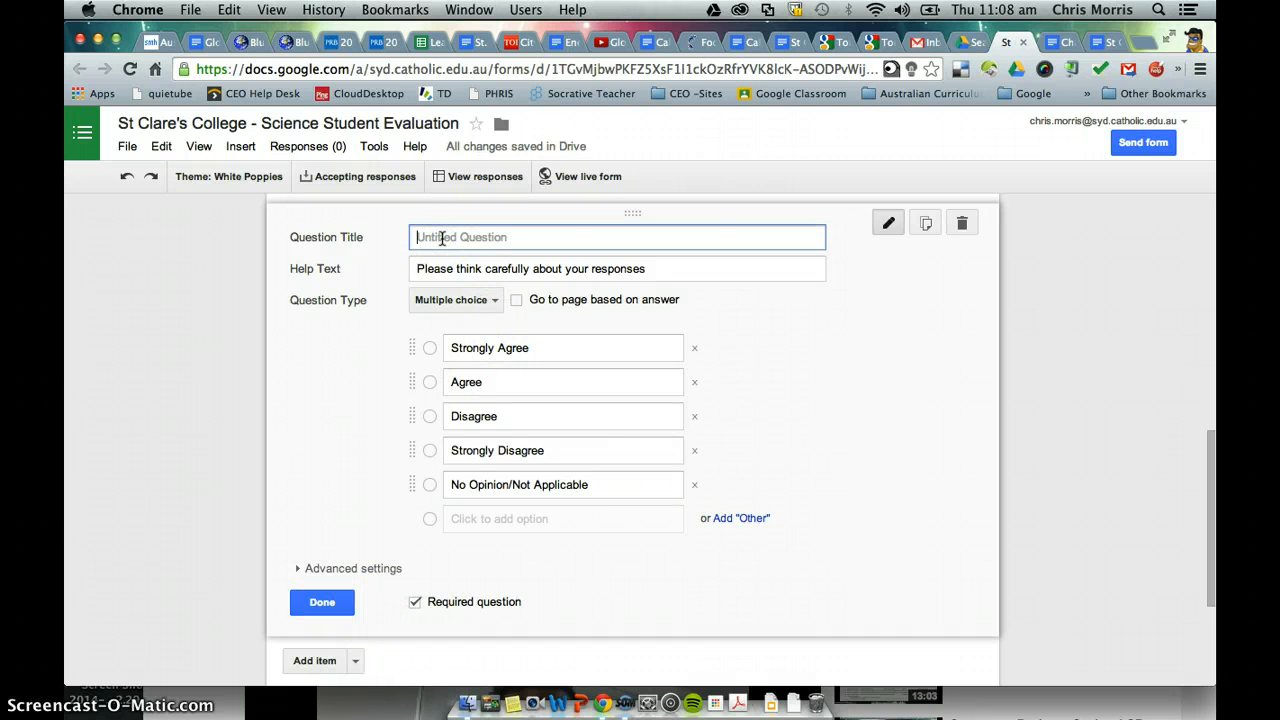
text(Ther)
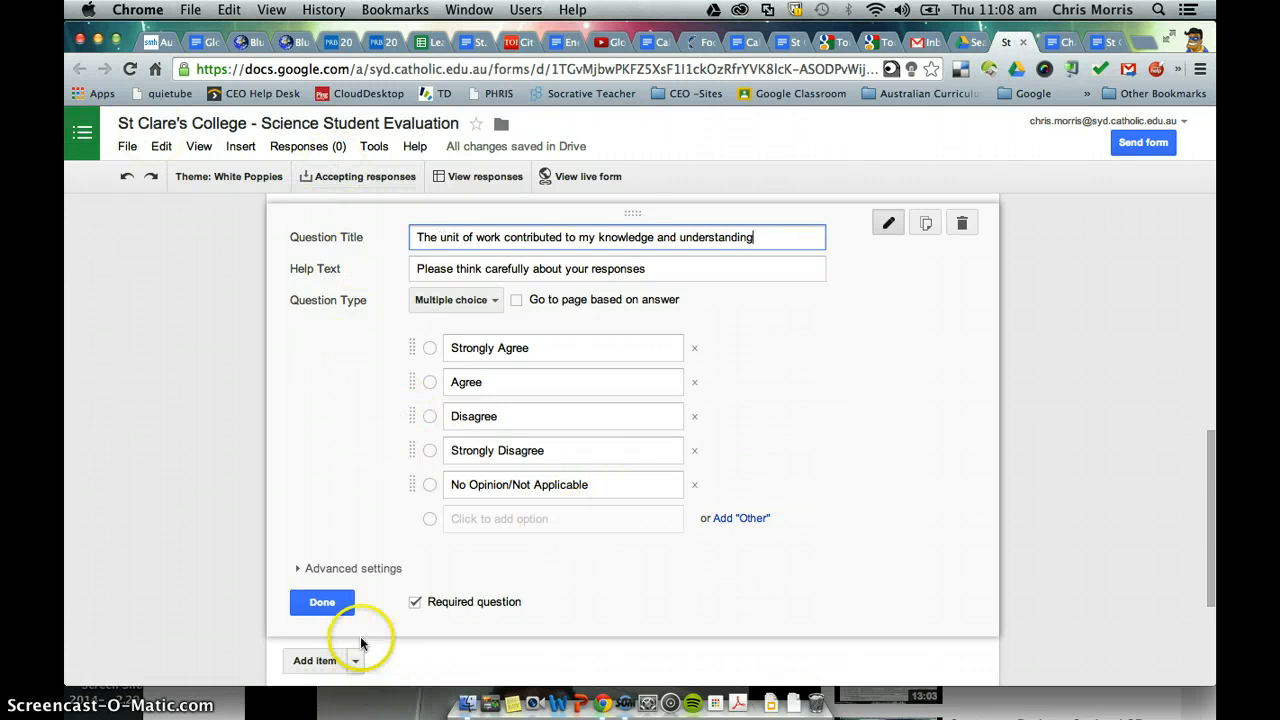
click(336, 604)
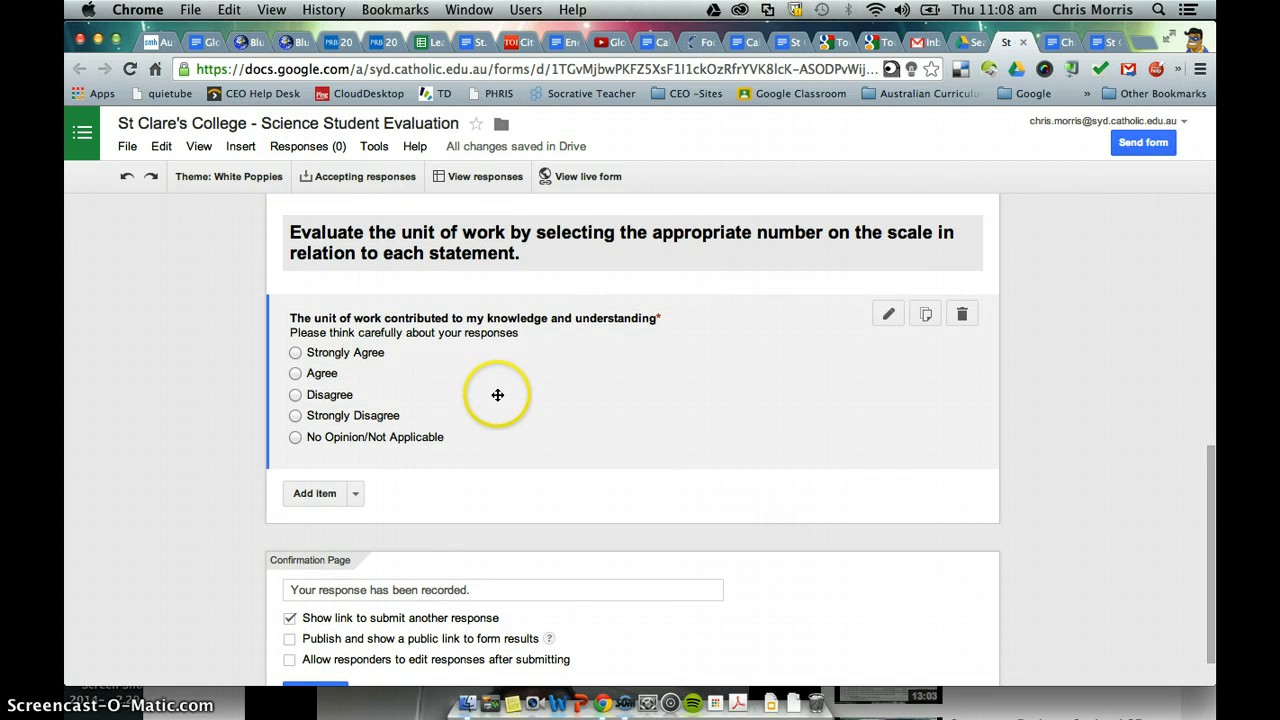
Duplicate the knowledge and understanding question, title the copy "Textbook and/or other reading material was appropriate and useful", and finish editing it
click(925, 317)
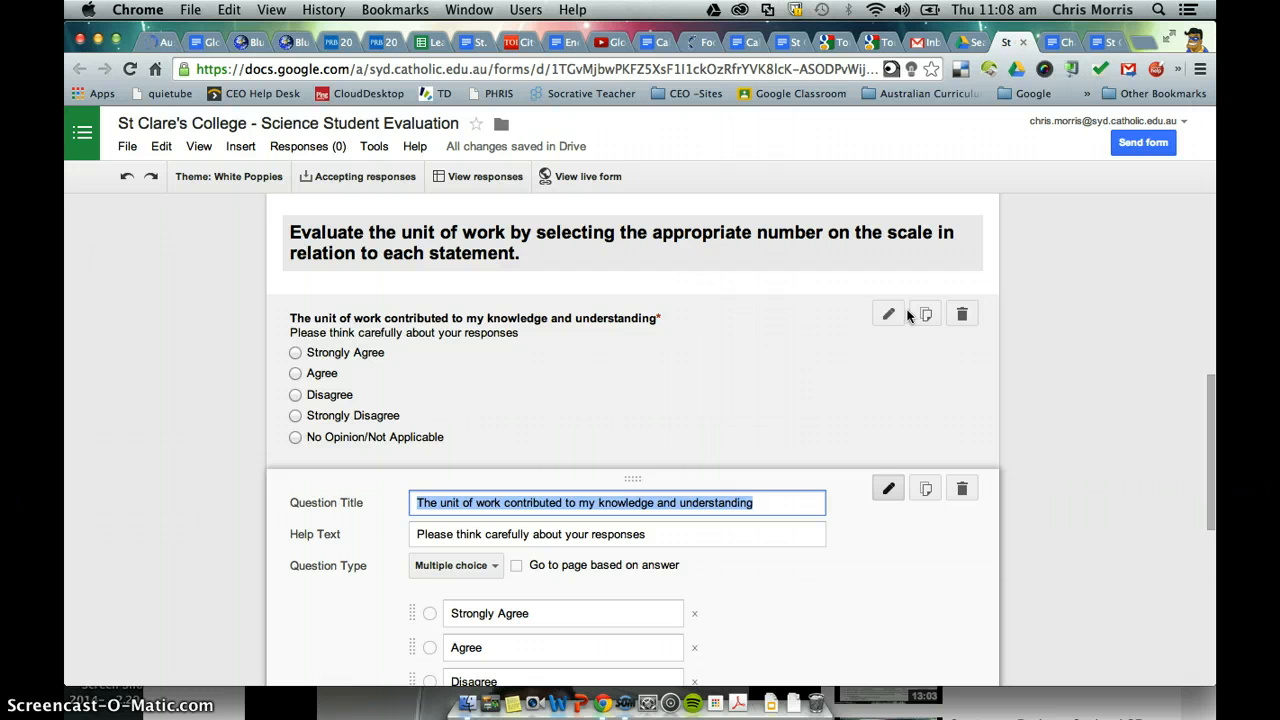
text(Tex)
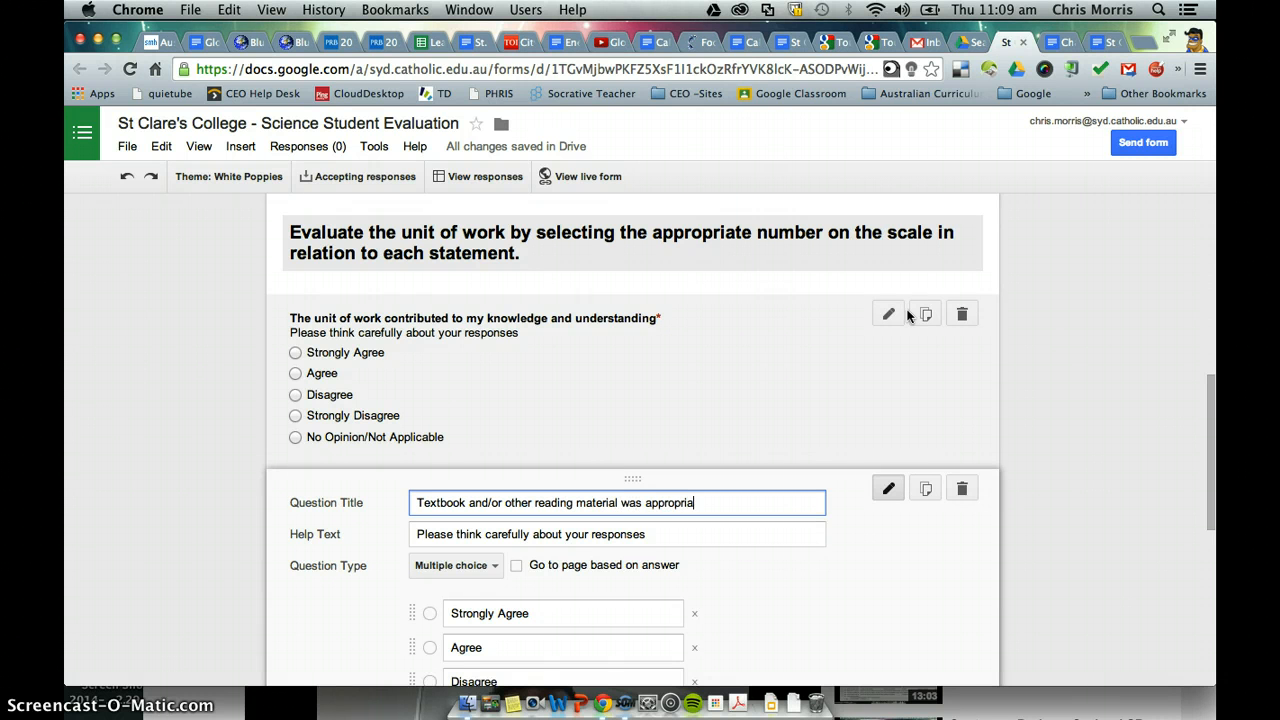
text(and useful)
scroll(677, 577, down, 4)
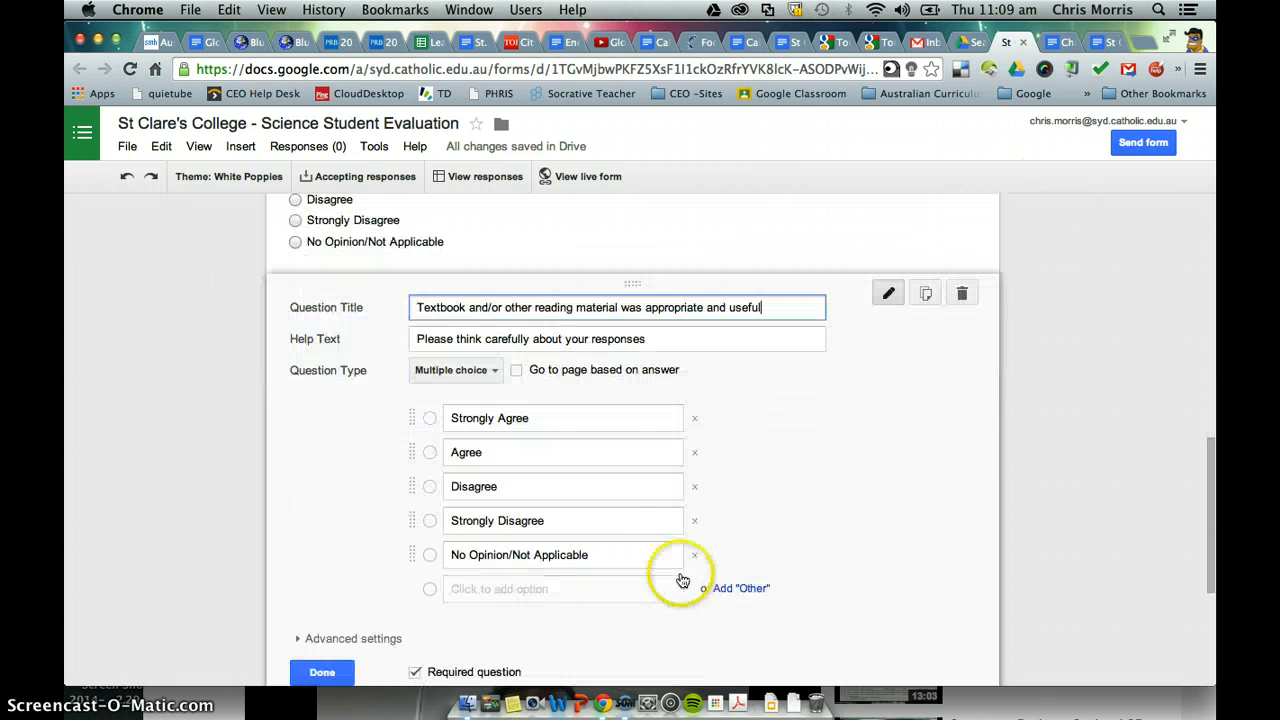
click(322, 673)
scroll(514, 534, up, 2)
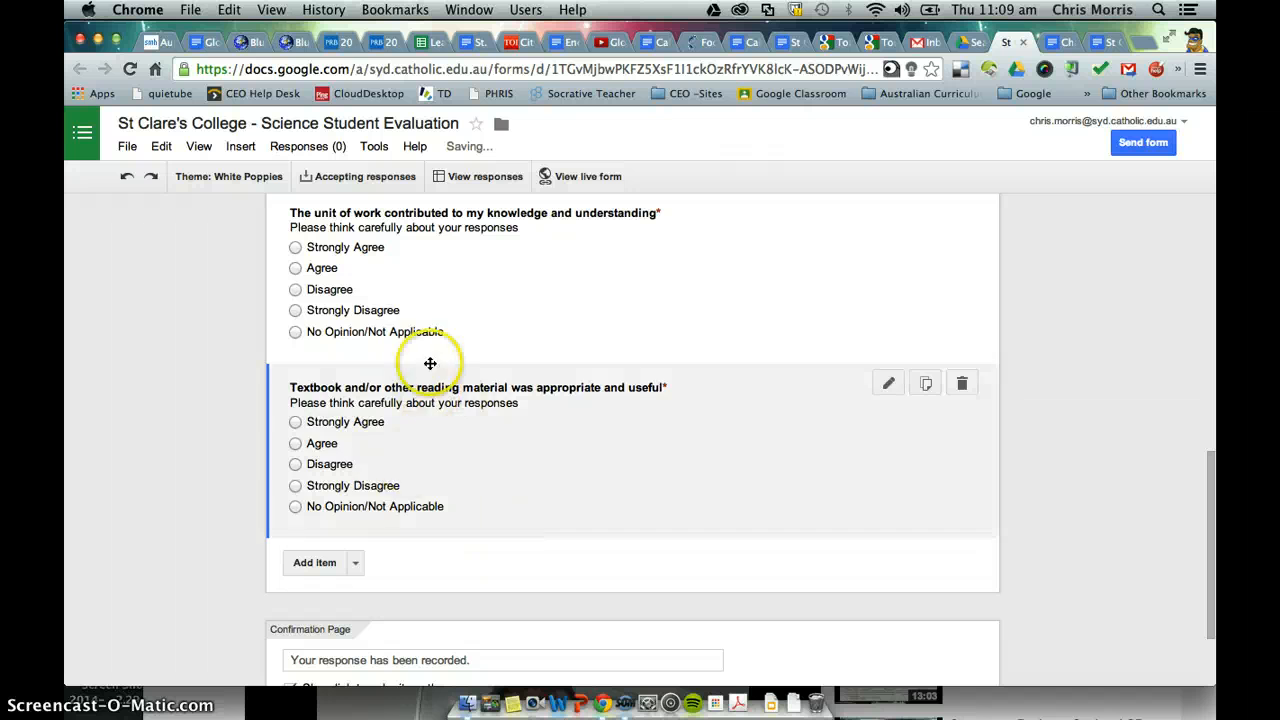
scroll(429, 450, up, 1)
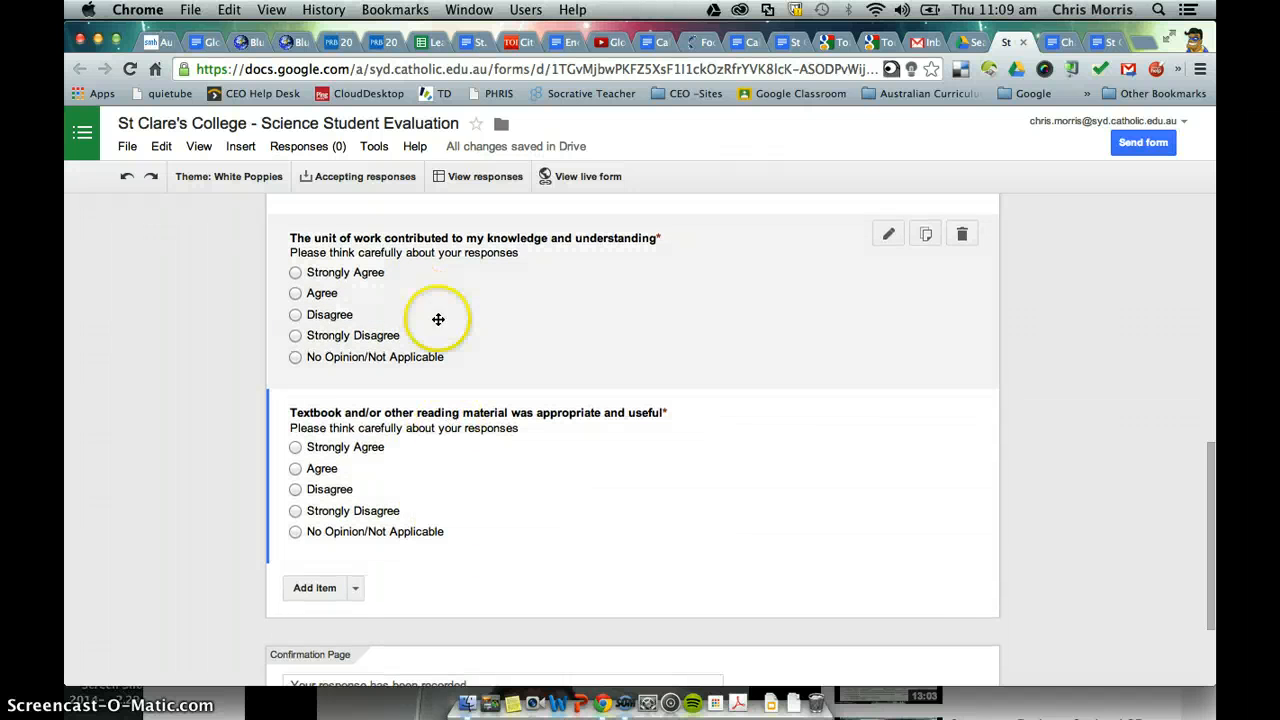
scroll(506, 364, up, 1)
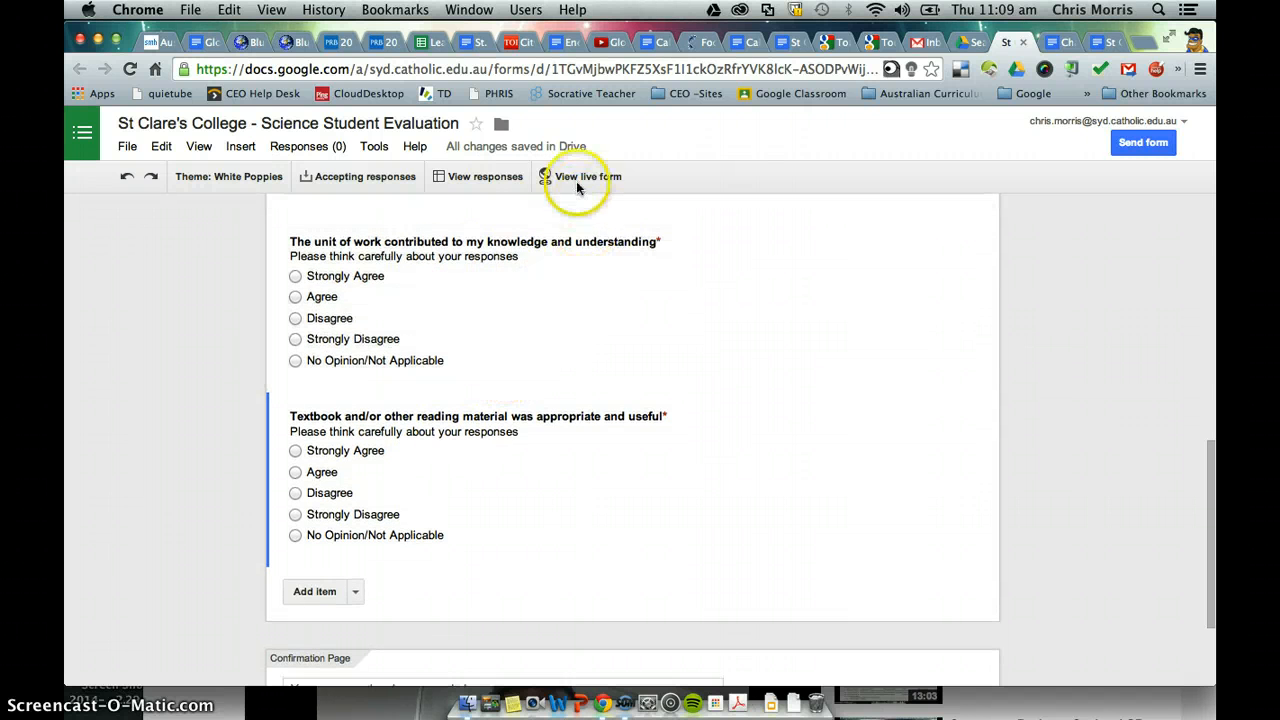
Switch to Google Drive and sort My Drive by last modified to locate the evaluation form and its responses spreadsheet
click(577, 186)
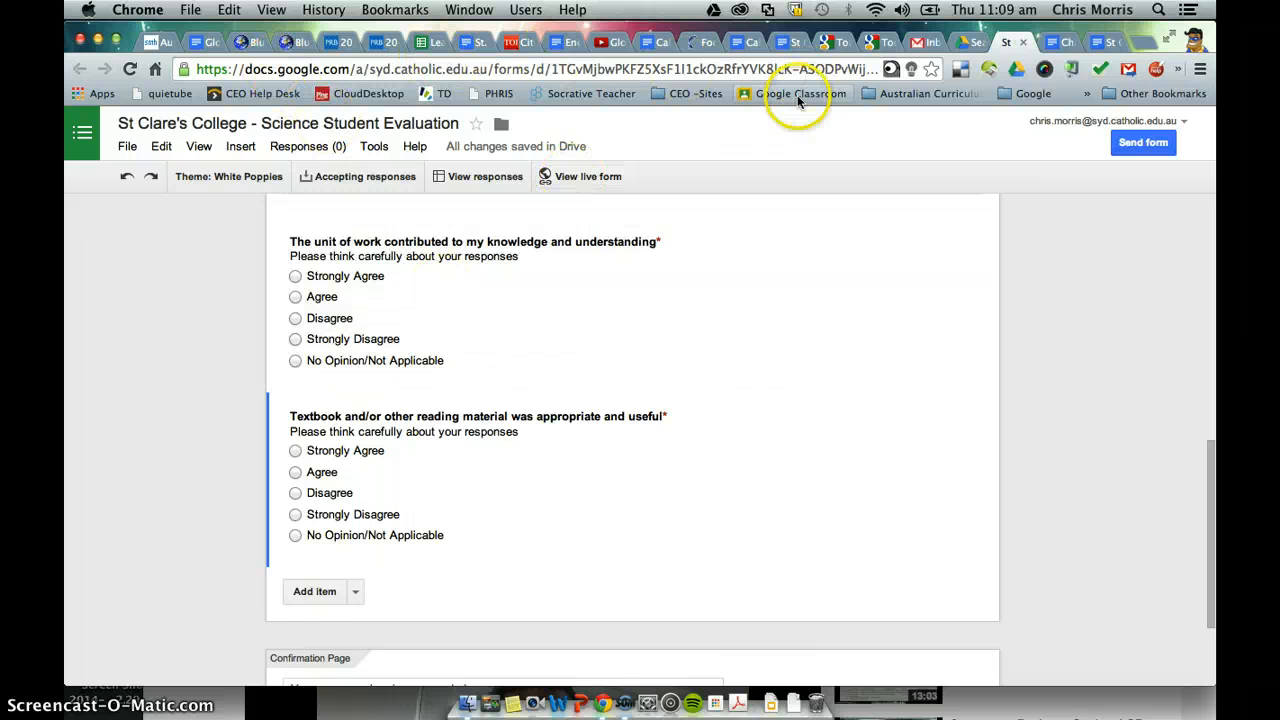
click(962, 43)
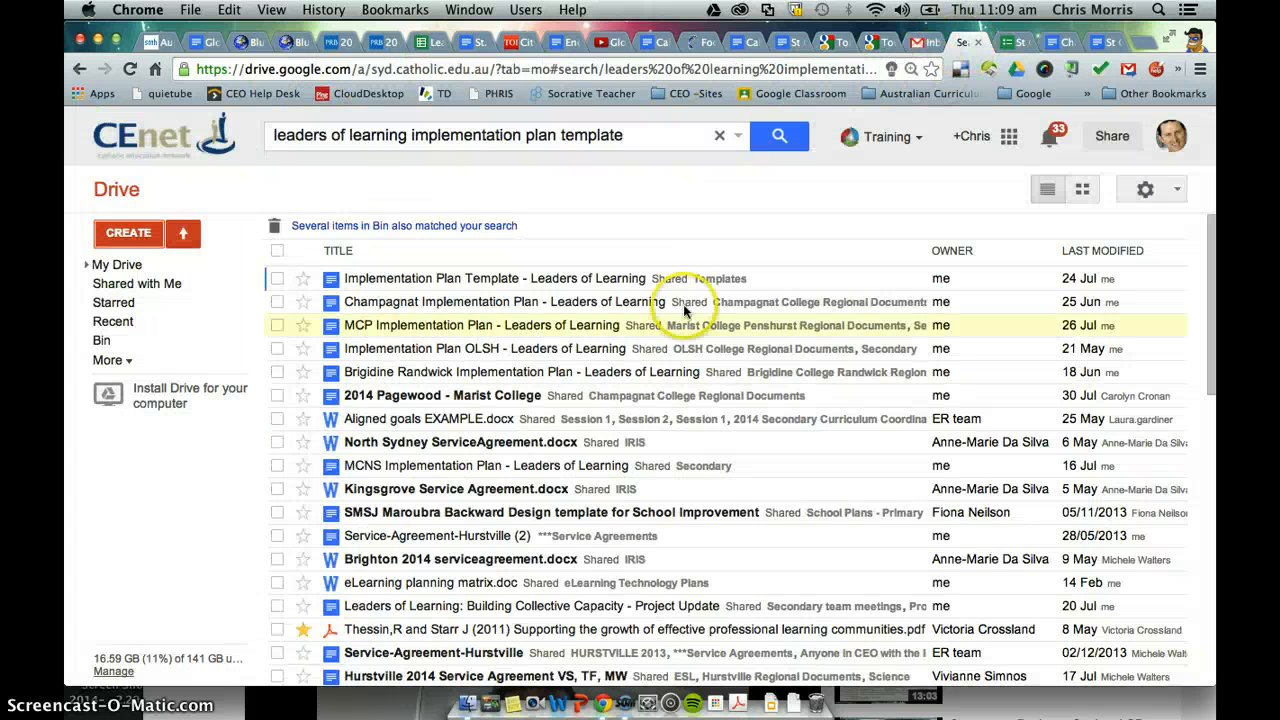
click(184, 270)
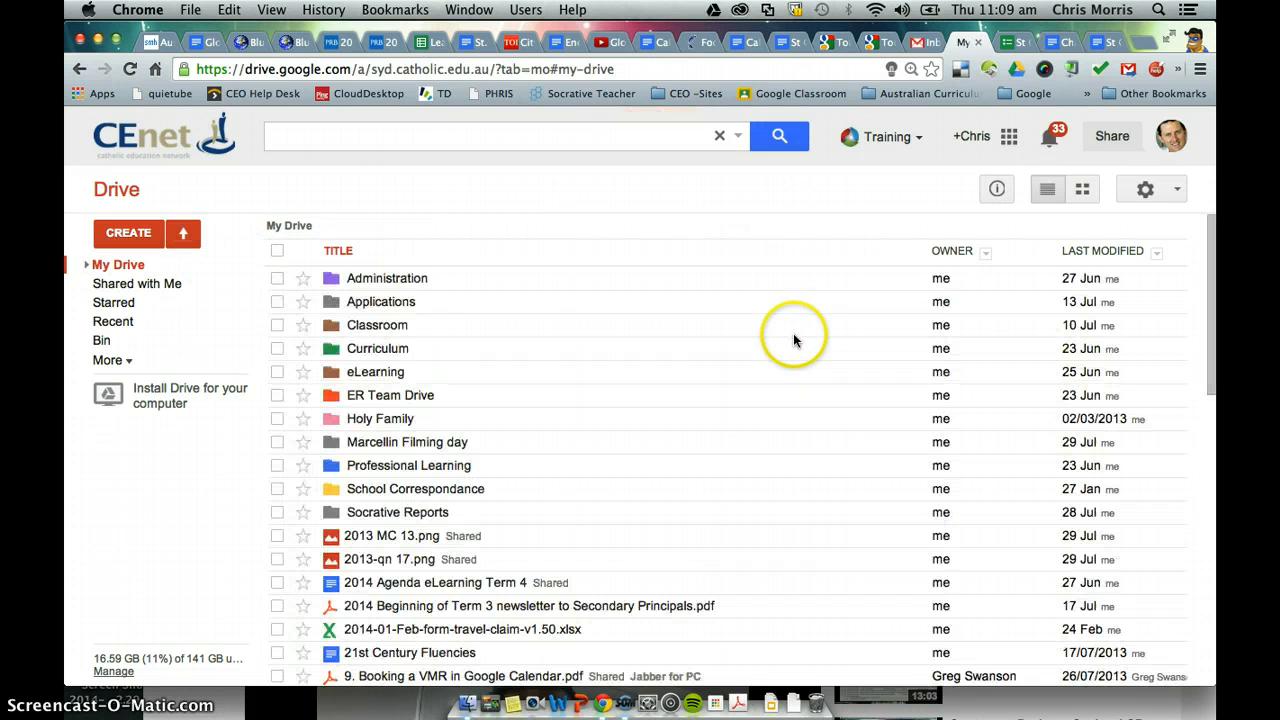
click(1112, 251)
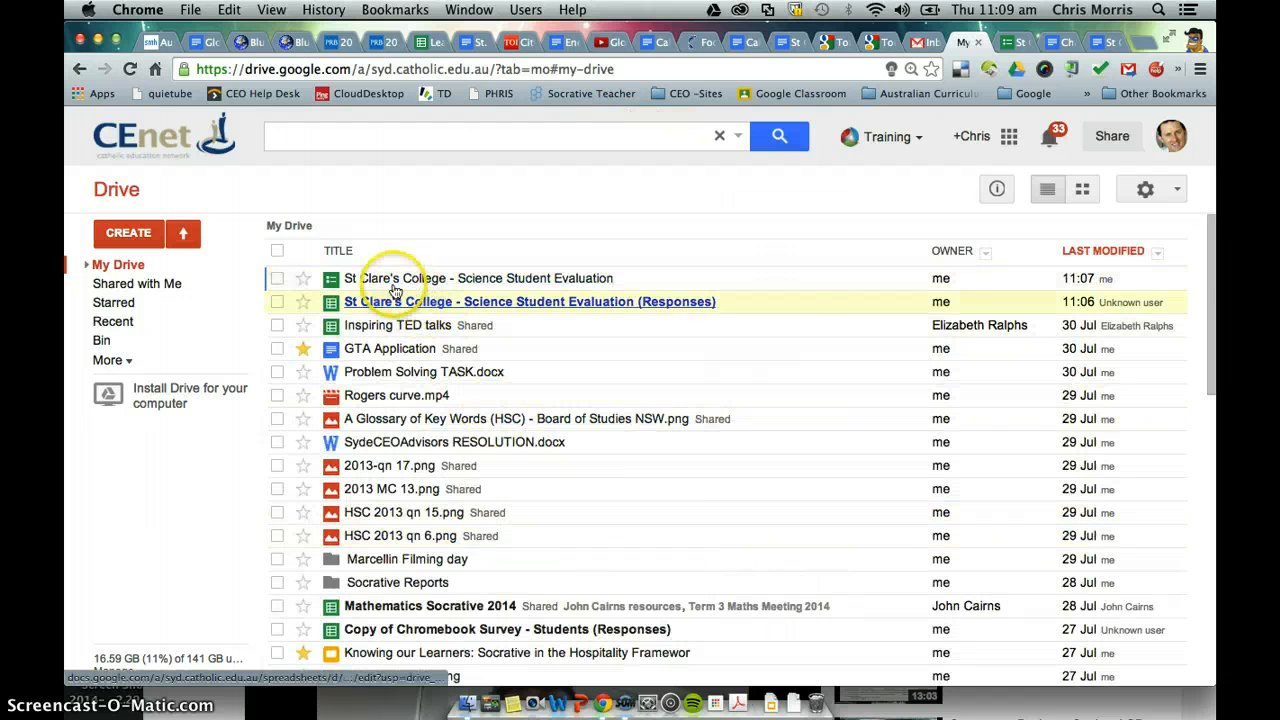
drag(432, 278, 566, 309)
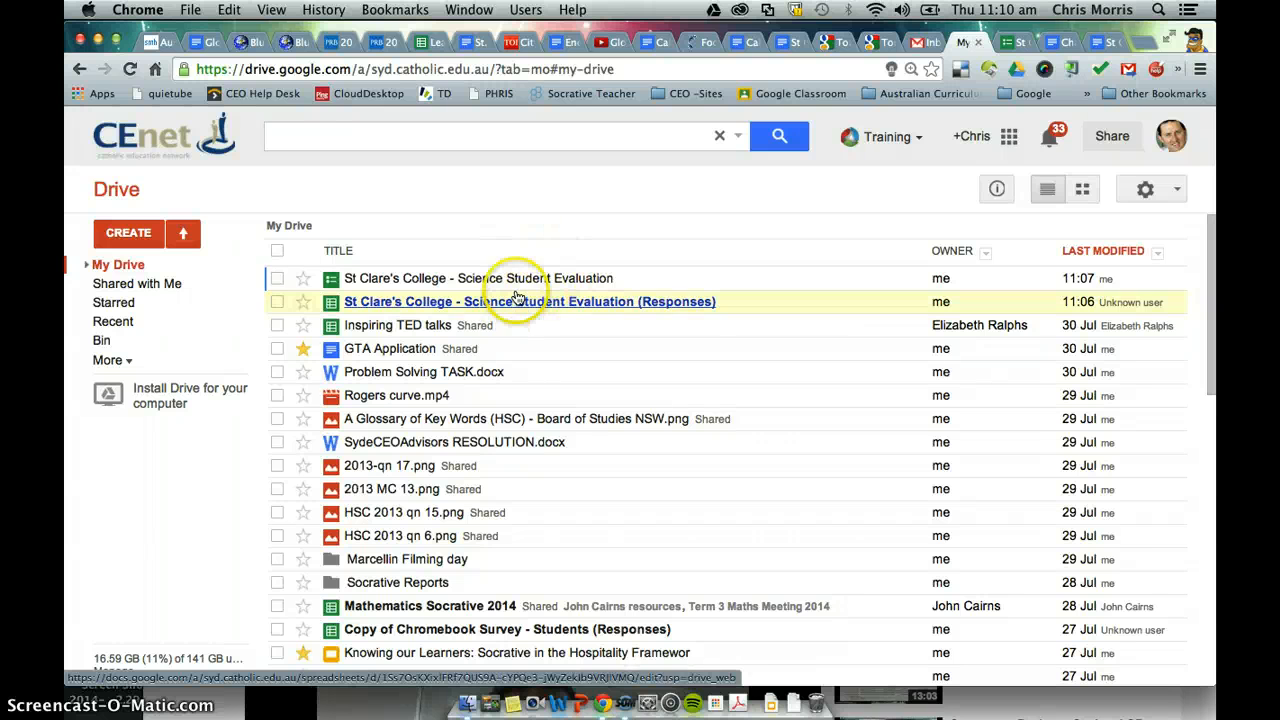
Return to the evaluation form's editor and open the live form
click(1008, 40)
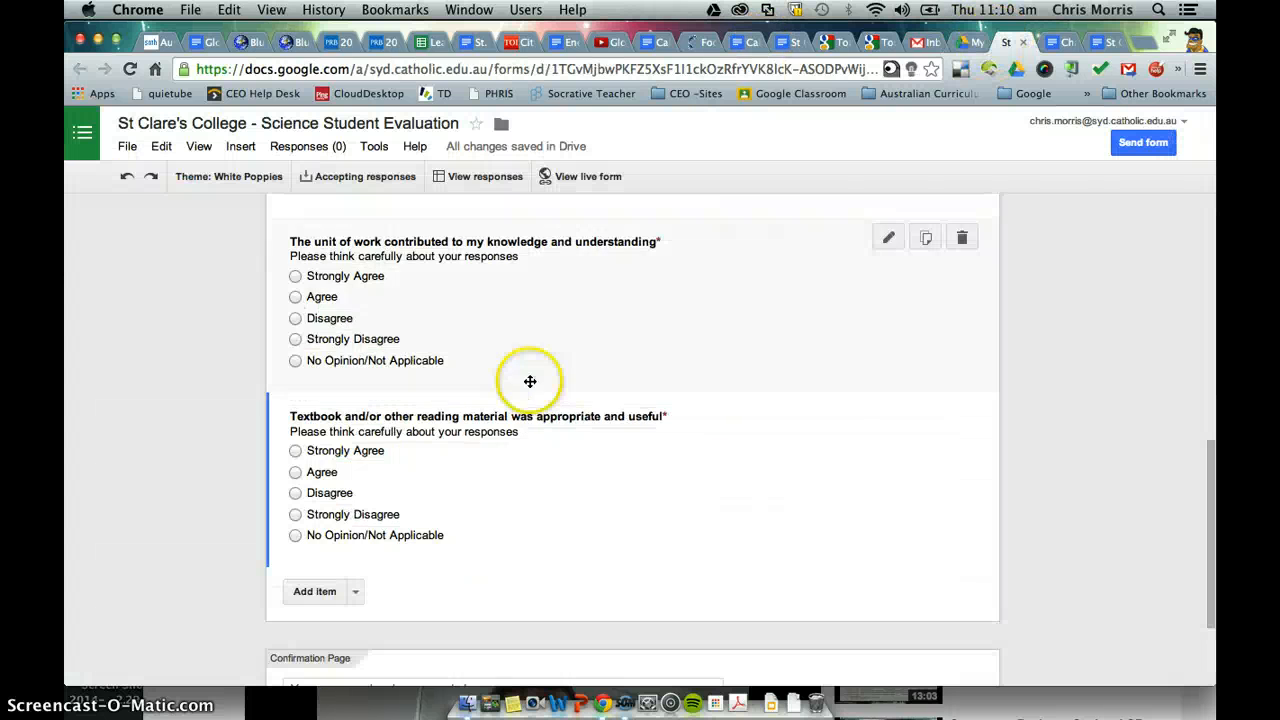
scroll(487, 425, up, 10)
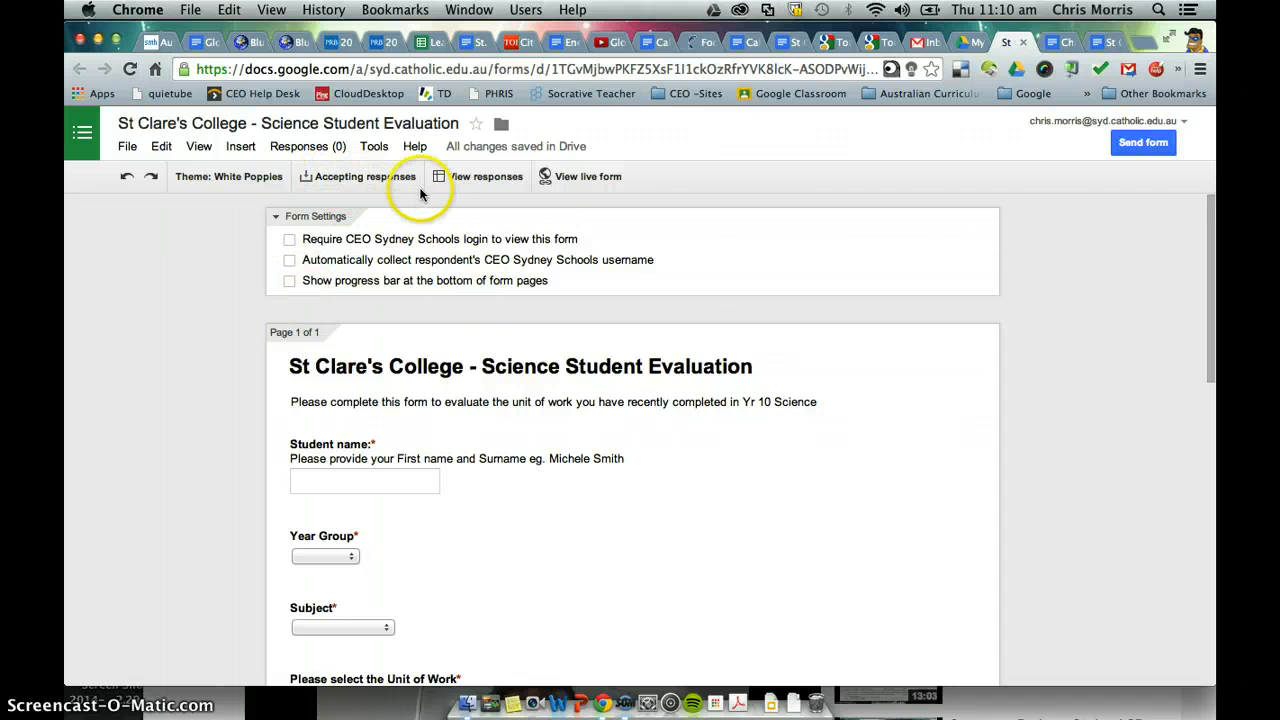
click(589, 177)
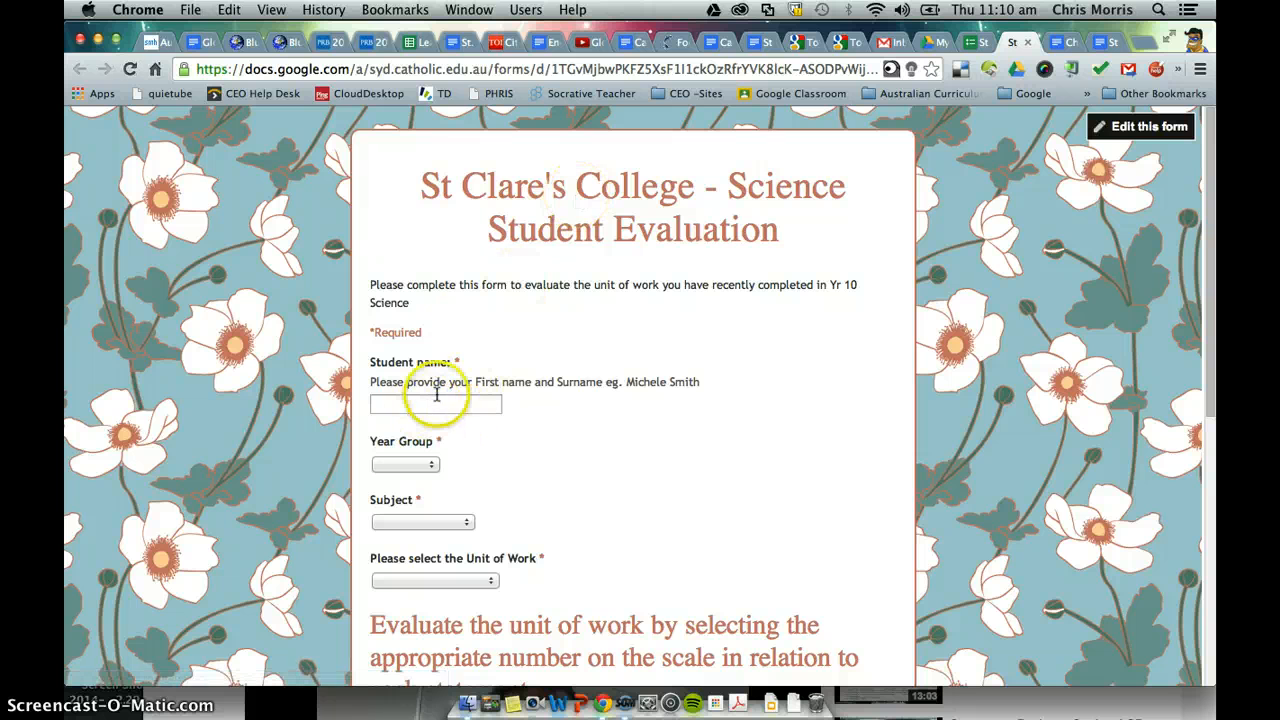
Enter the student's name and select Year 10, Year 10 Science and the unit "From Local to Global" in the live form
click(481, 402)
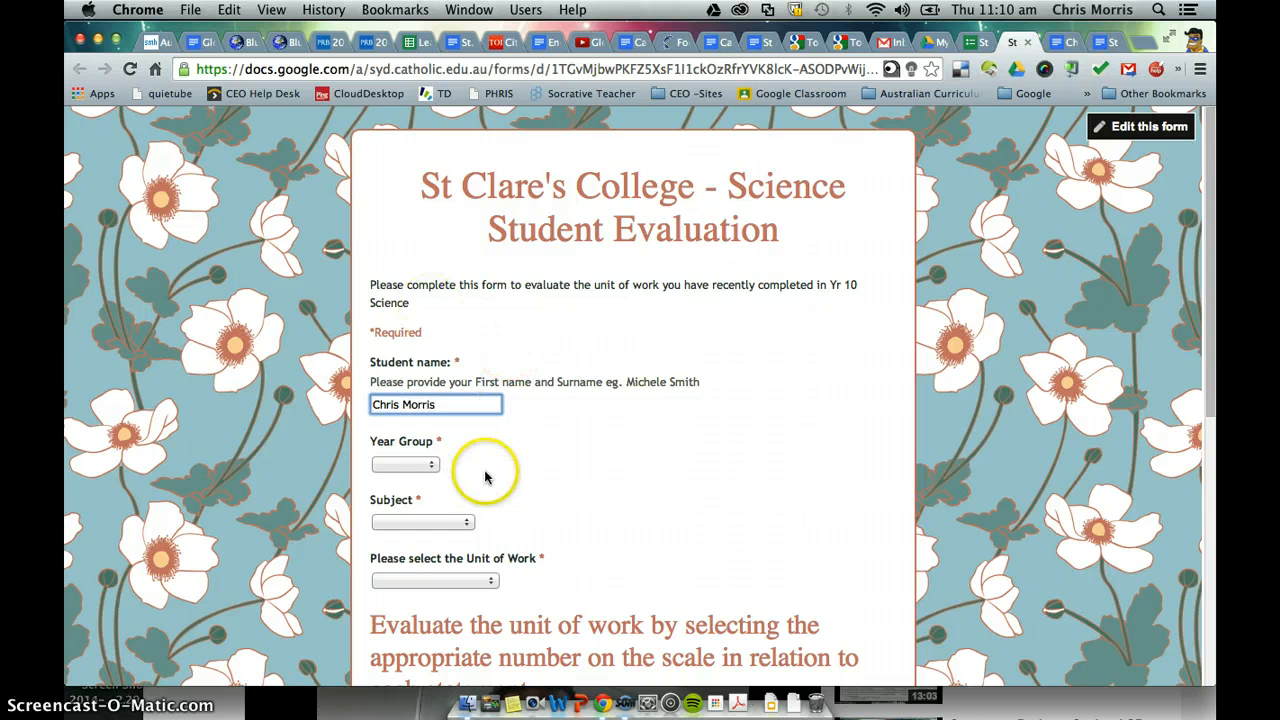
click(430, 464)
click(432, 521)
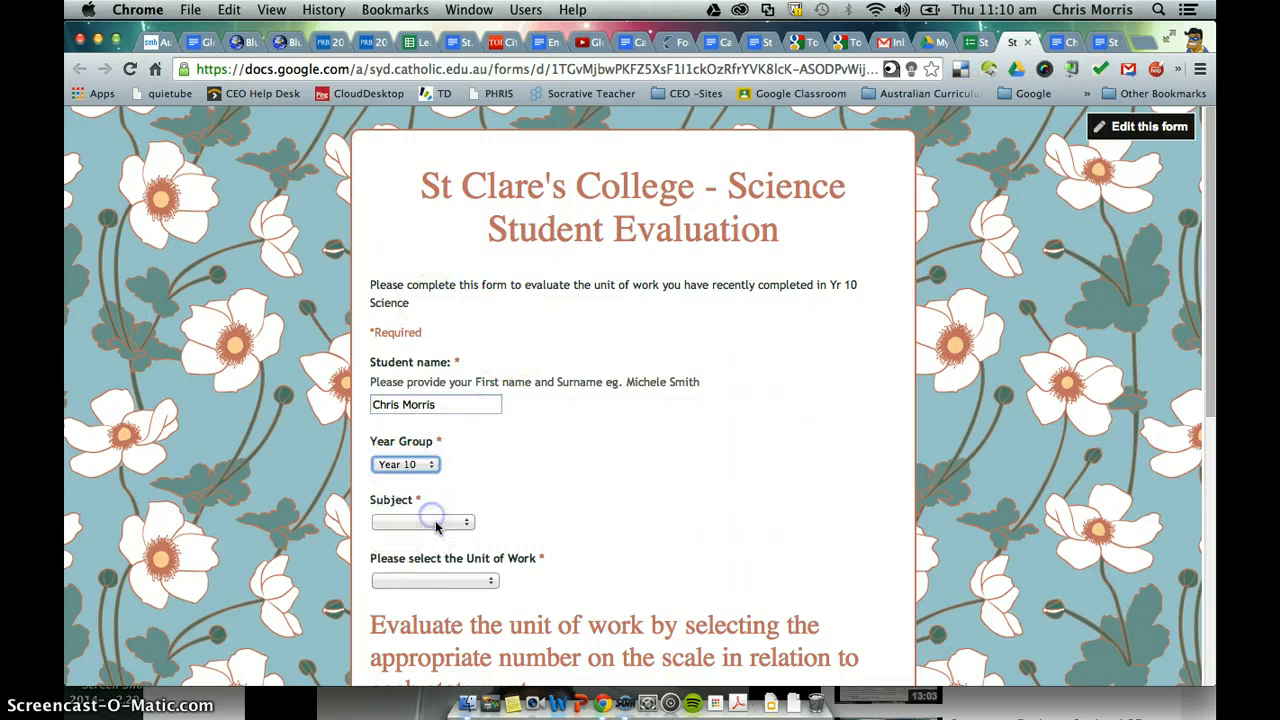
click(436, 522)
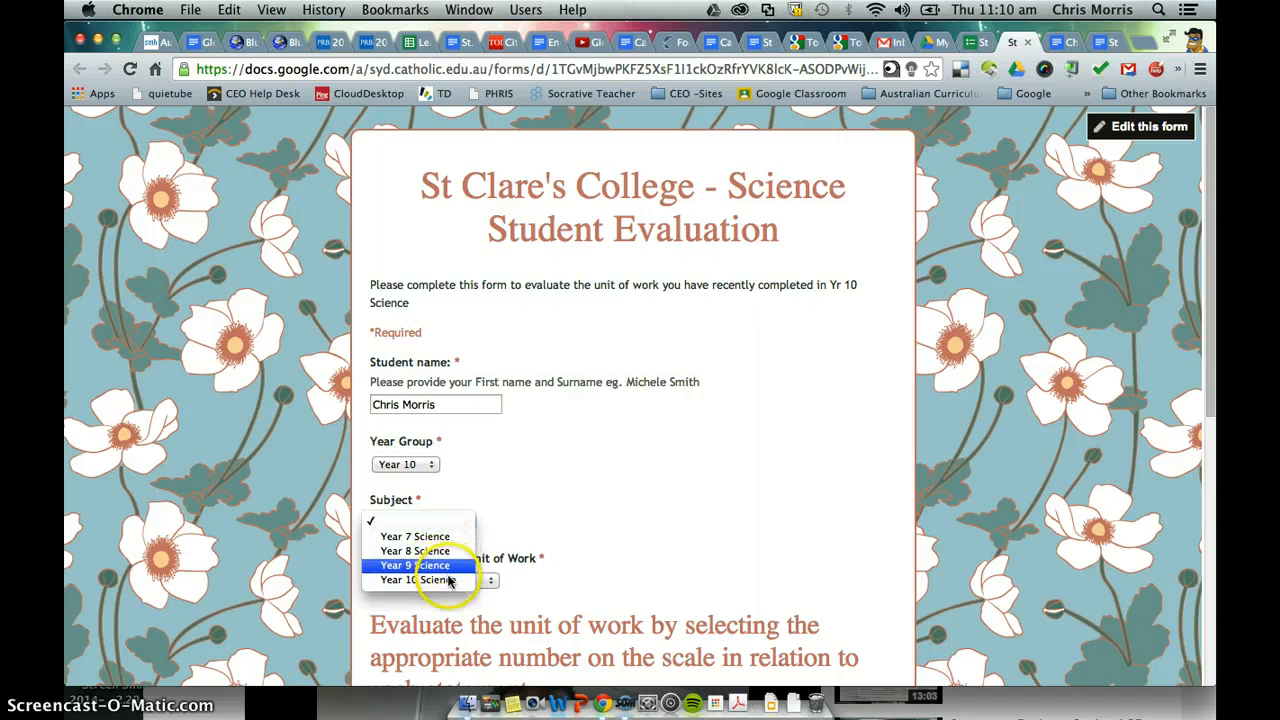
click(440, 579)
scroll(523, 529, down, 5)
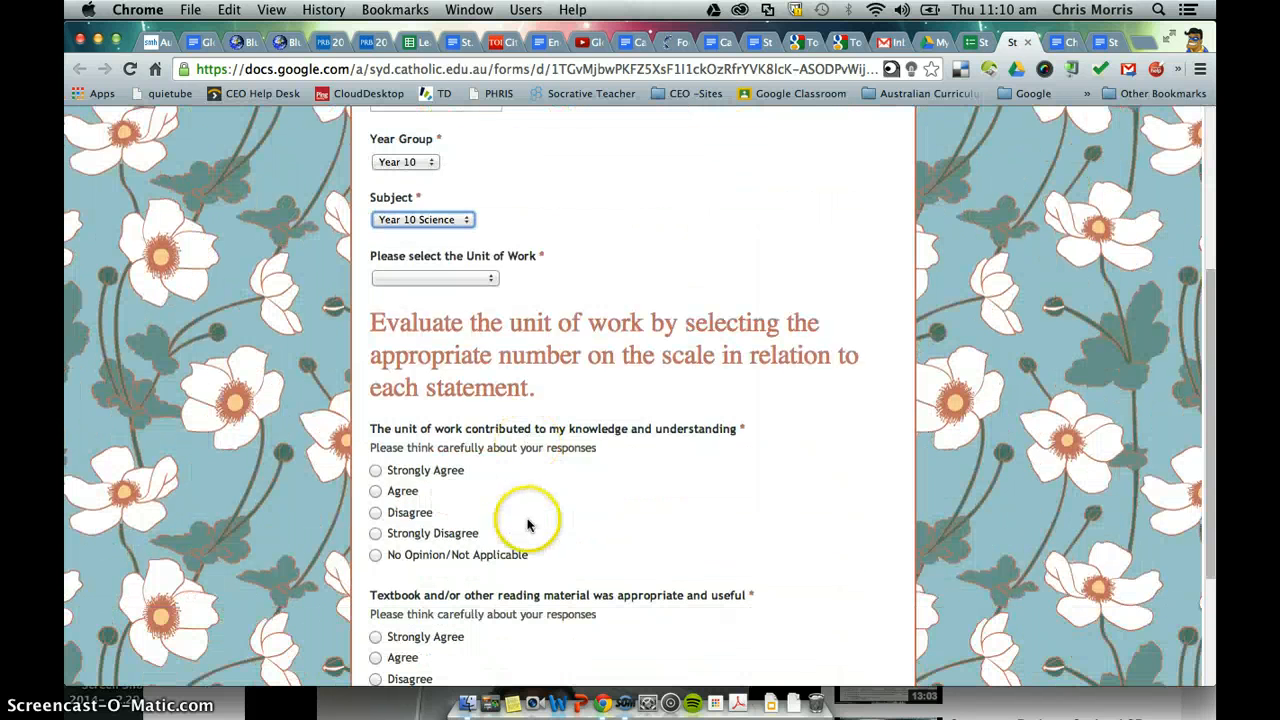
click(439, 279)
click(430, 292)
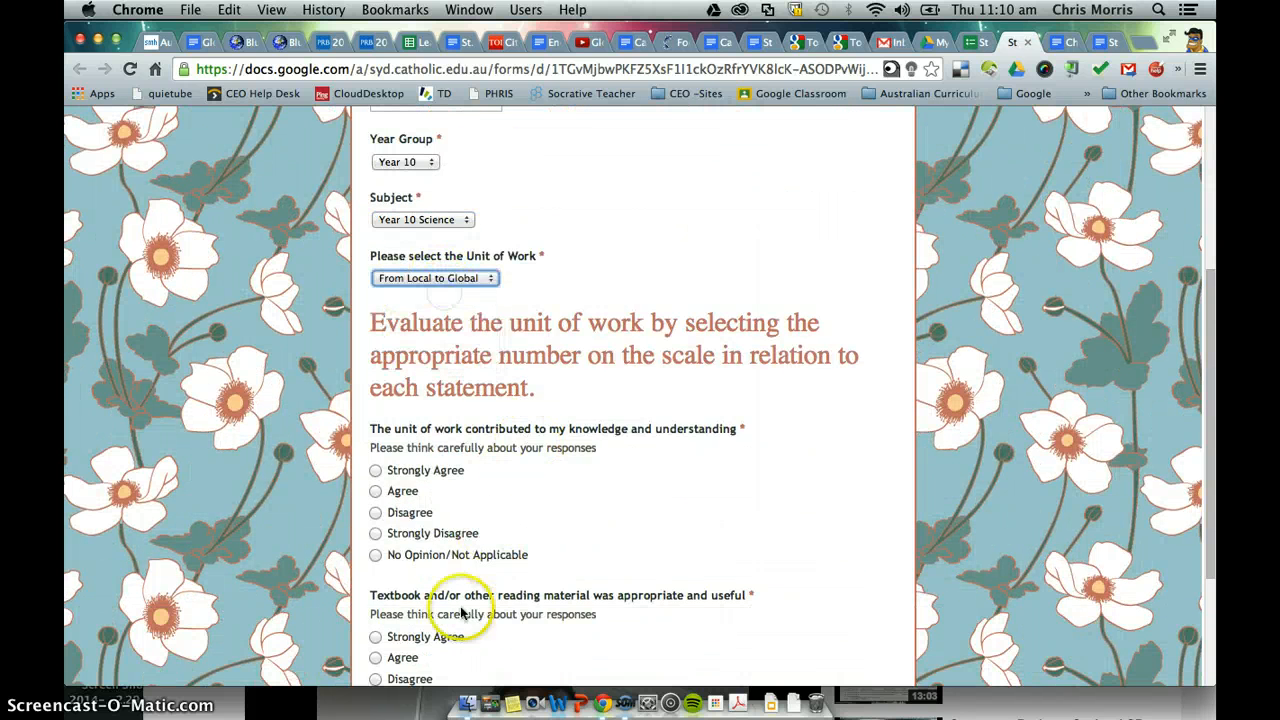
Answer the knowledge statement with Strongly Agree and the textbook statement with Agree, and submit the response
click(375, 471)
scroll(380, 490, down, 3)
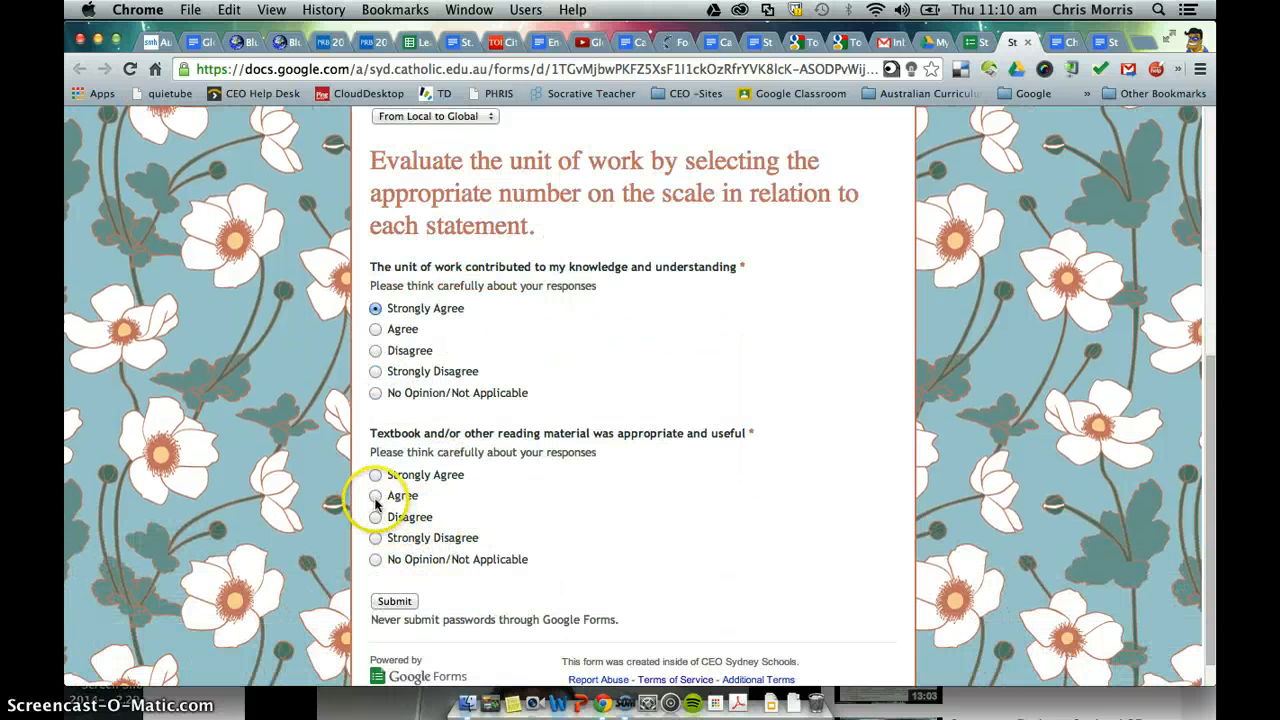
click(375, 496)
click(405, 601)
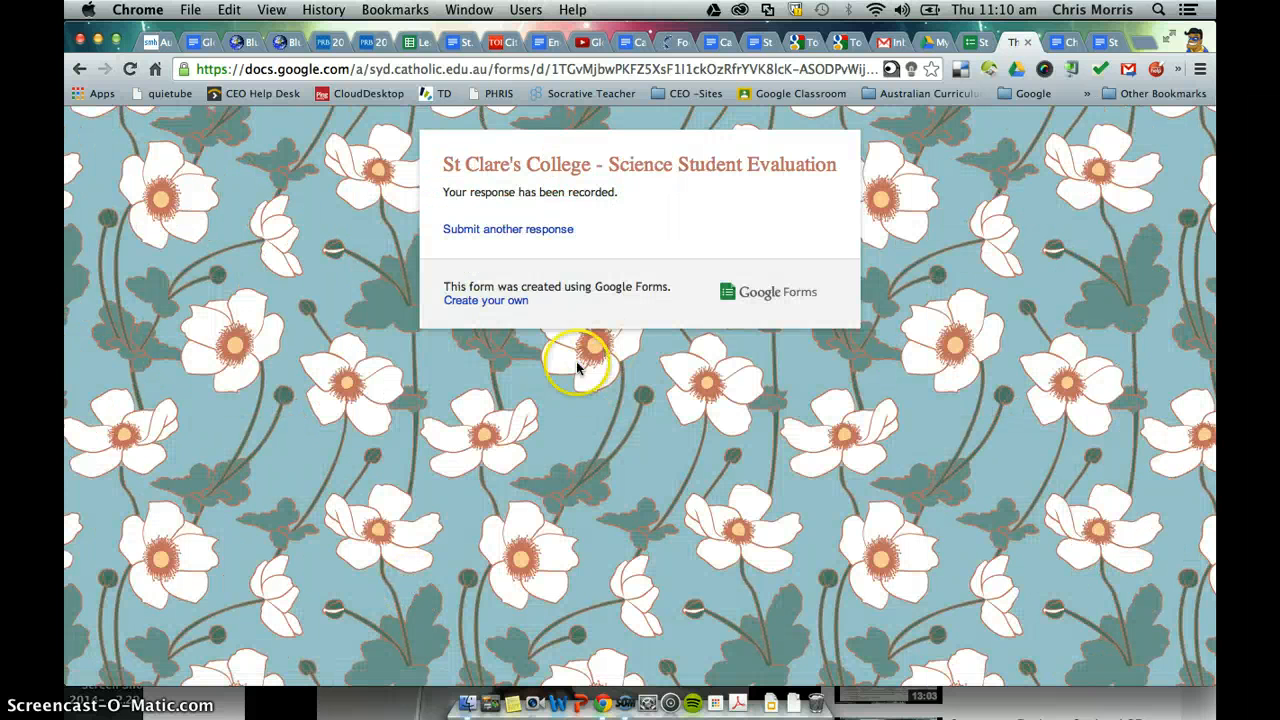
Return to the form editor and open the spreadsheet of collected responses
click(970, 41)
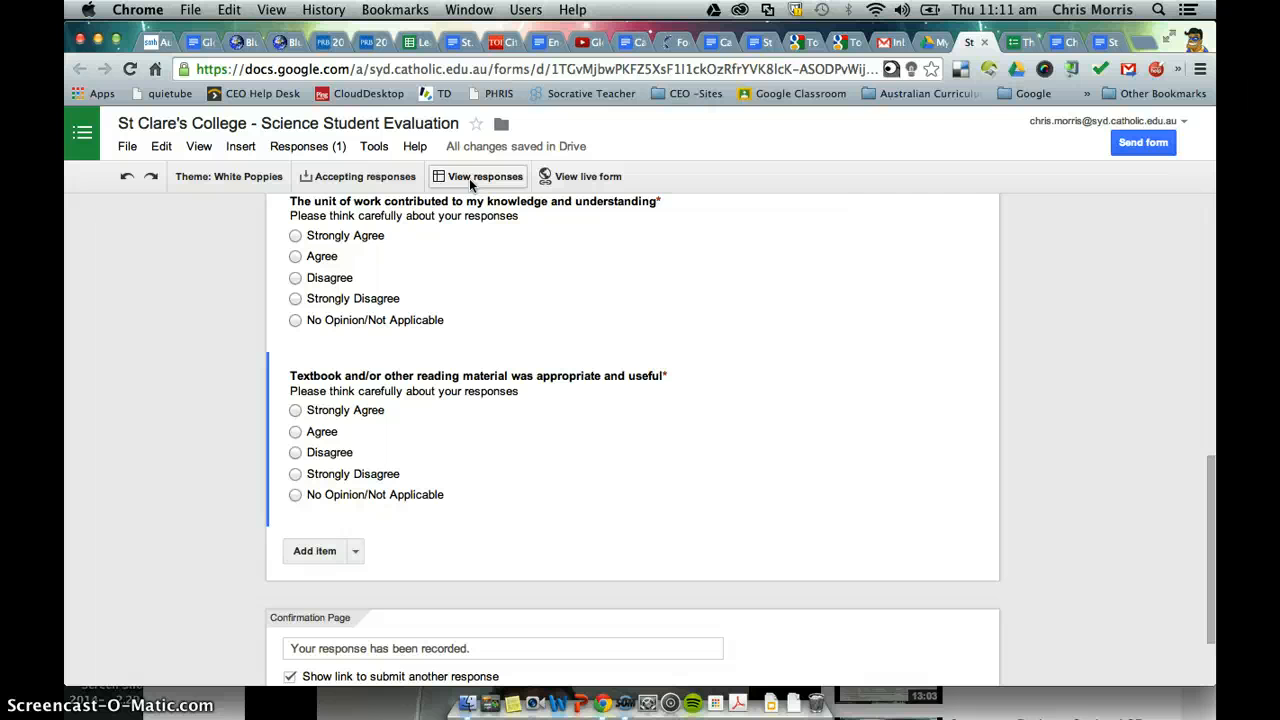
click(934, 44)
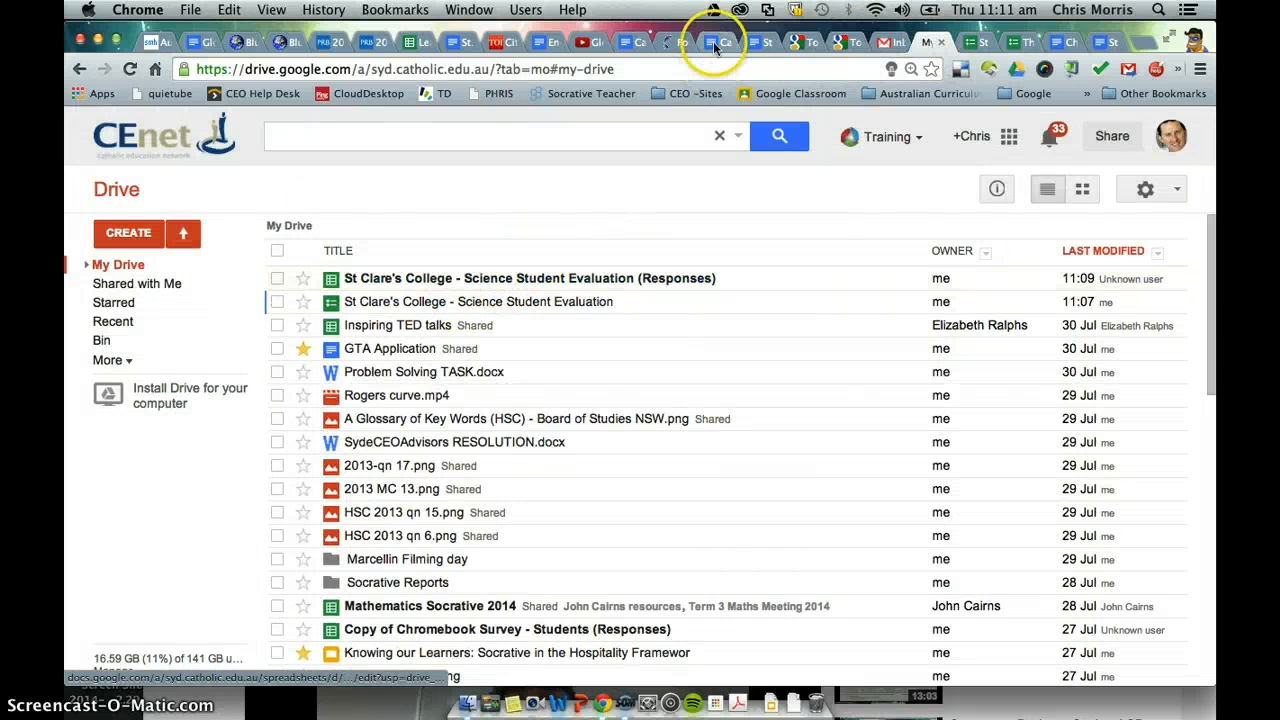
click(1023, 44)
click(977, 42)
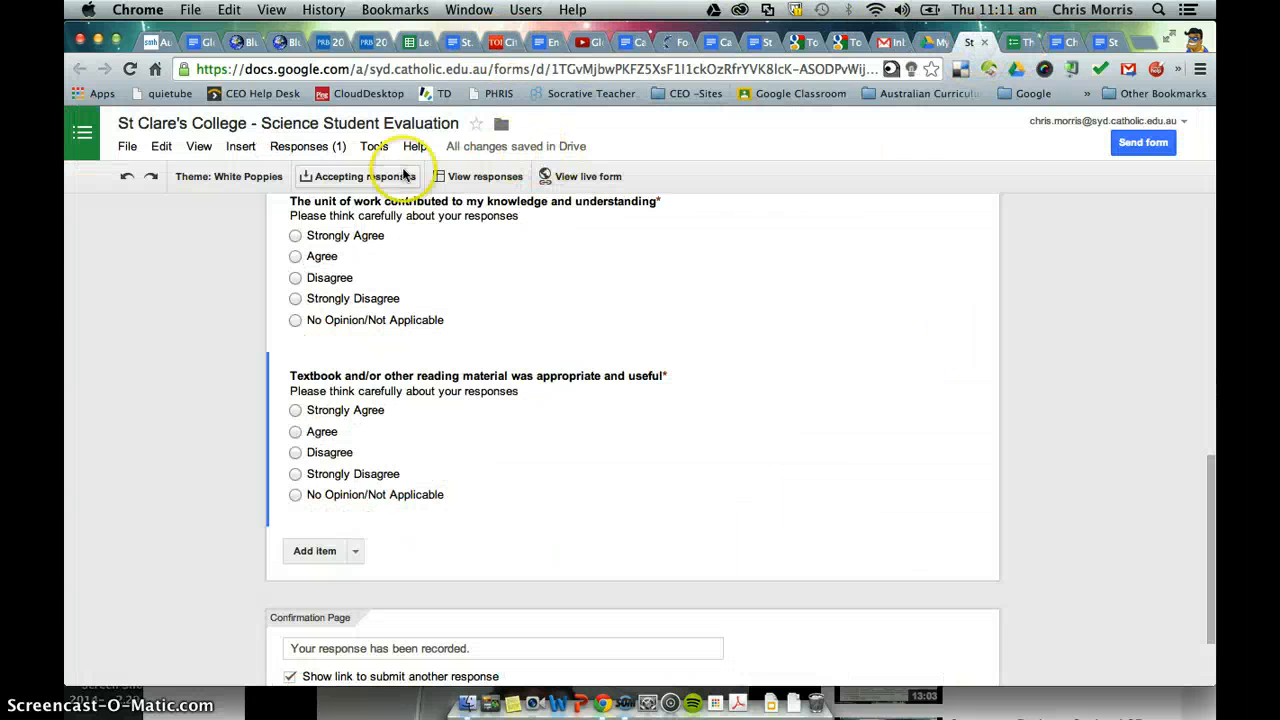
click(452, 177)
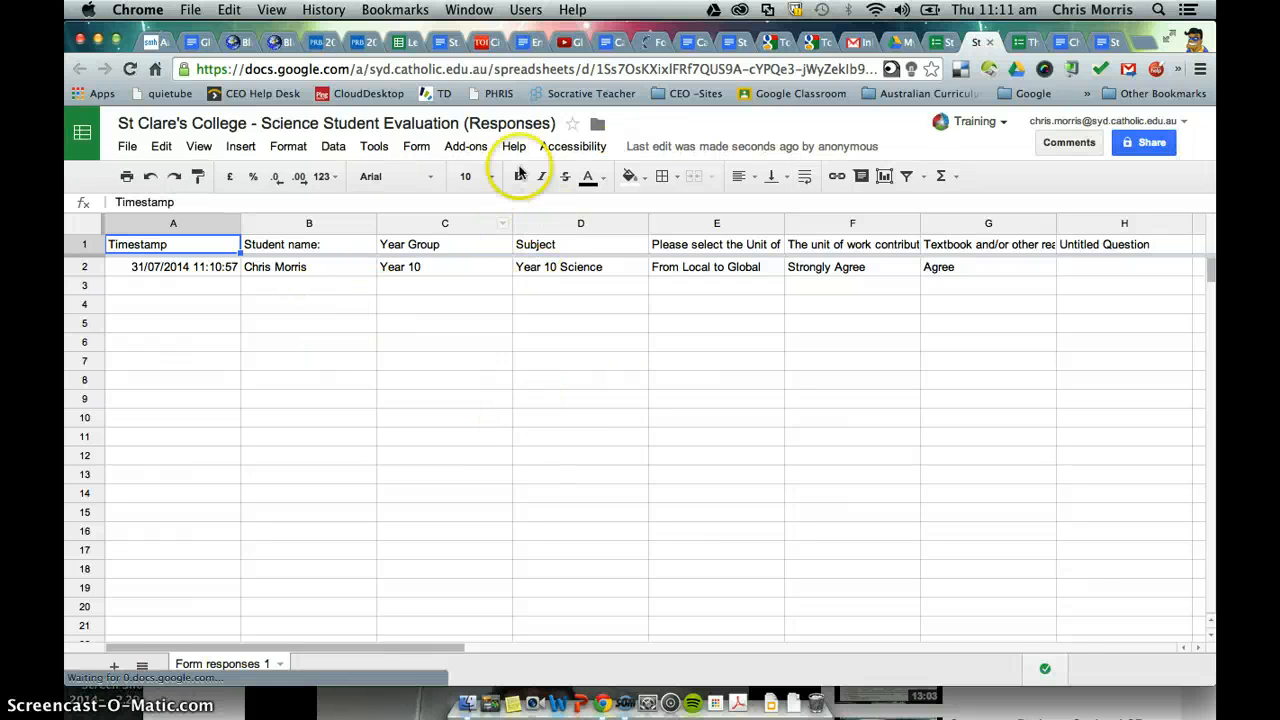
Show the summary of responses, review the charts for each question, and close the summary
click(420, 148)
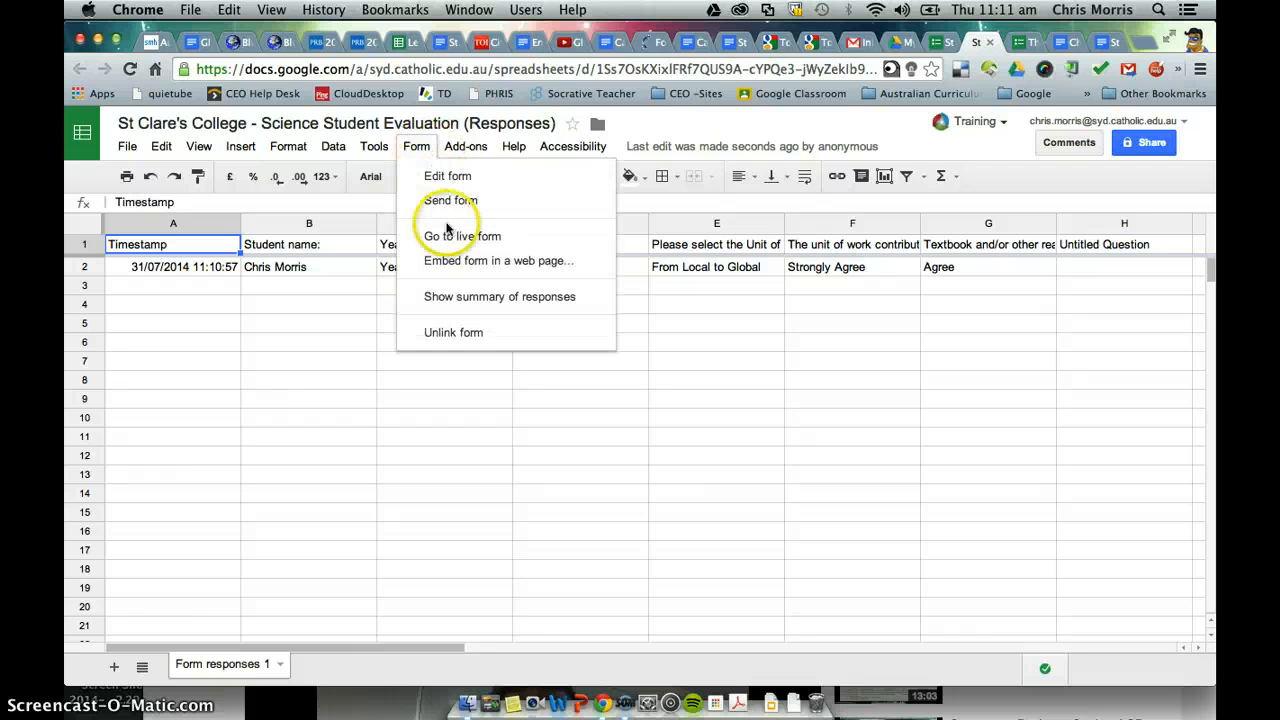
click(455, 296)
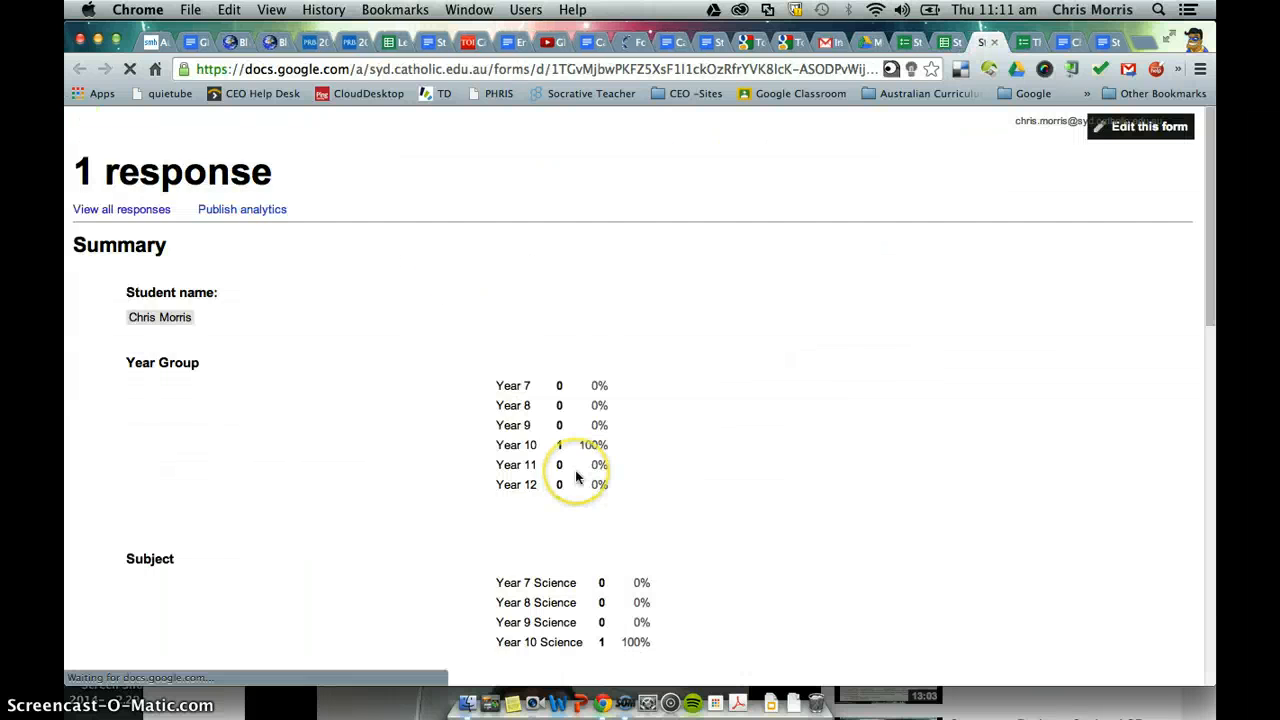
scroll(798, 343, down, 5)
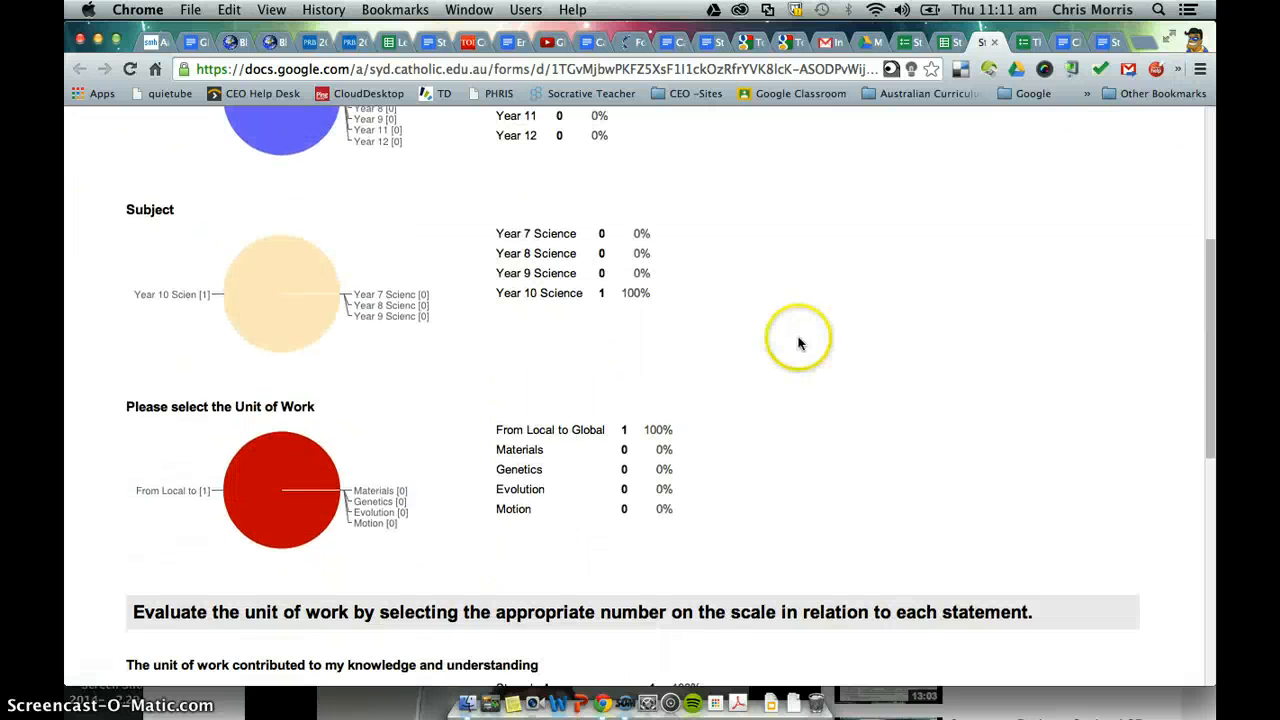
scroll(798, 343, down, 3)
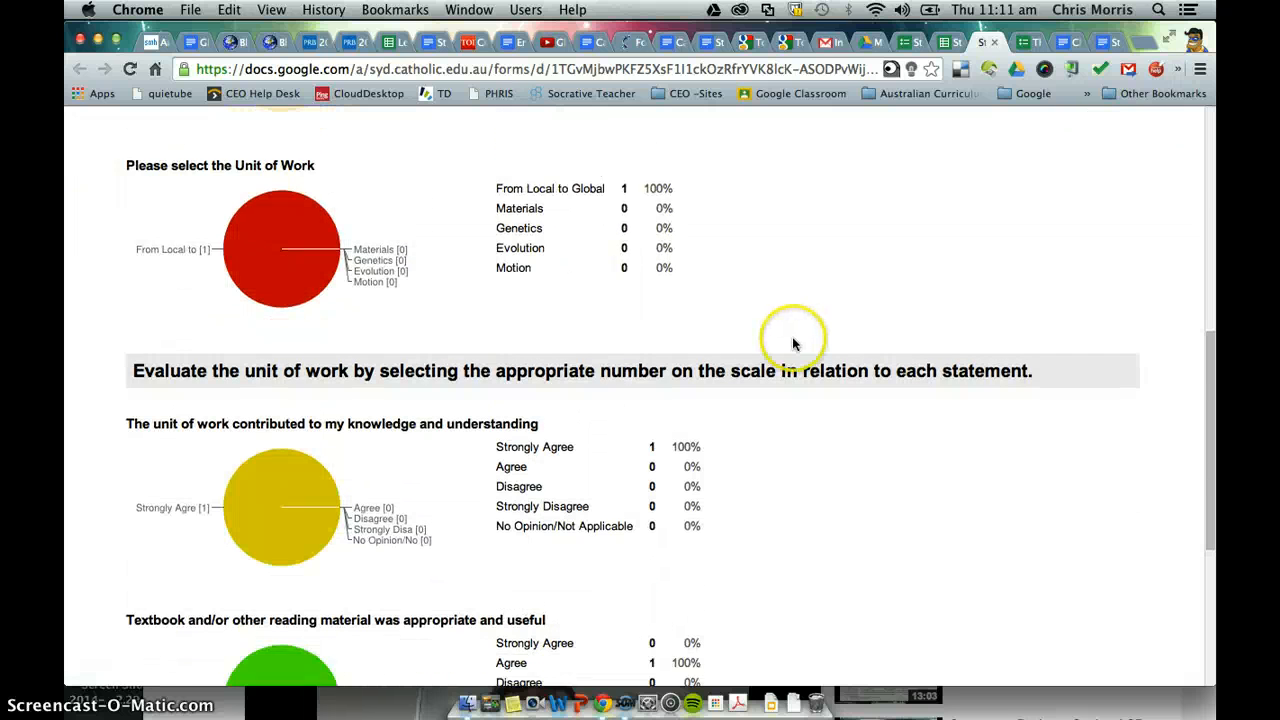
scroll(793, 344, down, 2)
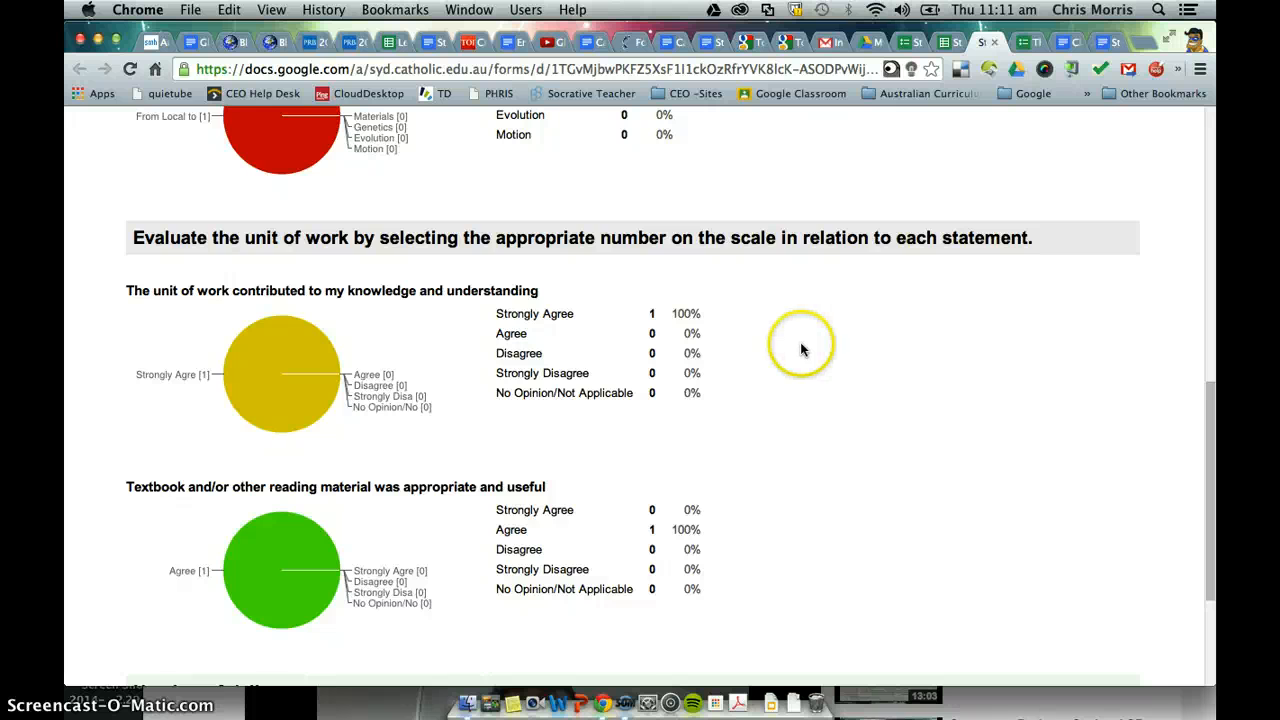
scroll(803, 350, up, 8)
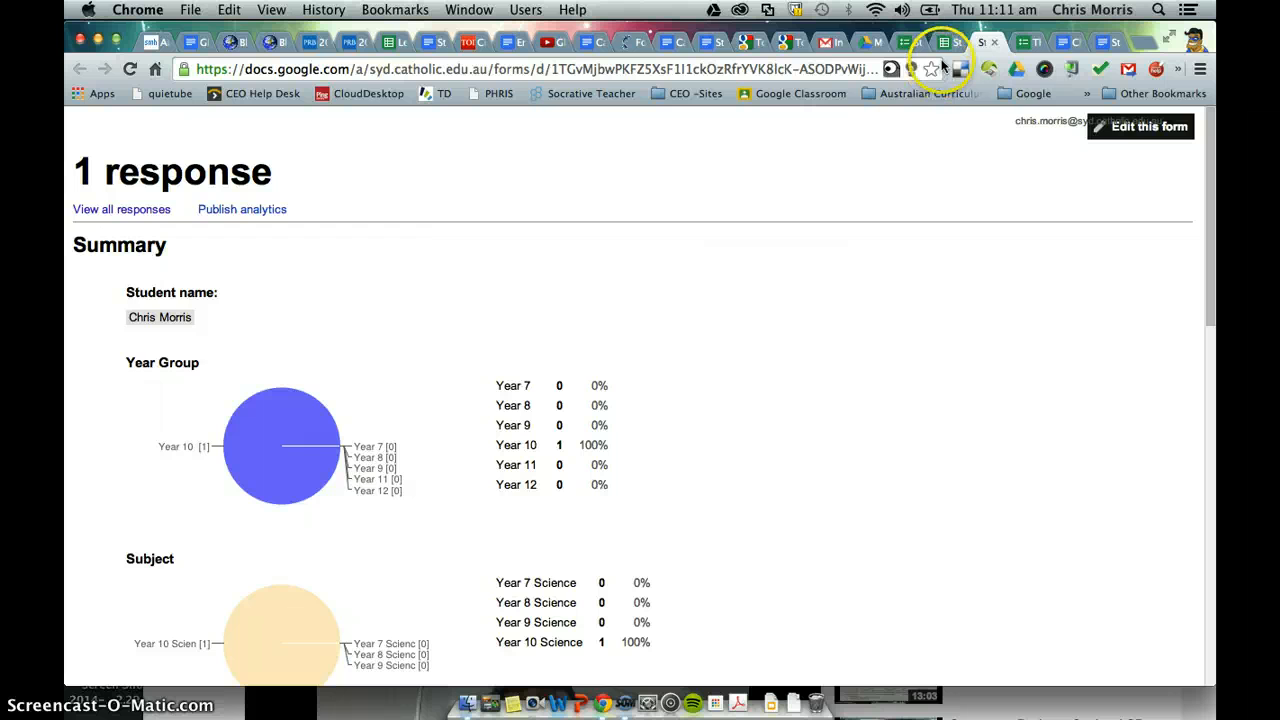
click(995, 44)
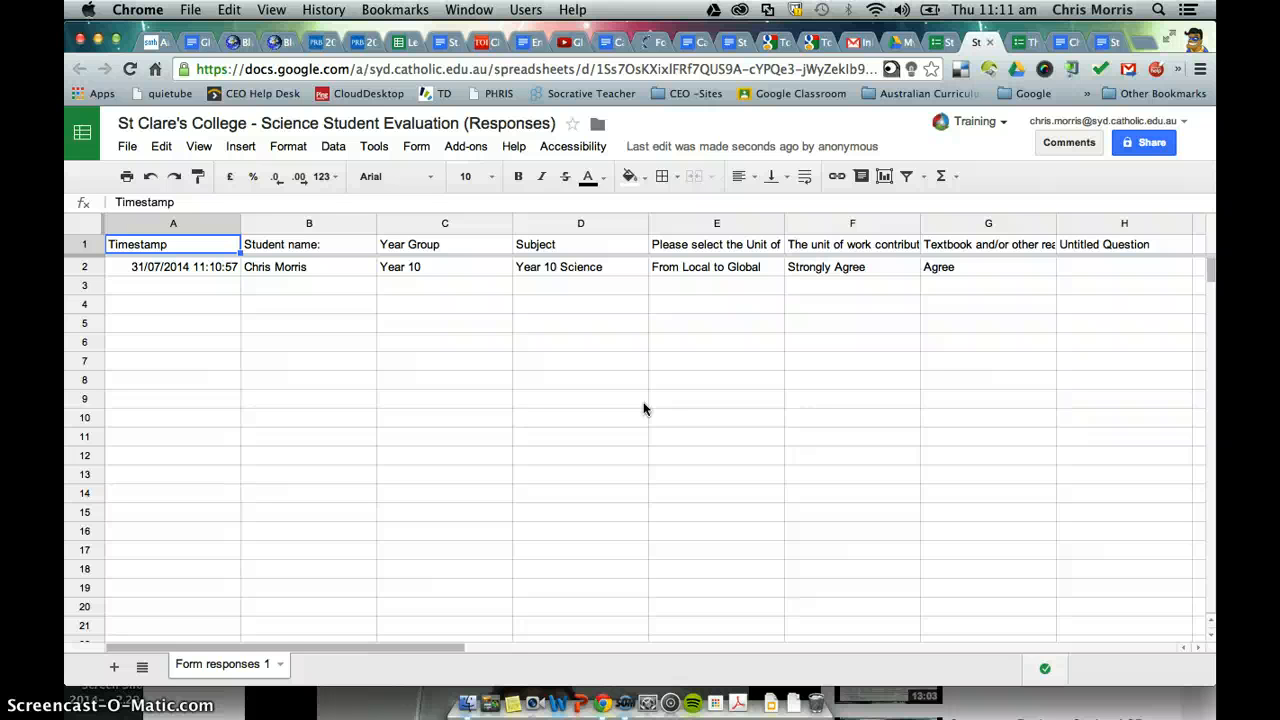
View the responses spreadsheet's sharing settings, close them, and return to the form editor
click(1140, 143)
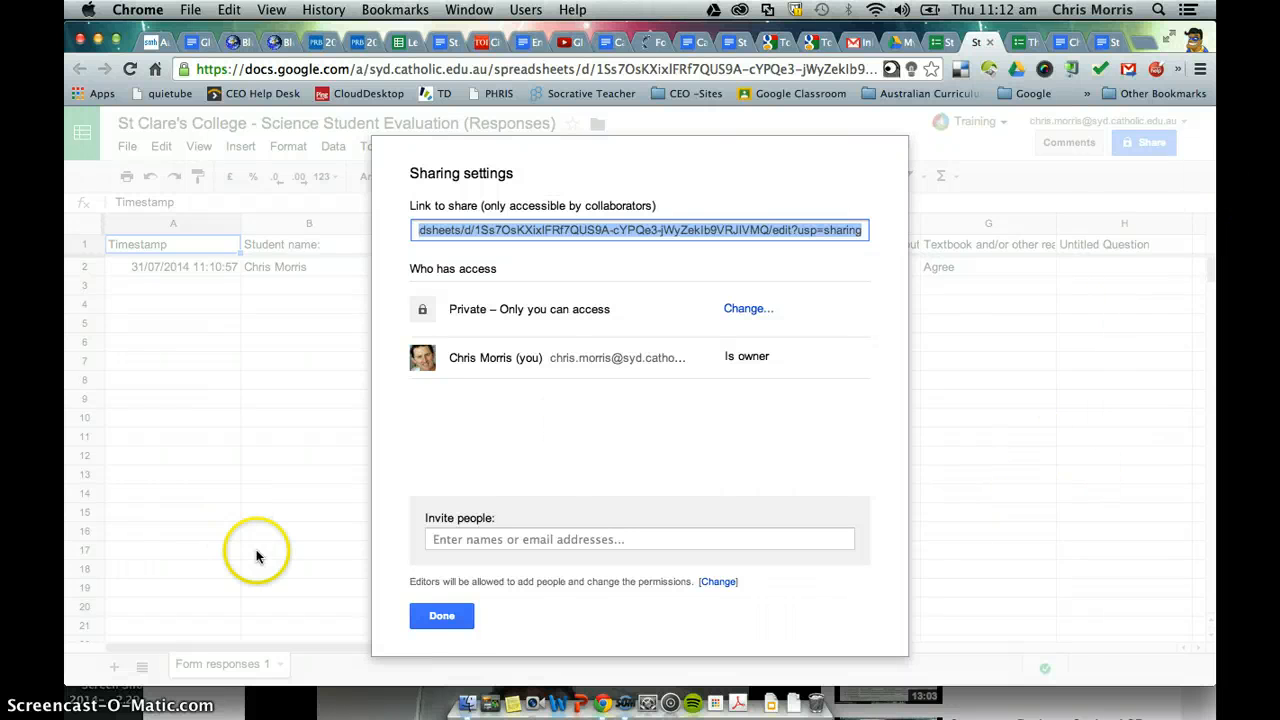
click(440, 617)
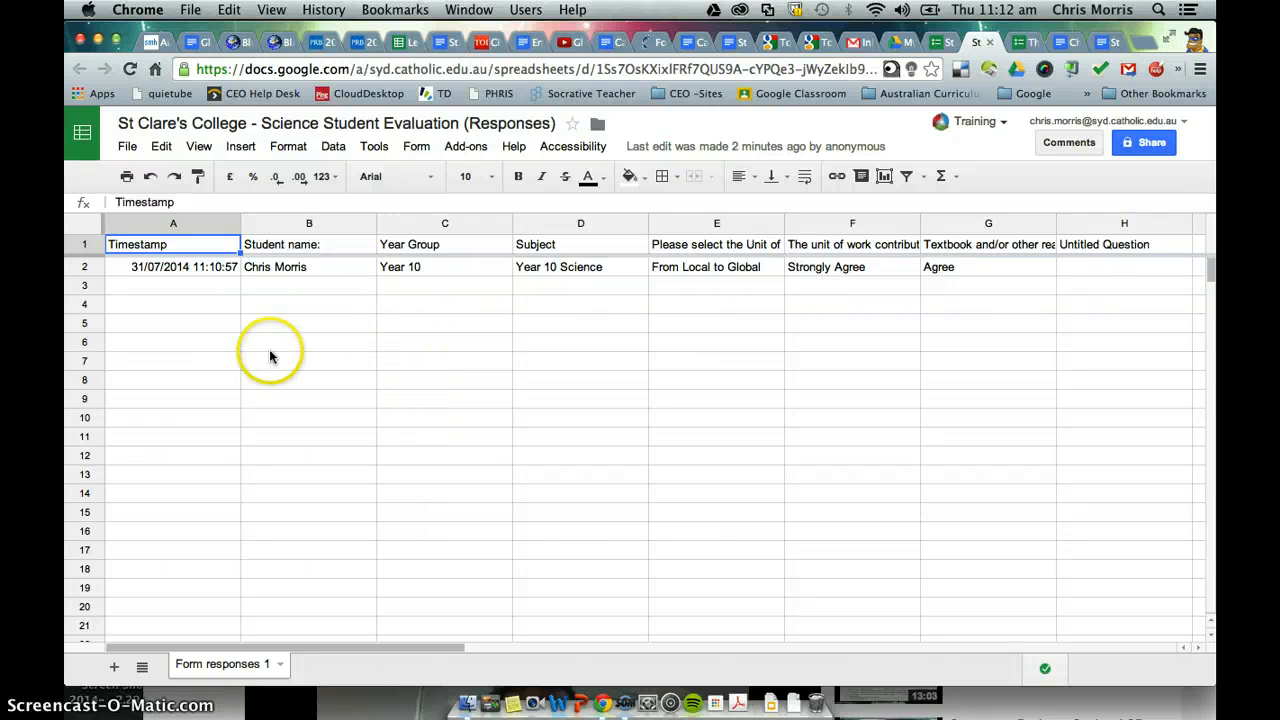
click(930, 45)
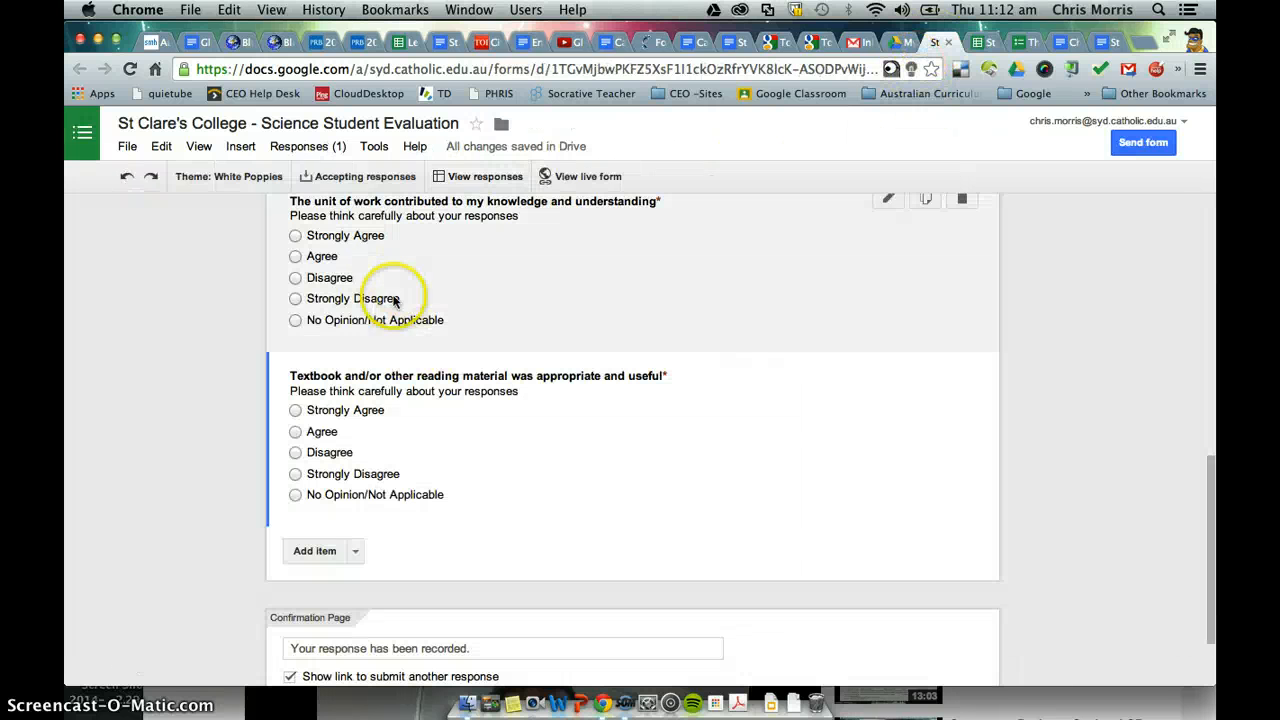